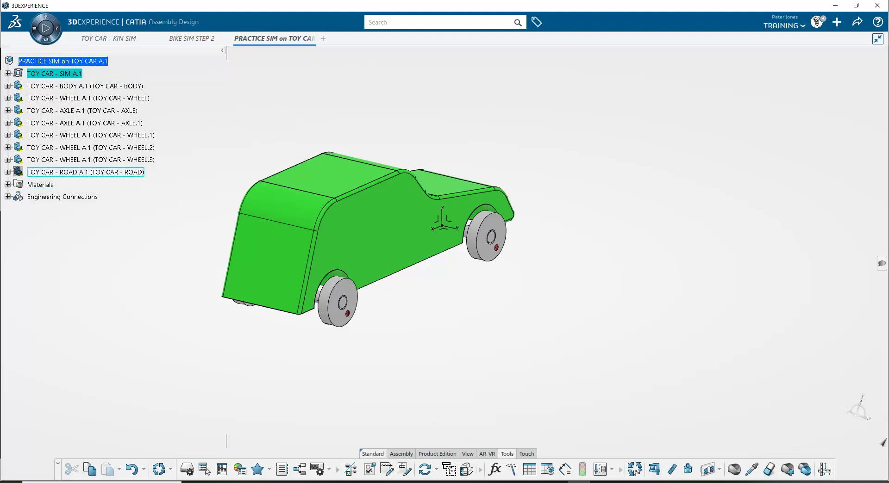
# Unhide the TOY CAR - ROAD part so the road is displayed beneath the toy car.
pyautogui.rightClick(53, 172)
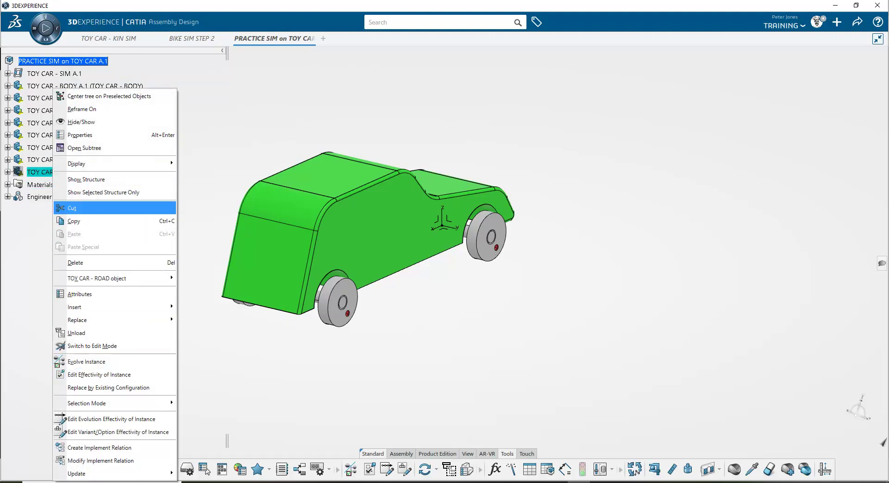
pyautogui.click(81, 122)
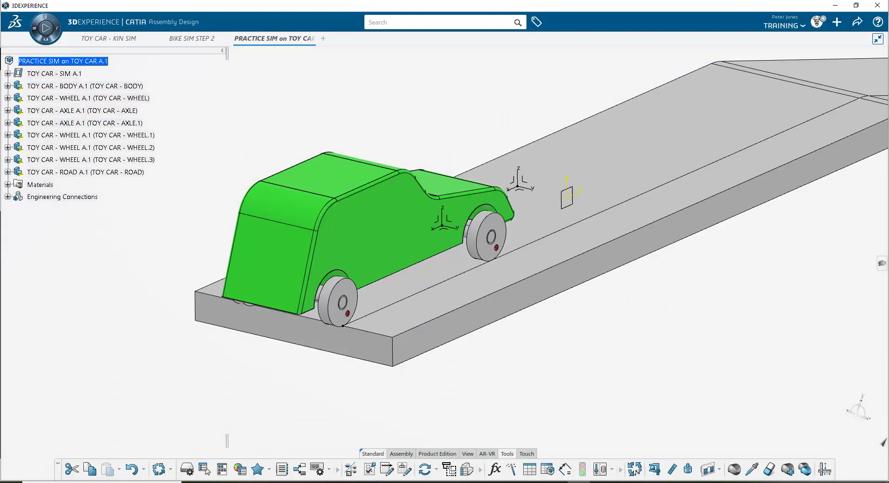
pyautogui.keyDown('ctrl'); pyautogui.moveTo(532, 299); pyautogui.dragTo(532, 278, button='middle'); pyautogui.keyUp('ctrl')
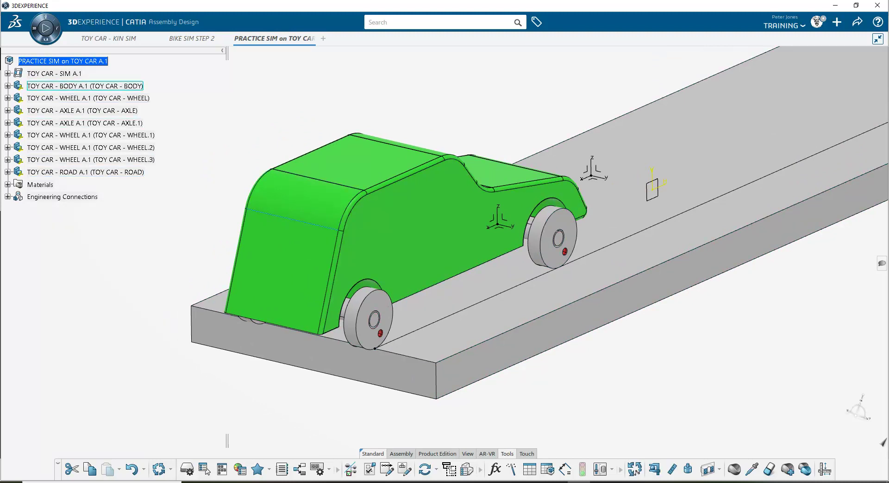
pyautogui.moveTo(416, 246); pyautogui.dragTo(346, 279, button='middle')
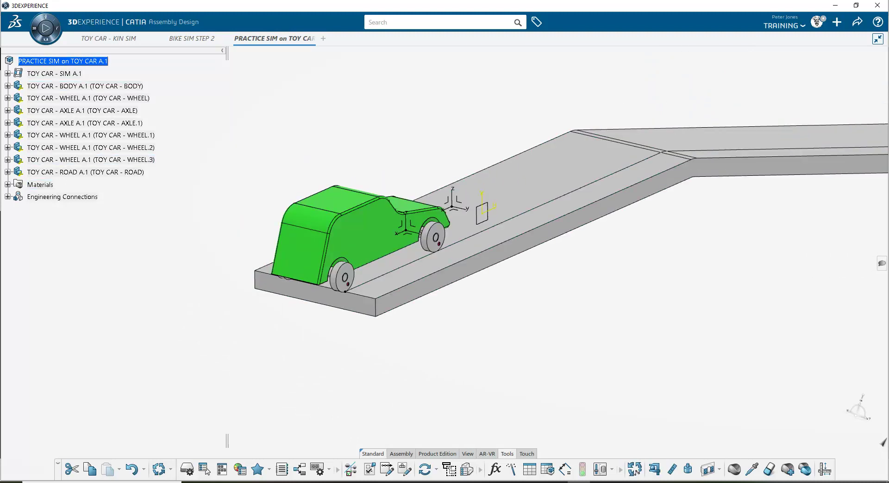
# Examine the assembly's material and the Fix, RollCurve and Planar engineering connections involving the road.
pyautogui.click(8, 185)
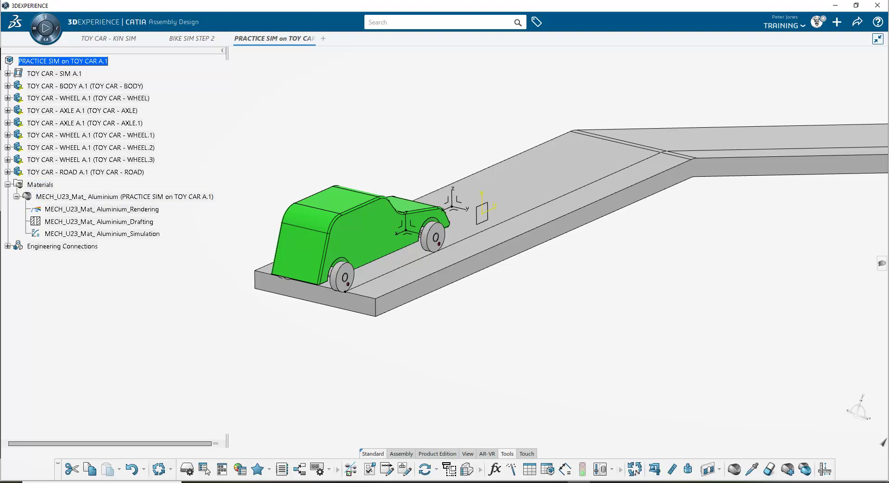
pyautogui.click(8, 185)
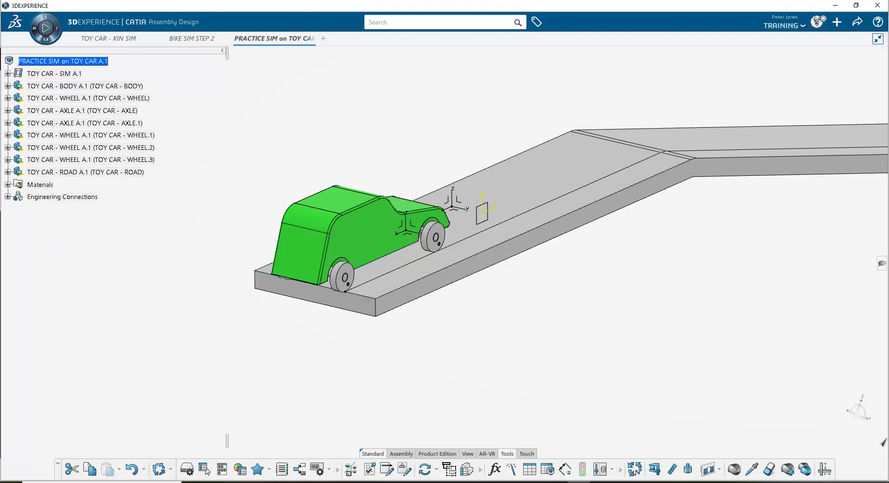
pyautogui.click(401, 455)
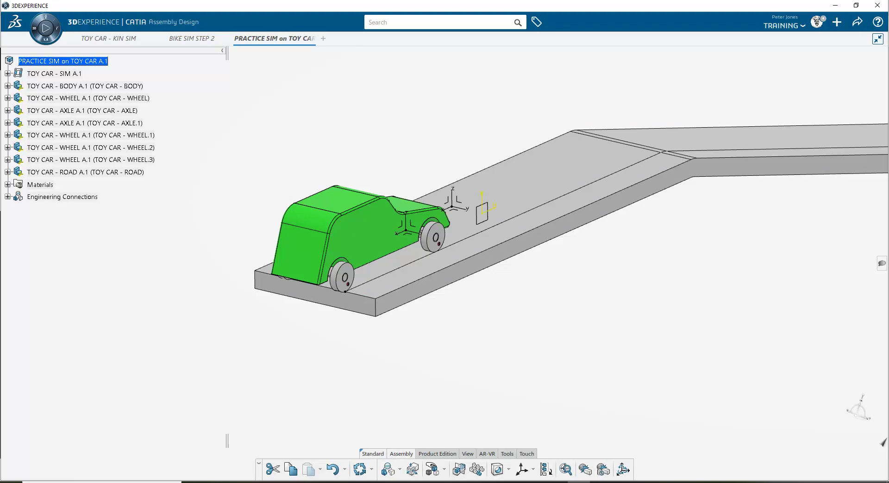
pyautogui.click(7, 197)
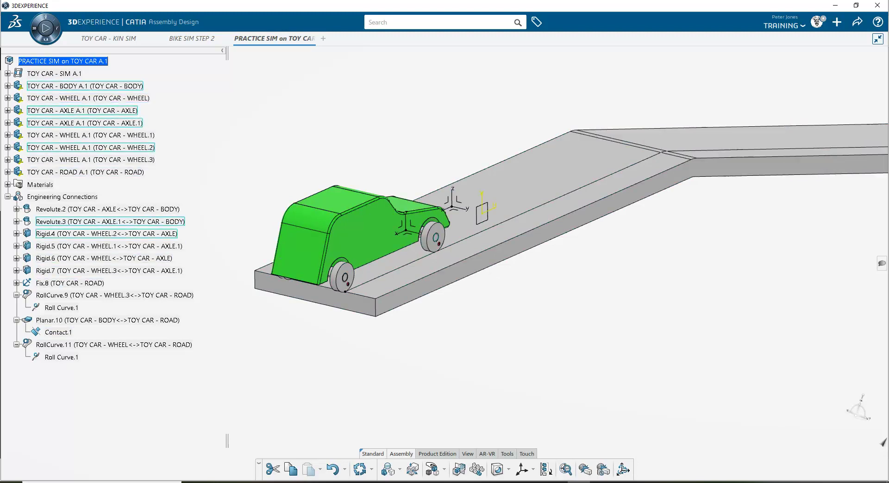
pyautogui.click(70, 283)
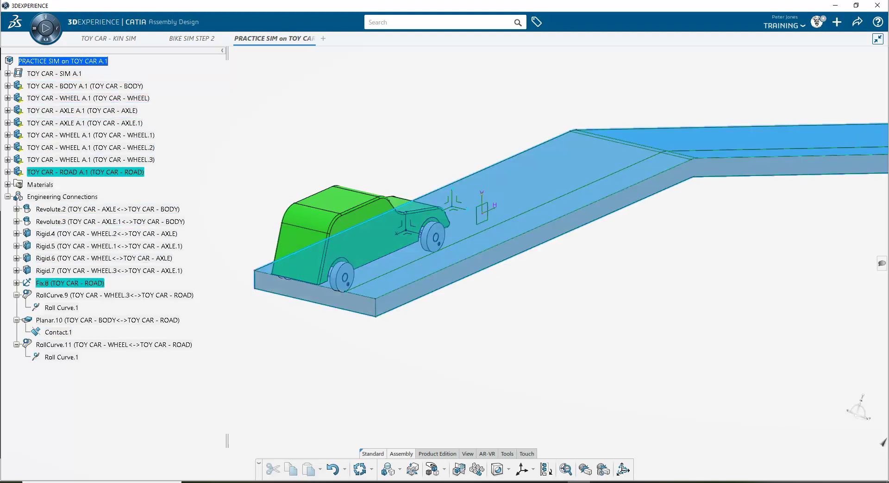
pyautogui.click(60, 296)
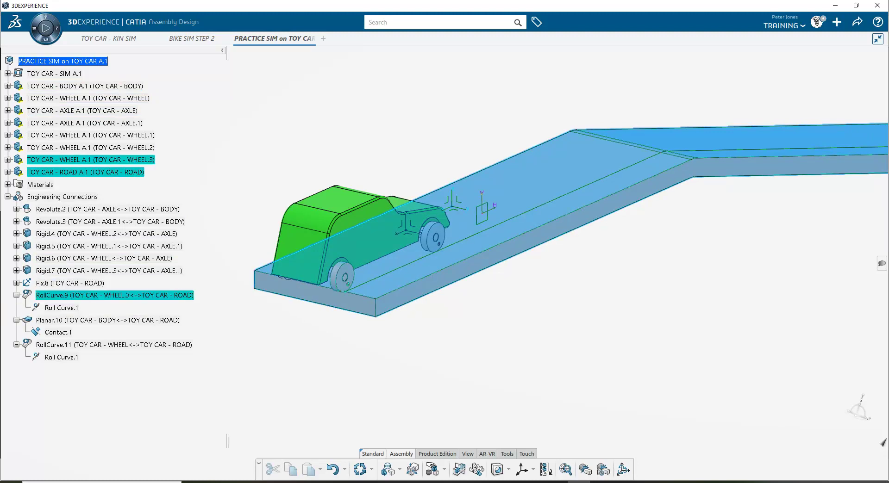
pyautogui.click(63, 320)
pyautogui.click(63, 345)
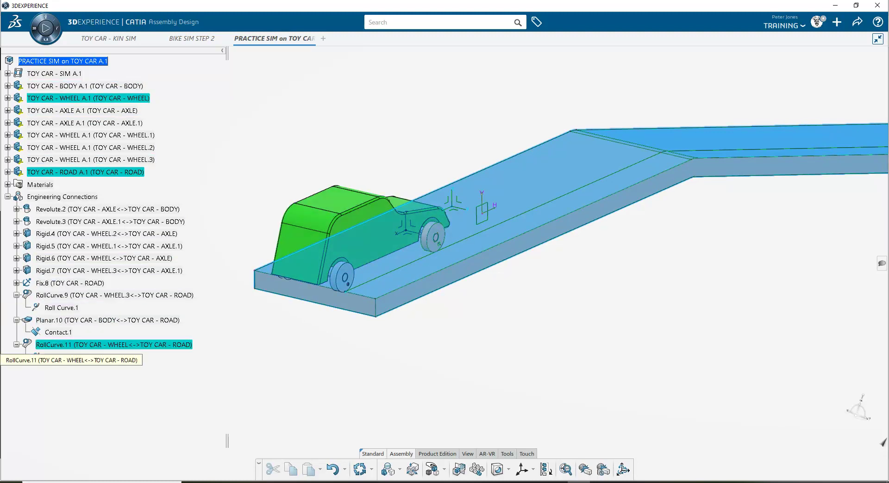
pyautogui.click(17, 295)
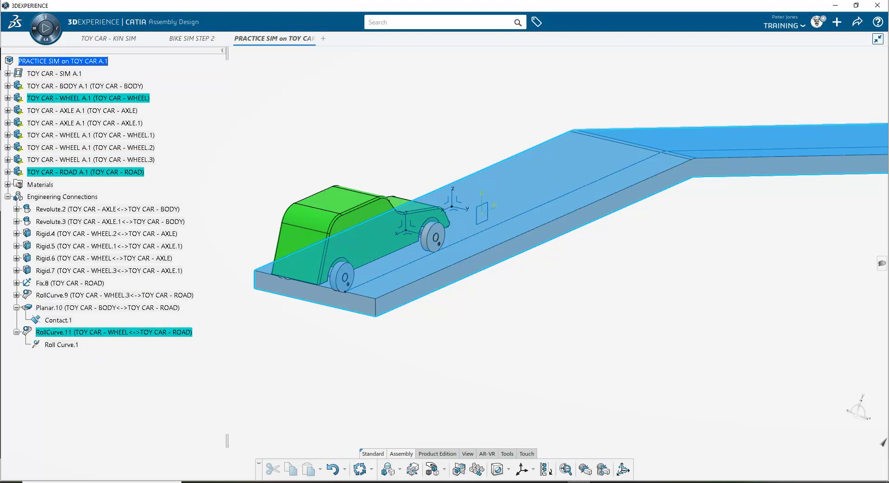
pyautogui.click(16, 308)
pyautogui.click(16, 320)
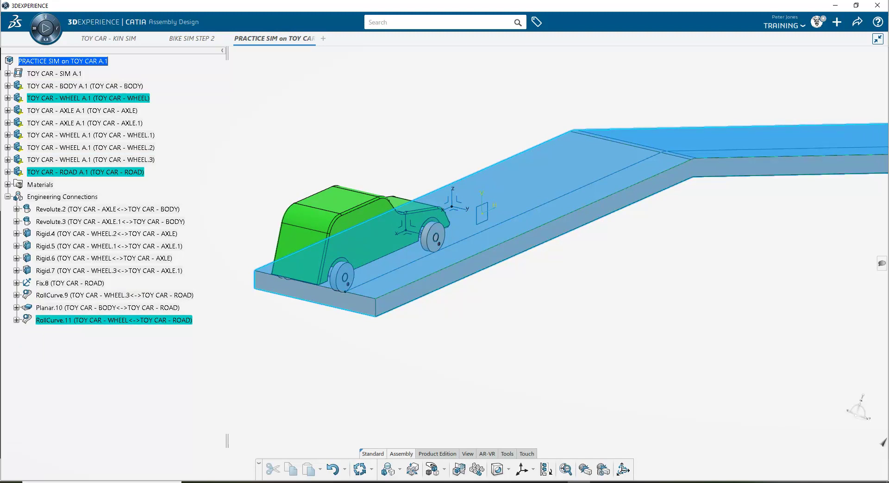
pyautogui.click(287, 171)
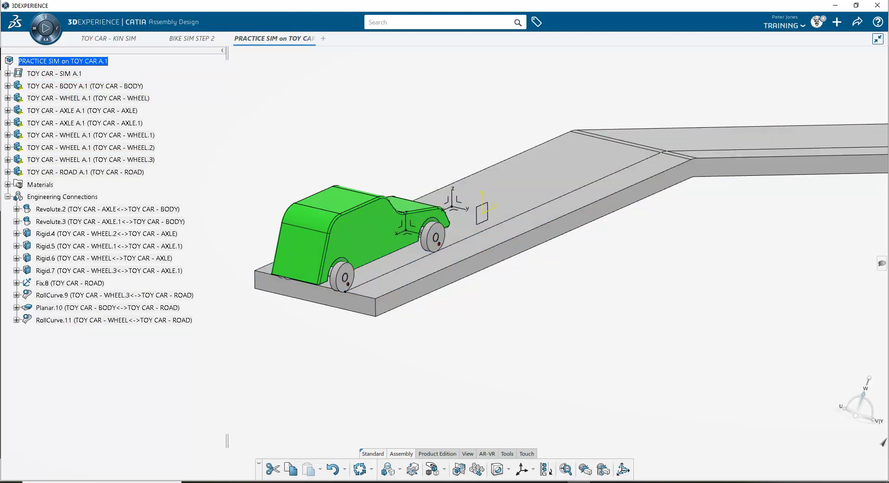
# Attach the robot to the car body and shift the car a short way up the road.
pyautogui.rightClick(859, 410)
pyautogui.click(666, 329)
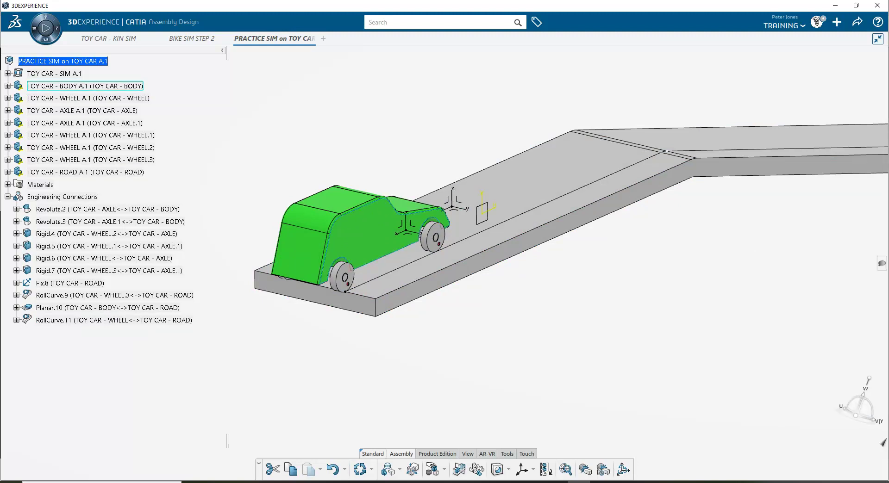
pyautogui.click(374, 226)
pyautogui.moveTo(406, 230); pyautogui.dragTo(427, 221)
# Attach the robot to the front wheel and rotate the wheel to test how the car rolls along the road.
pyautogui.click(456, 227)
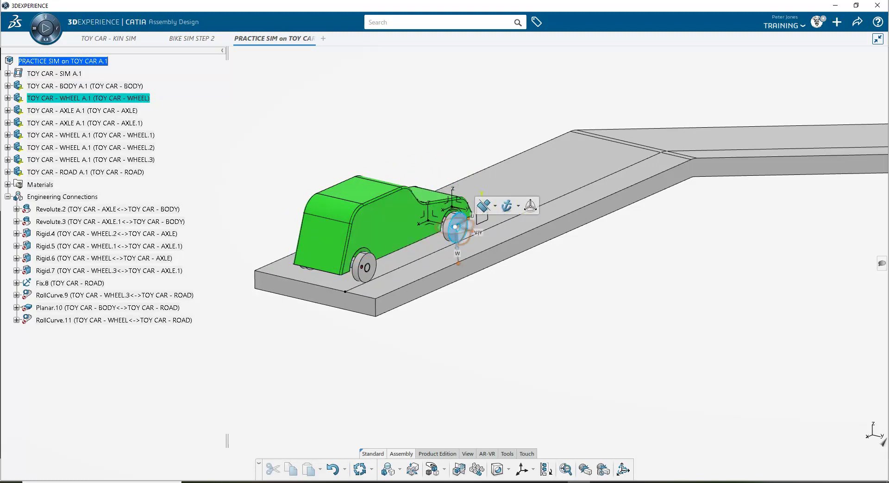
pyautogui.click(449, 225)
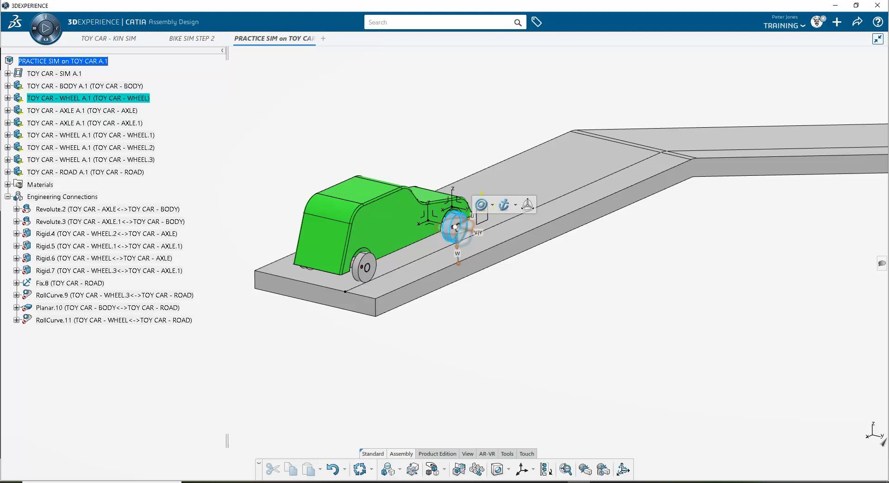
pyautogui.moveTo(560, 245); pyautogui.dragTo(507, 260, button='middle')
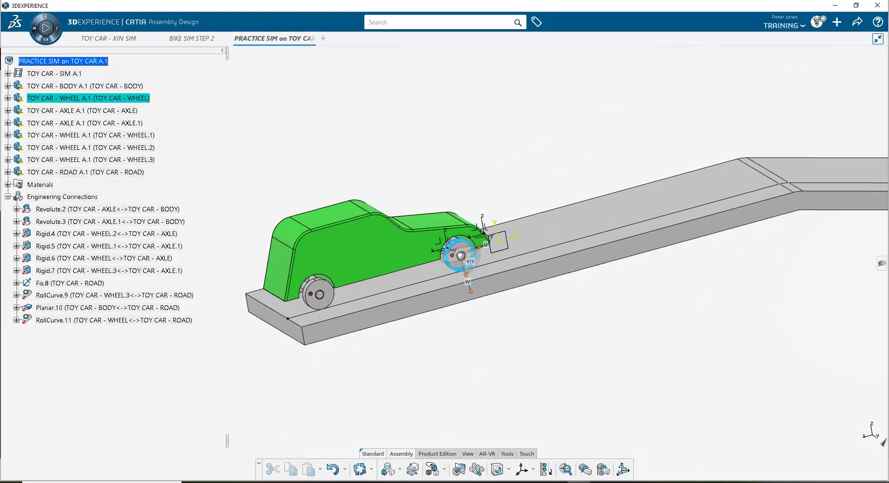
pyautogui.moveTo(479, 256); pyautogui.dragTo(433, 231)
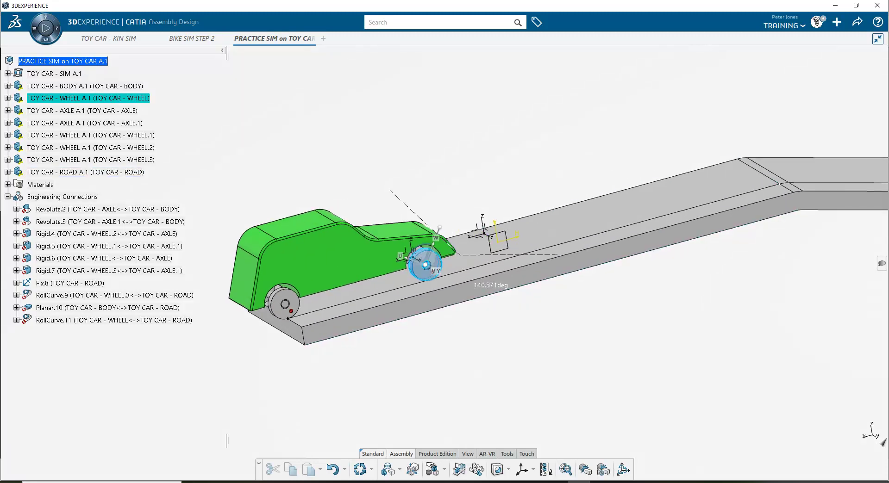
pyautogui.click(412, 256)
pyautogui.moveTo(412, 256); pyautogui.dragTo(488, 237)
# Move the car body back toward the start of the road and update the assembly.
pyautogui.moveTo(491, 260); pyautogui.dragTo(594, 254, button='middle')
pyautogui.moveTo(440, 224); pyautogui.dragTo(401, 255)
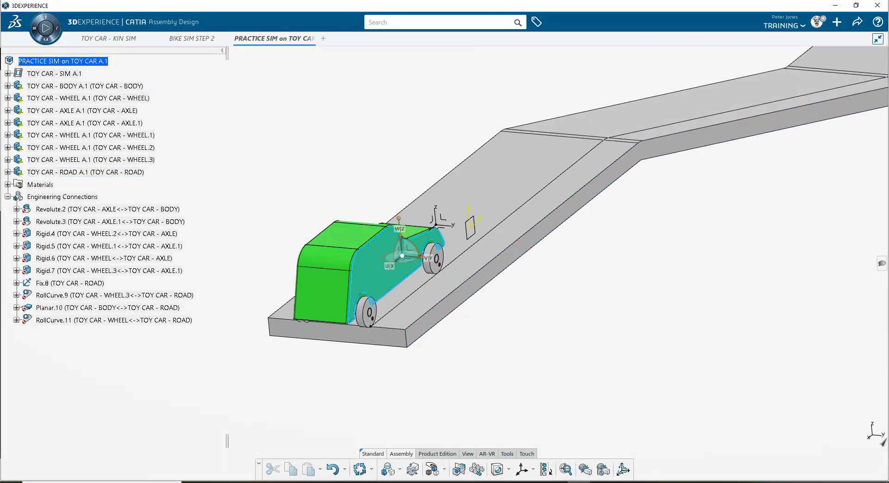
pyautogui.click(359, 470)
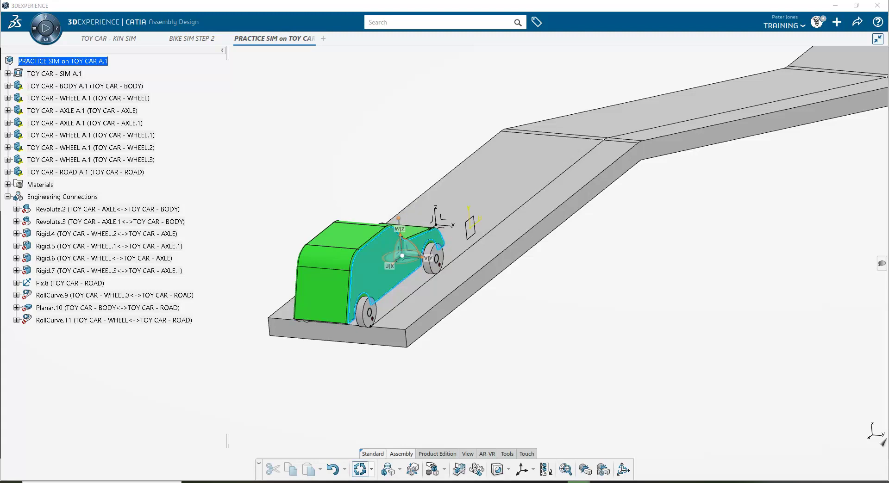
# Check the RollCurve.9 definition, highlighting its wheel edge and road Sketch.2 supports, and close it without changes.
pyautogui.moveTo(523, 297); pyautogui.dragTo(534, 281, button='middle')
pyautogui.click(115, 296)
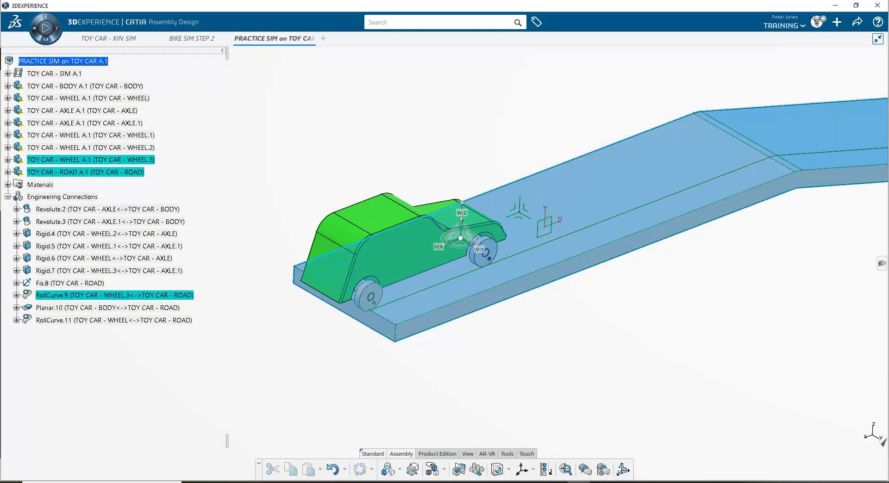
pyautogui.doubleClick(114, 296)
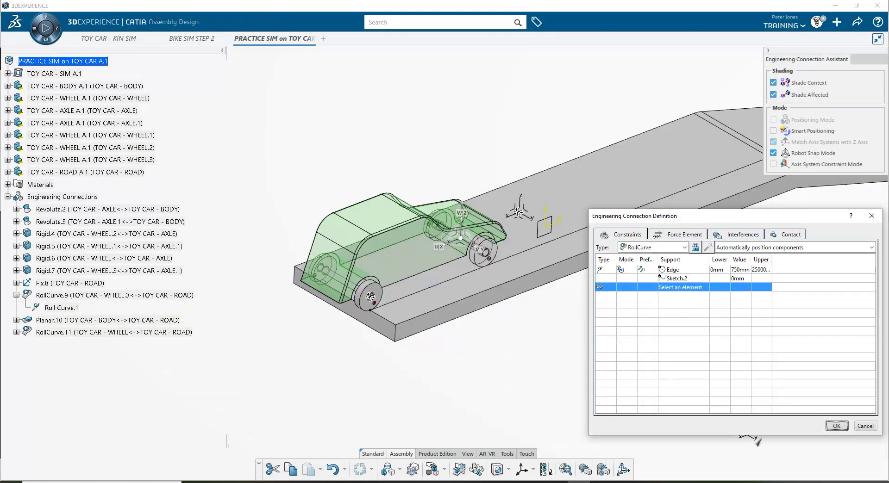
pyautogui.click(672, 270)
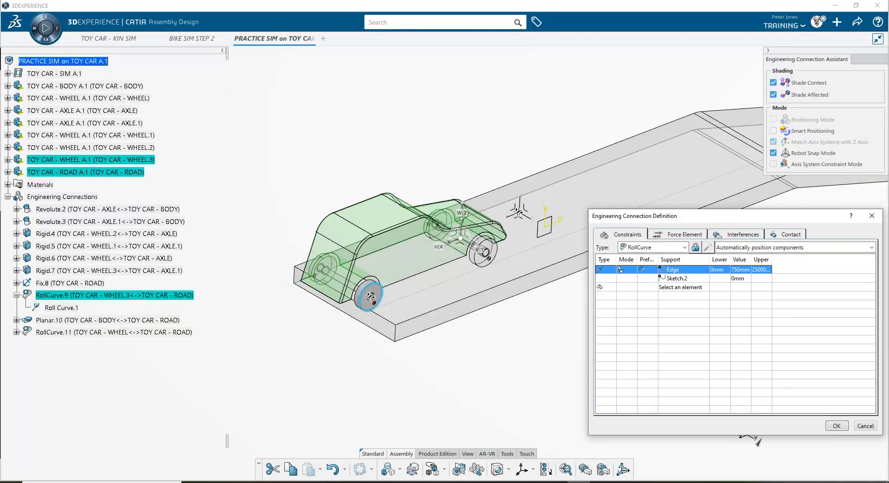
pyautogui.click(371, 296)
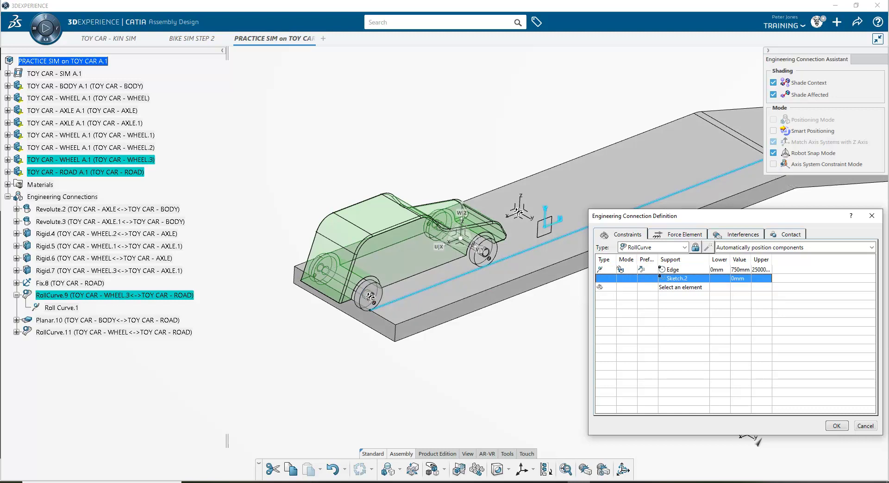
pyautogui.moveTo(463, 301); pyautogui.dragTo(331, 287, button='middle')
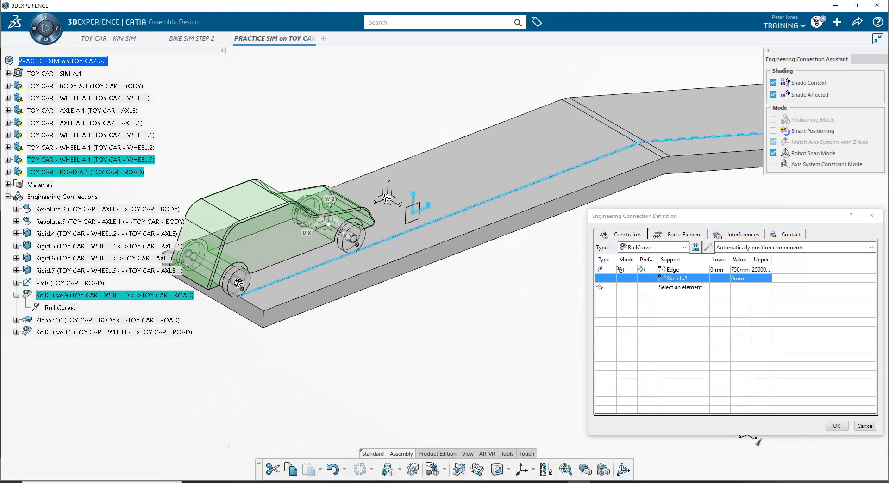
pyautogui.click(836, 426)
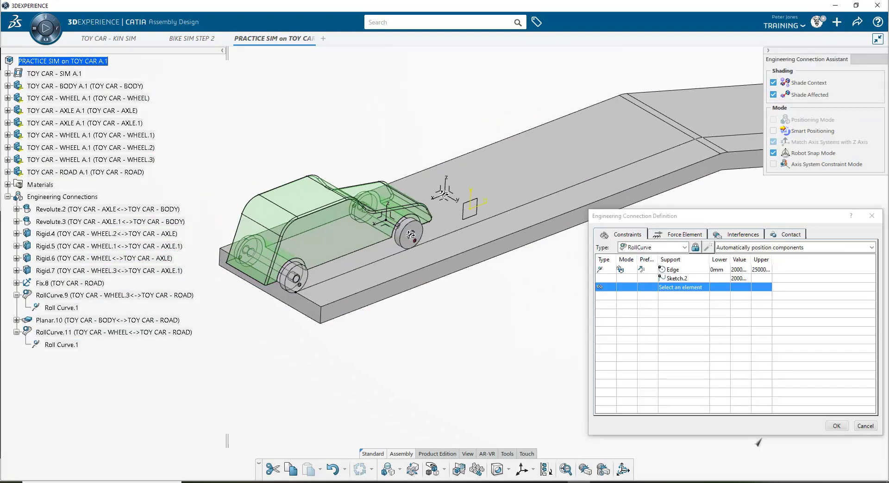
# Review the supports of RollCurve.11 and the zx planes of Planar.10 in their connection definitions, then close them.
pyautogui.click(672, 270)
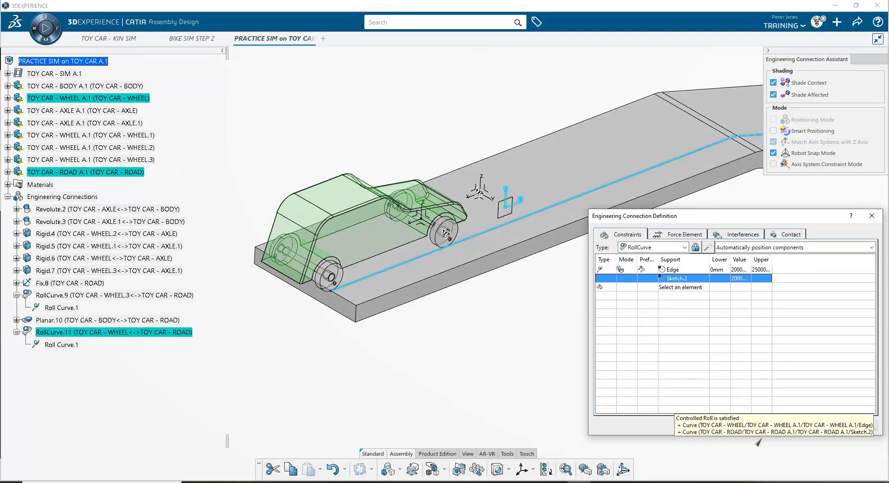
pyautogui.press('Return')
pyautogui.doubleClick(108, 320)
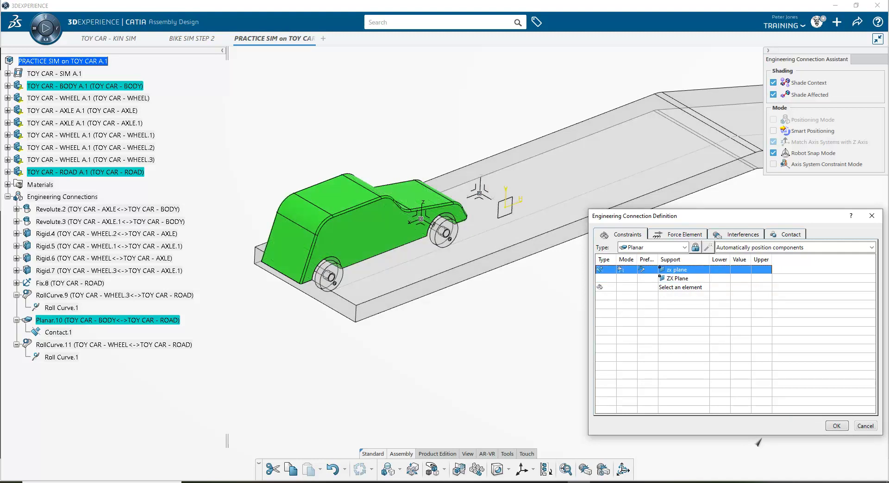
pyautogui.click(836, 426)
# Collapse the engineering connections and switch from Assembly Design to the Mechanical Systems Design app.
pyautogui.moveTo(555, 238)
pyautogui.mouseDown(button='middle')
pyautogui.moveTo(508, 261)
pyautogui.moveTo(508, 301)
pyautogui.mouseUp(button='middle')
pyautogui.moveTo(508, 259); pyautogui.dragTo(495, 297, button='middle')
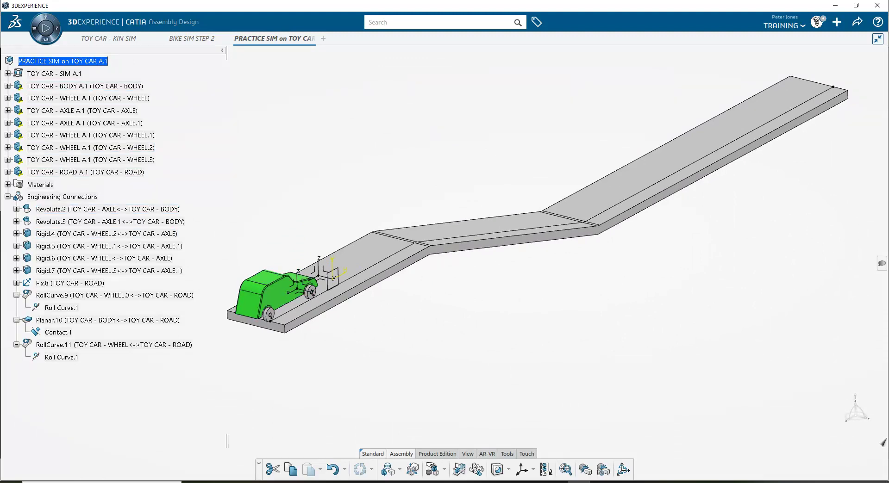
pyautogui.click(8, 197)
pyautogui.moveTo(54, 73); pyautogui.dragTo(75, 59)
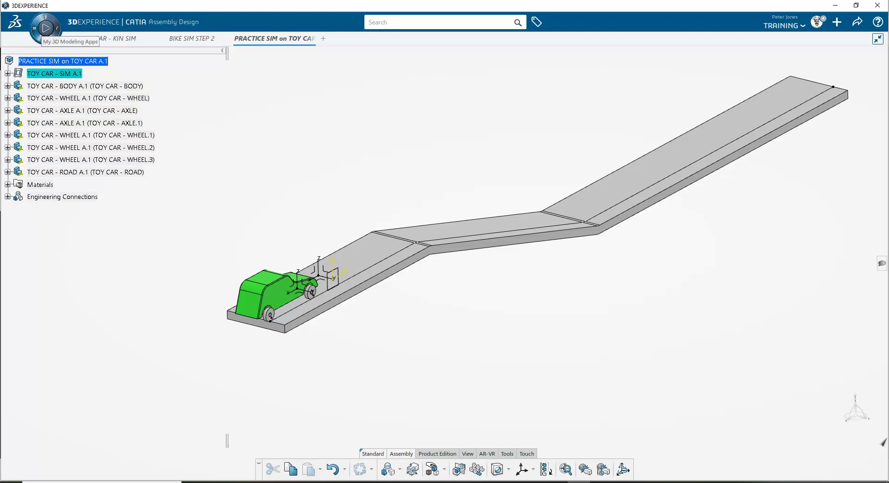
pyautogui.click(36, 29)
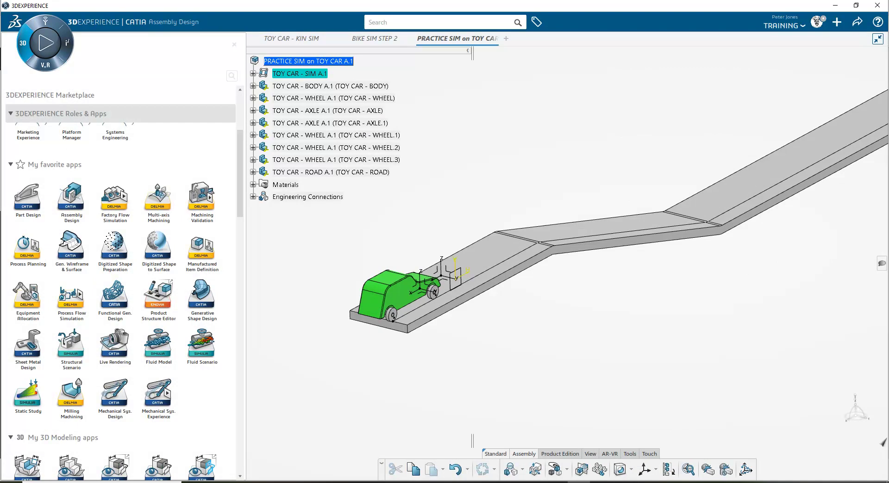
pyautogui.click(115, 393)
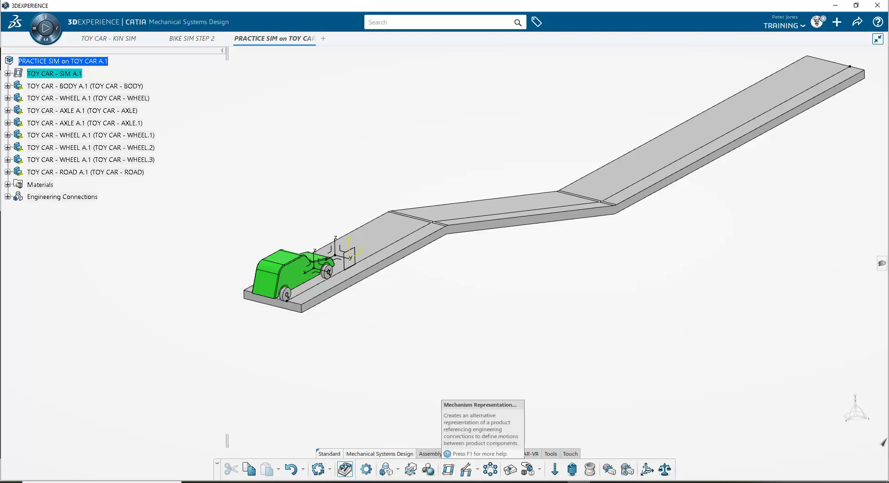
# Create a mechanism representation titled "TEST 2" and expand it to show its joints and commands.
pyautogui.click(449, 470)
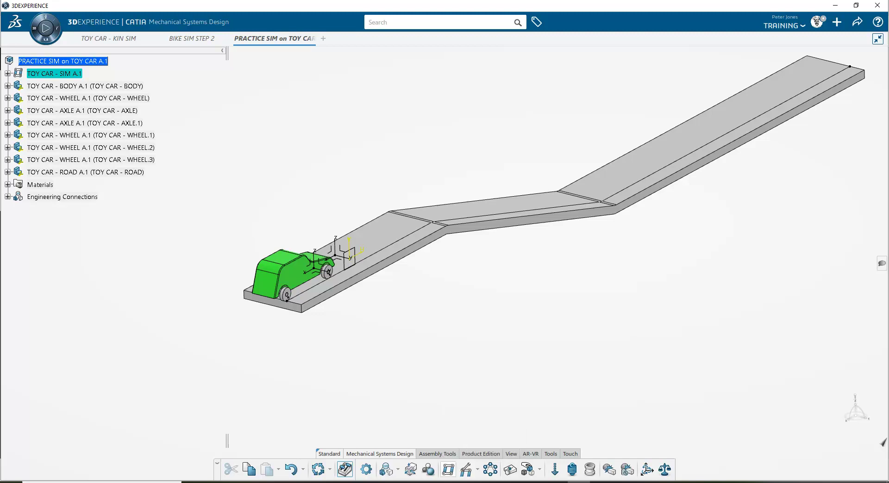
pyautogui.moveTo(817, 369); pyautogui.dragTo(727, 369)
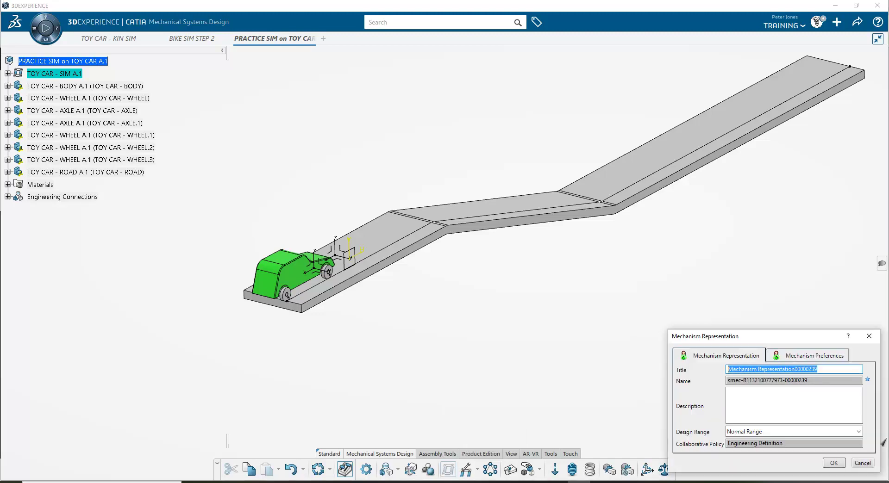
pyautogui.write('TEST 2')
pyautogui.press('Return')
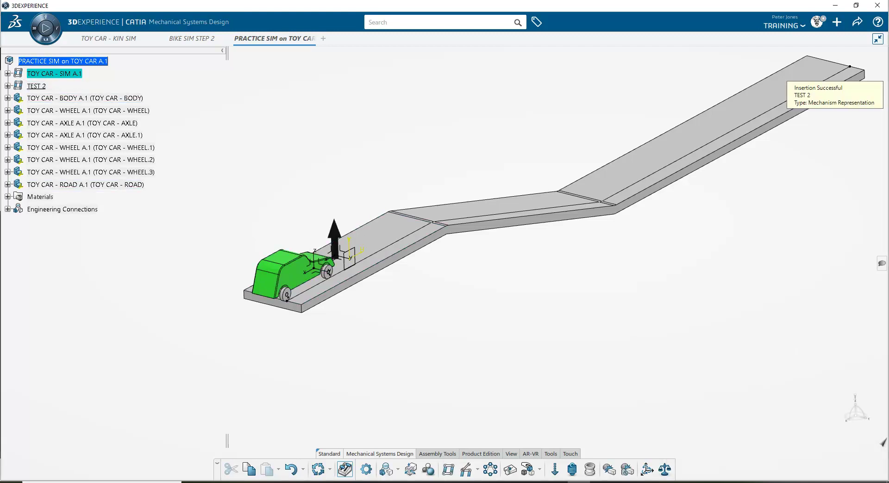
pyautogui.click(7, 87)
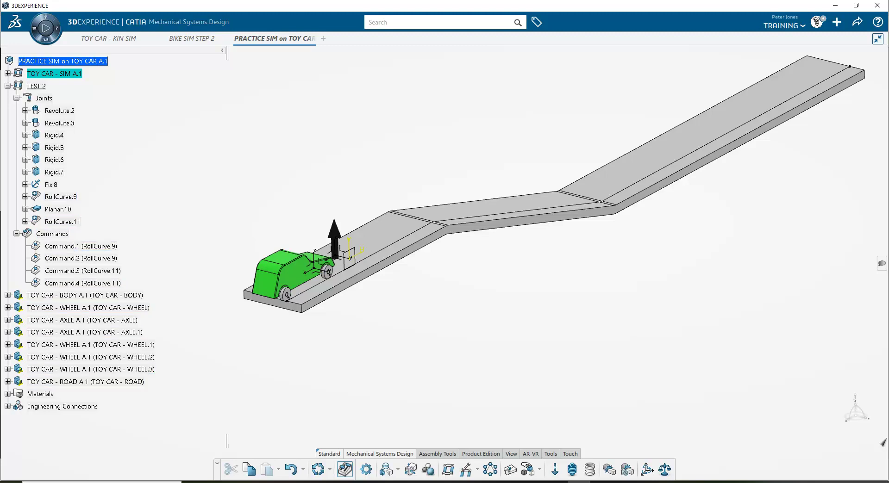
# Check the mode options of the roll curve constraint in the RollCurve.11 definition, keep Controlled, and close it.
pyautogui.doubleClick(121, 345)
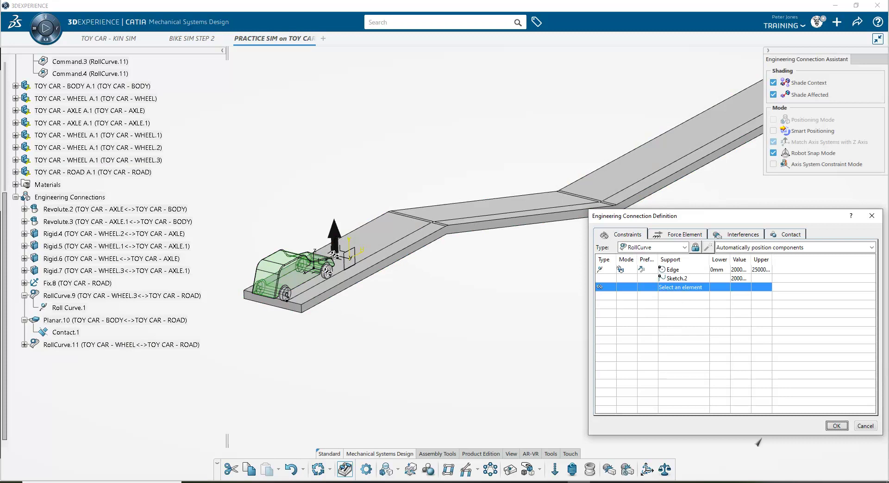
pyautogui.click(620, 269)
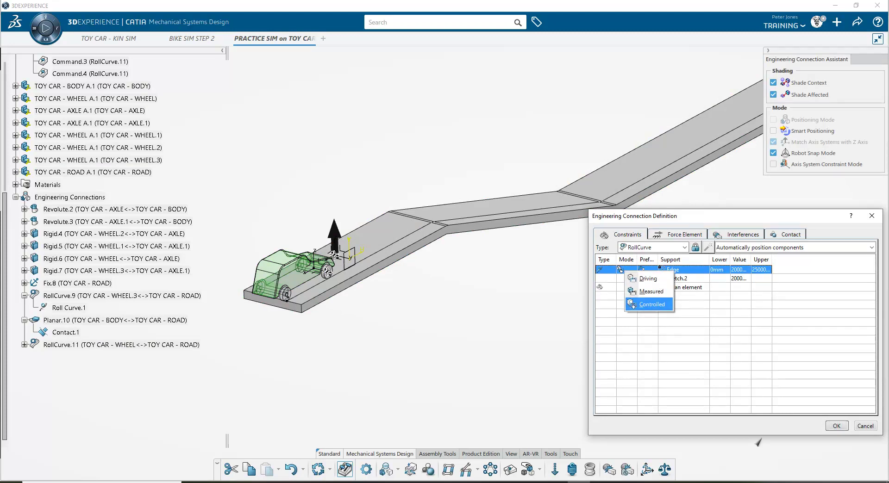
pyautogui.click(633, 304)
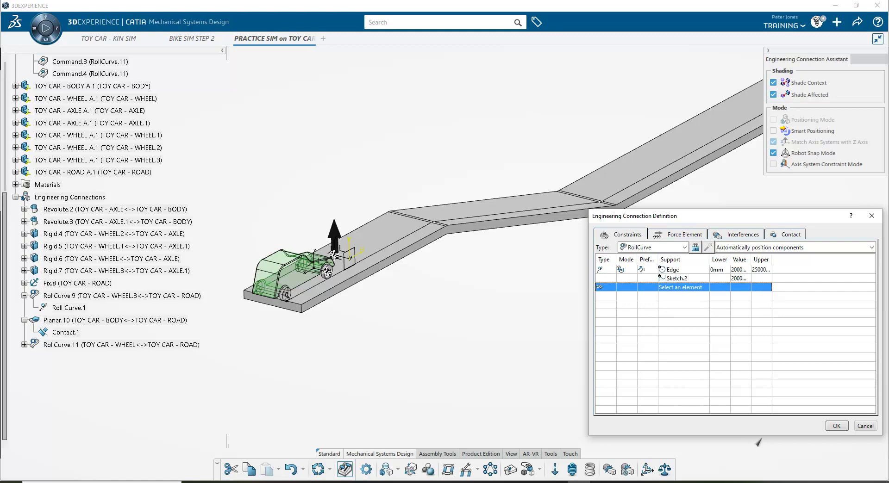
pyautogui.click(836, 426)
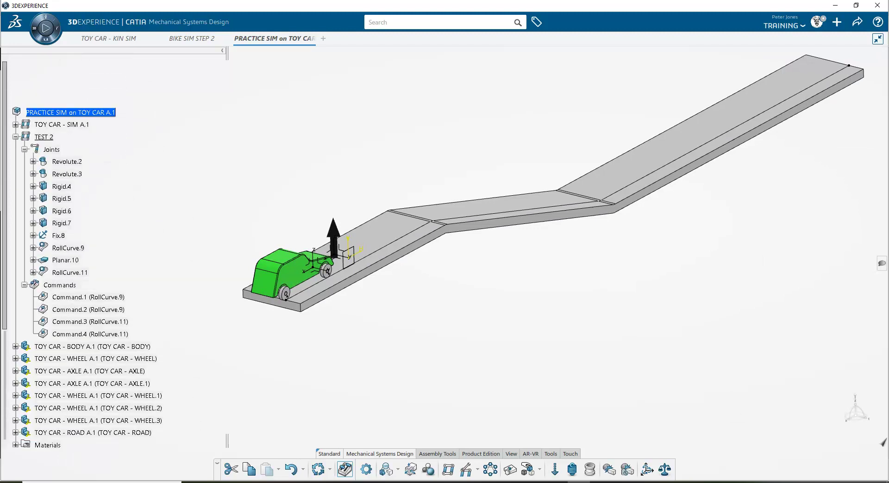
# Open the mechanism manager for TEST 2, set the computation status to Automatic, and inspect the RollCurve.9 and RollCurve.11 joints.
pyautogui.doubleClick(51, 149)
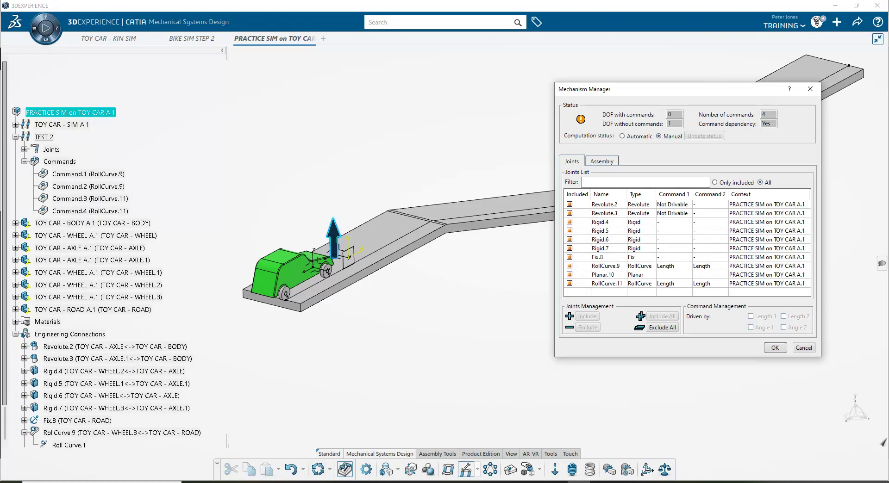
pyautogui.click(622, 136)
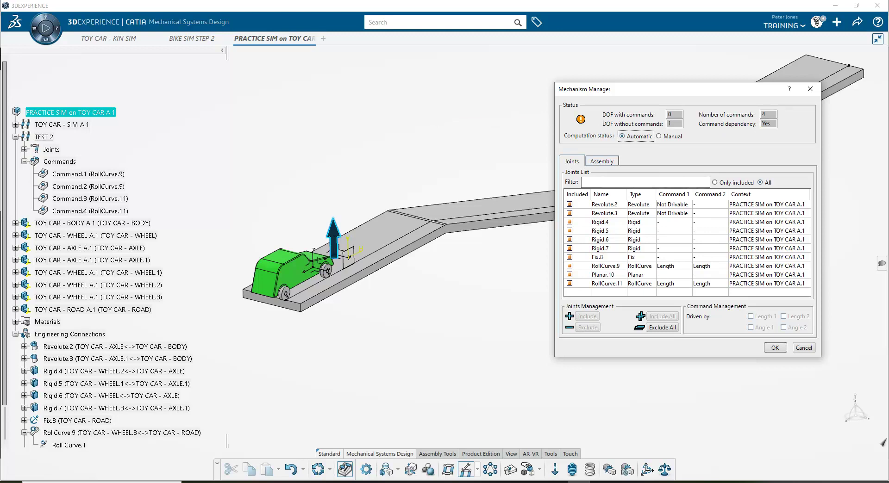
pyautogui.click(606, 266)
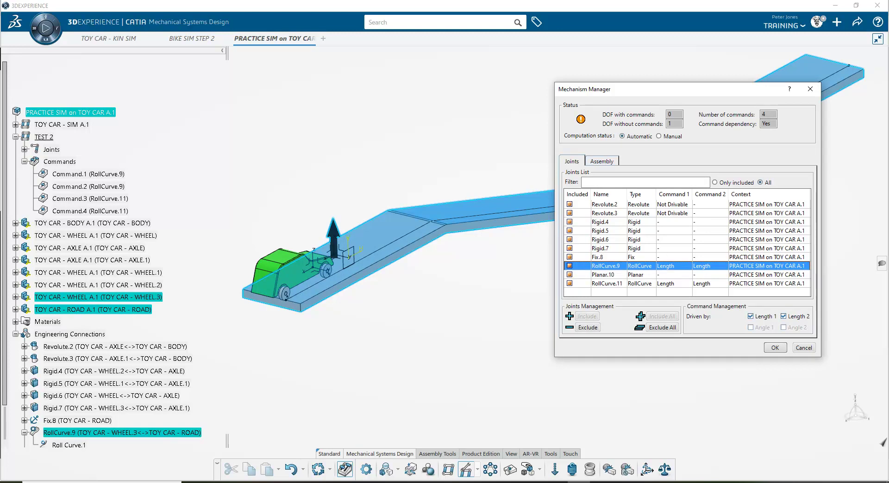
pyautogui.click(606, 284)
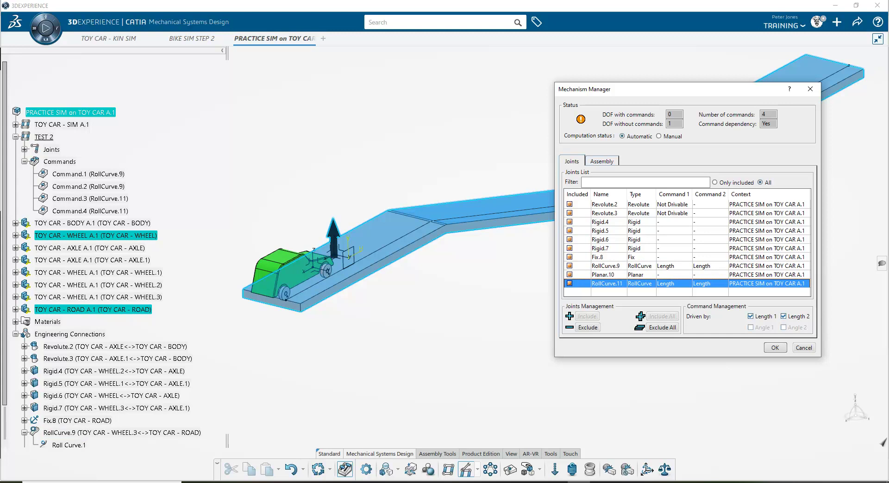
# Remove the Length 2 command from RollCurve.9 and both length commands from RollCurve.11, and accept the mechanism changes.
pyautogui.click(606, 266)
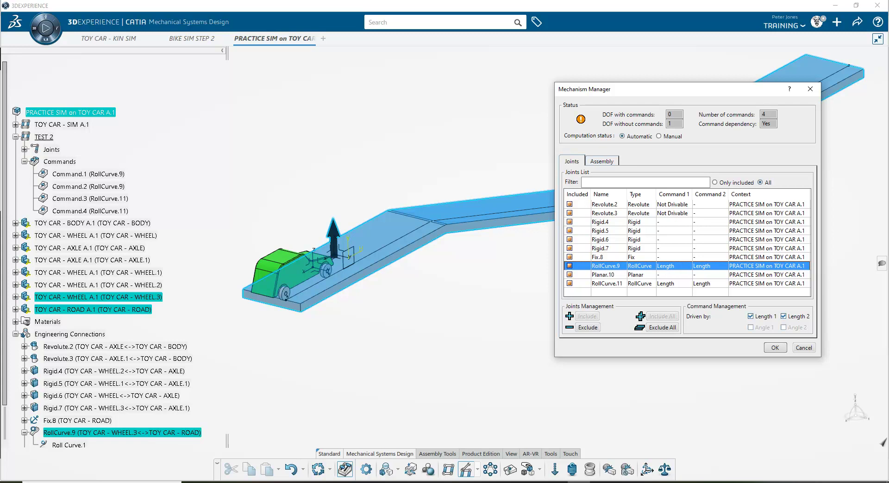
pyautogui.click(783, 317)
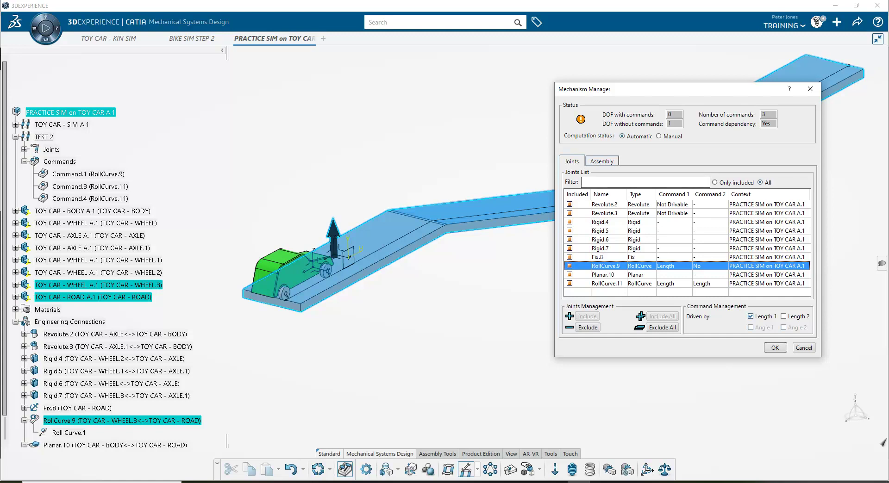
pyautogui.click(607, 283)
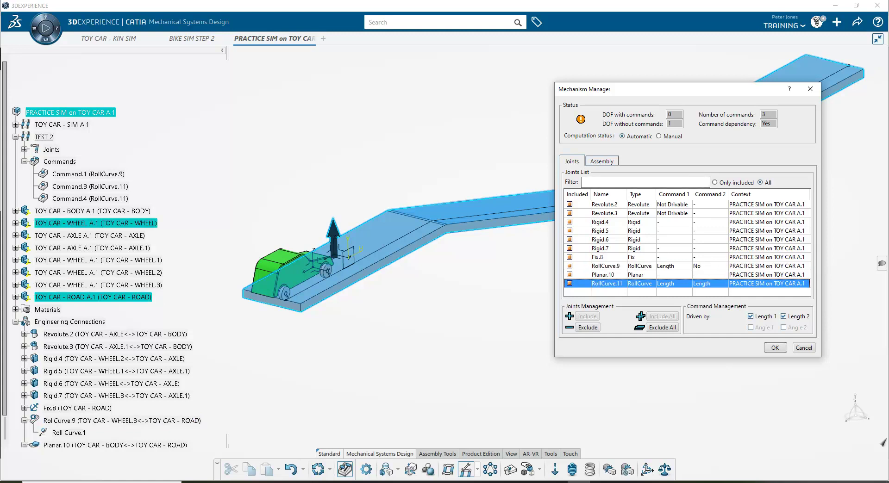
pyautogui.click(783, 316)
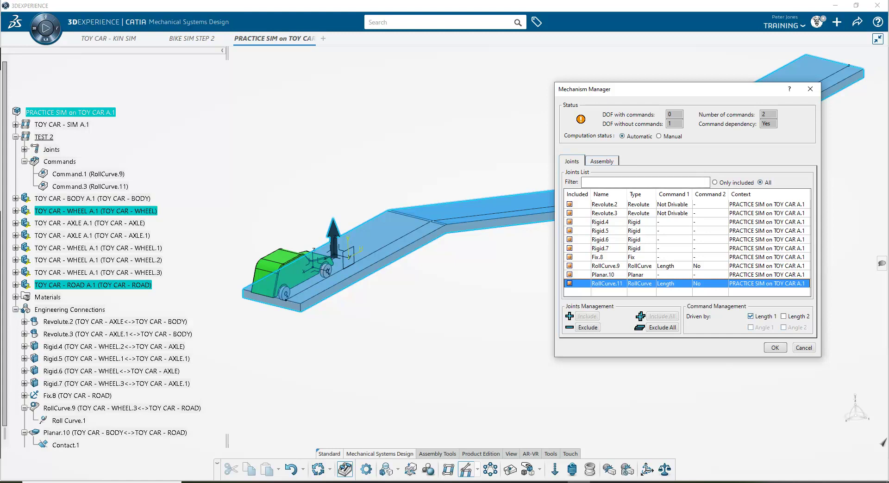
pyautogui.click(750, 316)
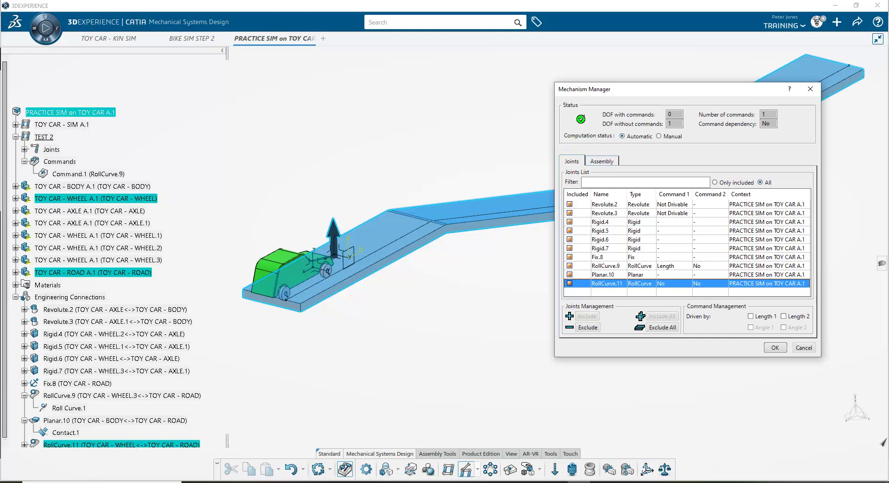
pyautogui.moveTo(582, 119)
pyautogui.click(775, 348)
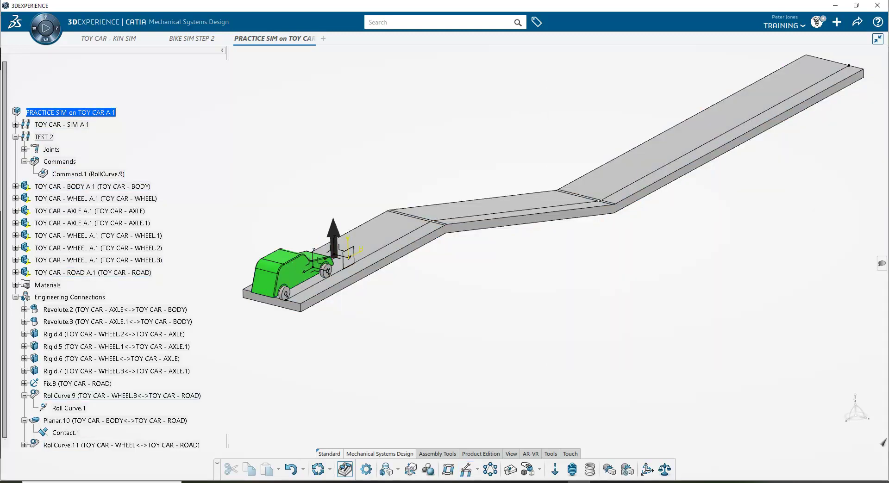
# Compare the commands of TOY CAR - SIM and TEST 2, and try driving TEST 2's Command.1 to 0 mm in the mechanism player before resetting it.
pyautogui.click(16, 124)
pyautogui.click(25, 149)
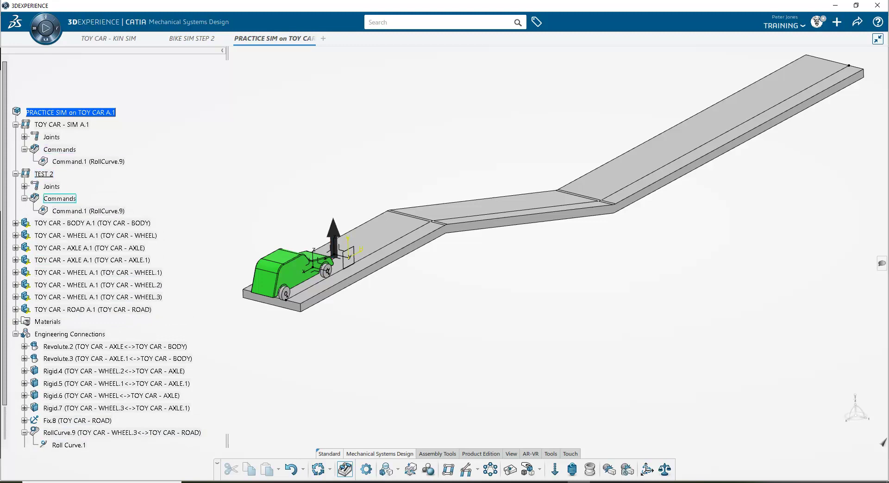
pyautogui.doubleClick(60, 198)
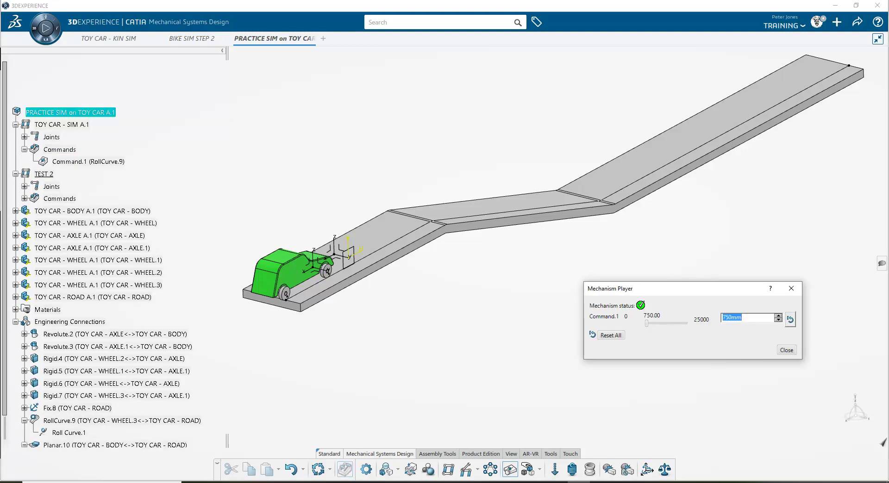
pyautogui.write('25000')
pyautogui.press('Return')
pyautogui.moveTo(688, 323); pyautogui.dragTo(648, 323)
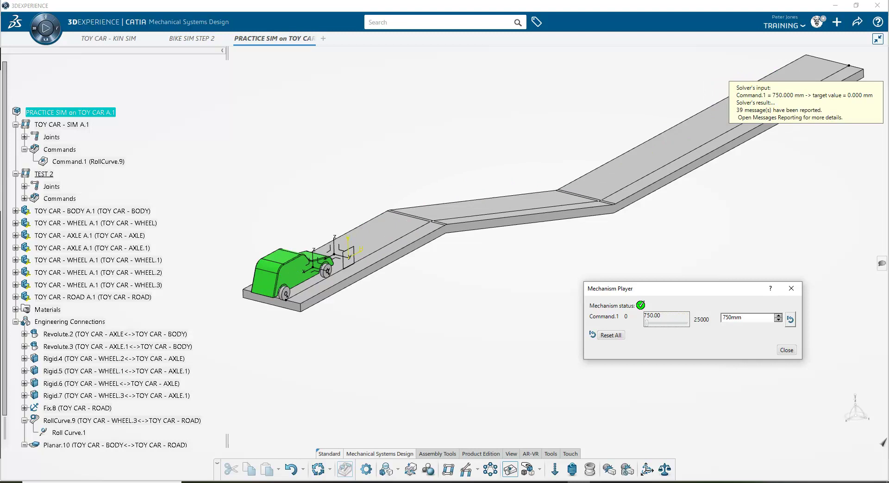
pyautogui.click(611, 336)
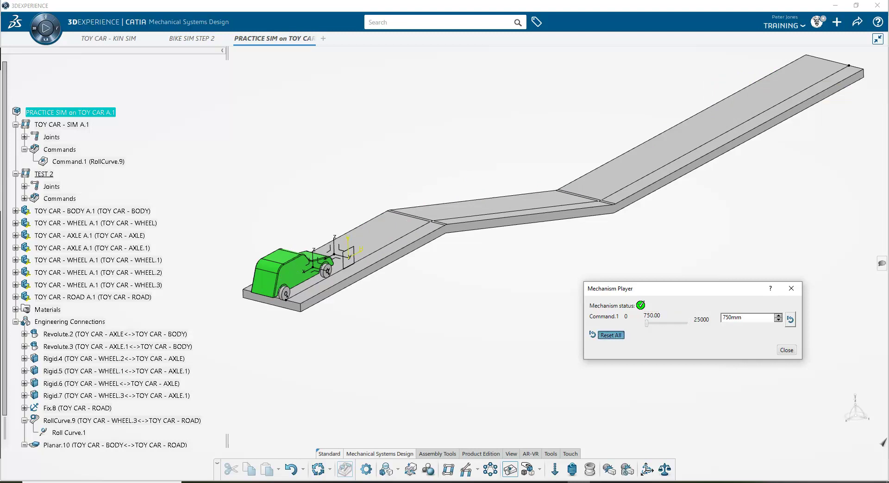
pyautogui.click(787, 350)
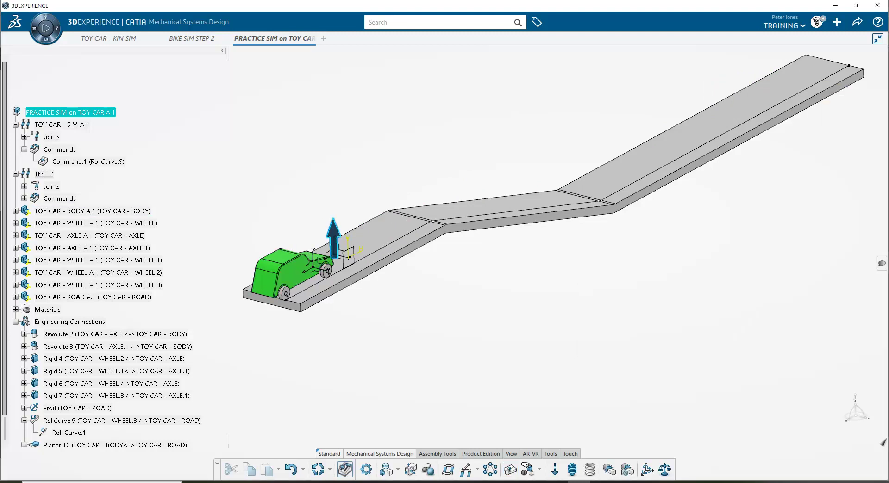
# Collapse the TEST 2 mechanism representation and delete it from the assembly.
pyautogui.click(15, 173)
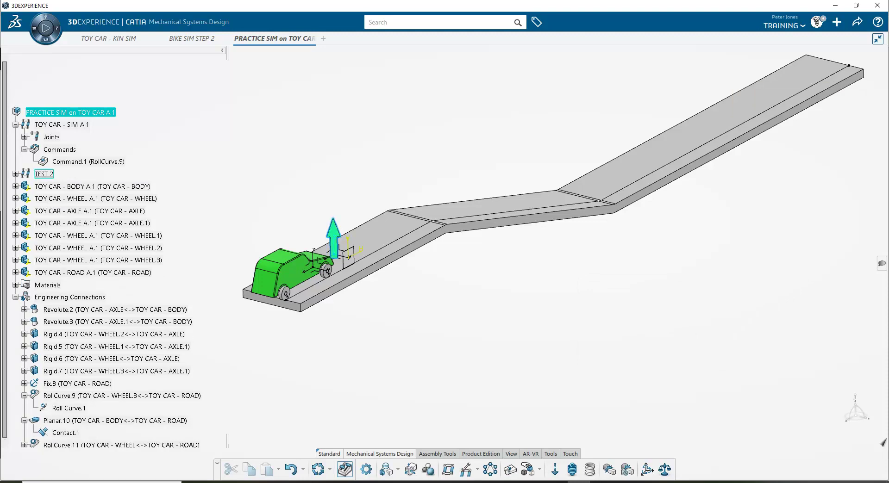
pyautogui.rightClick(42, 174)
pyautogui.moveTo(70, 249)
pyautogui.press('Escape')
pyautogui.rightClick(46, 174)
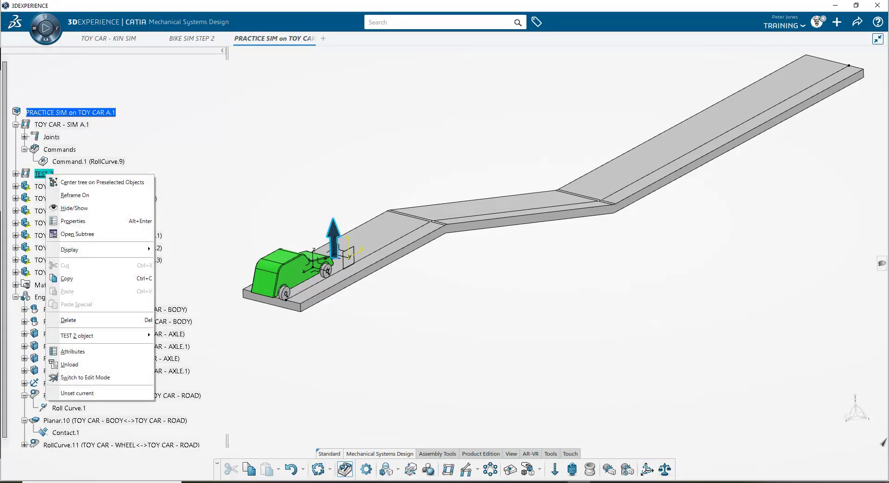
pyautogui.click(69, 320)
# Test the motion of TOY CAR - SIM's Command.1 in the mechanism player, close it, and collapse the engineering connections.
pyautogui.doubleClick(52, 150)
pyautogui.moveTo(646, 324)
pyautogui.mouseDown()
pyautogui.moveTo(685, 324)
pyautogui.moveTo(645, 323)
pyautogui.mouseUp()
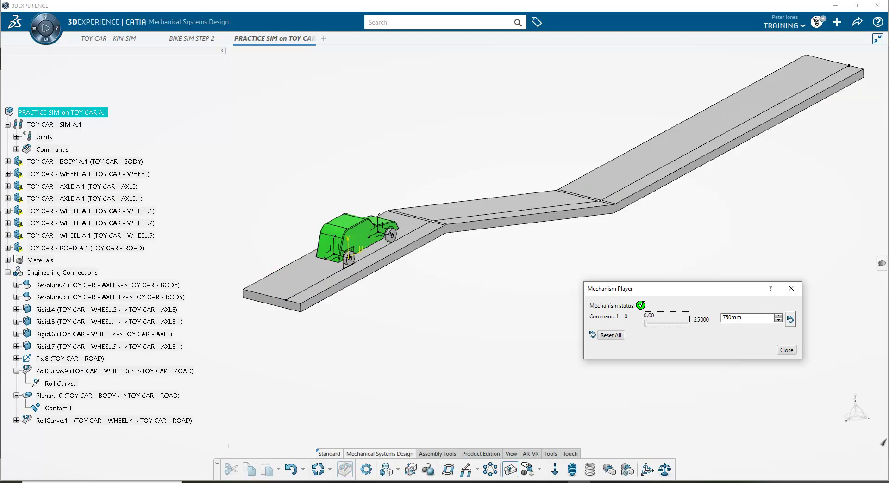
pyautogui.click(786, 350)
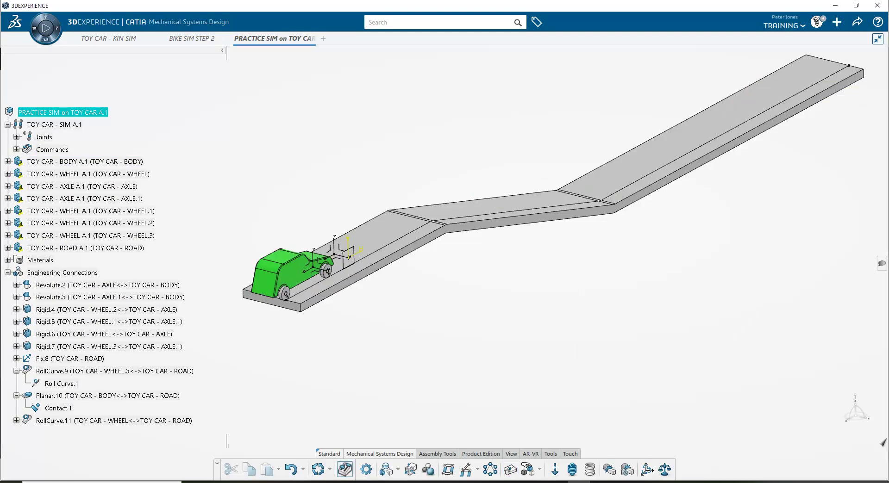
pyautogui.click(8, 273)
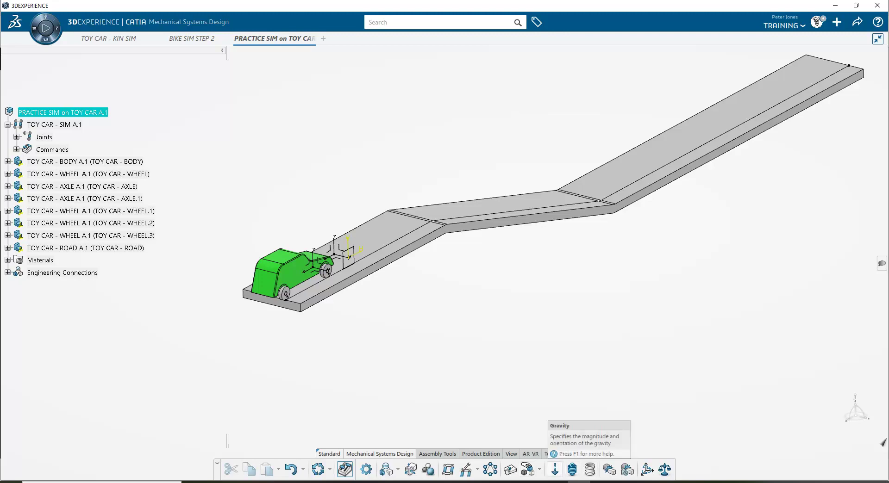
# Activate gravity for the assembly with X and Y at 0 and Z at -9.81 m/s².
pyautogui.click(554, 469)
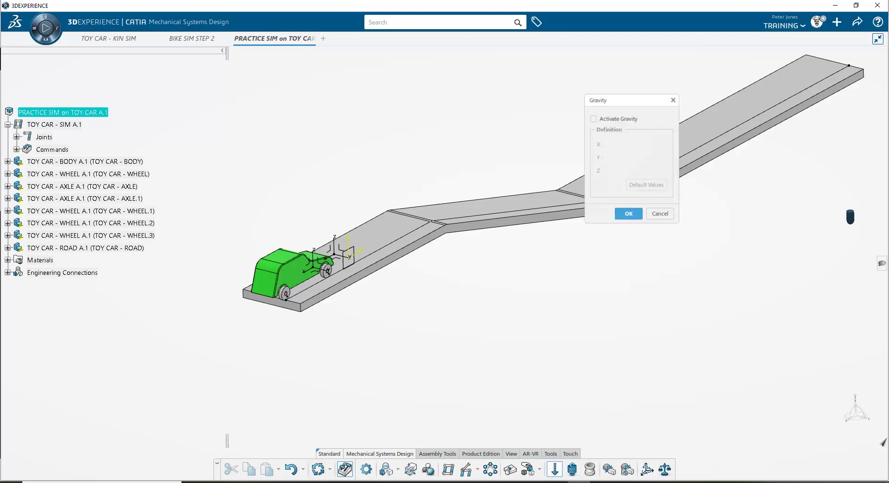
pyautogui.moveTo(486, 287); pyautogui.dragTo(346, 386, button='middle')
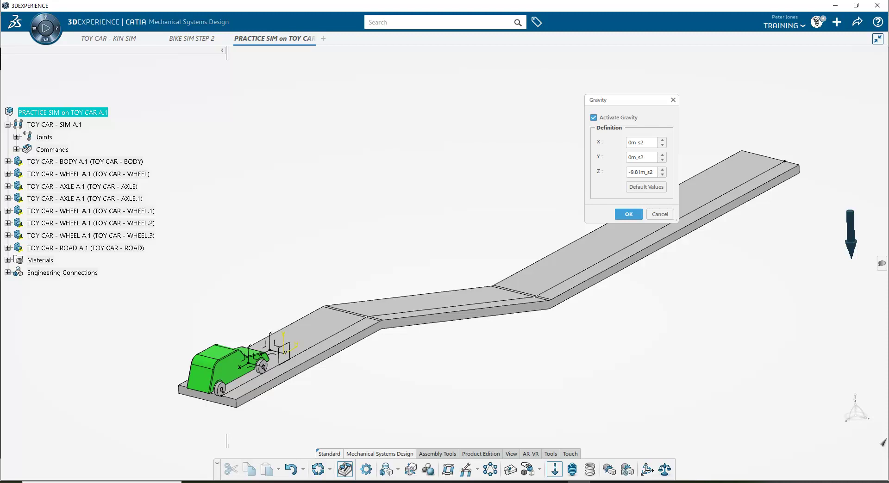
pyautogui.click(628, 214)
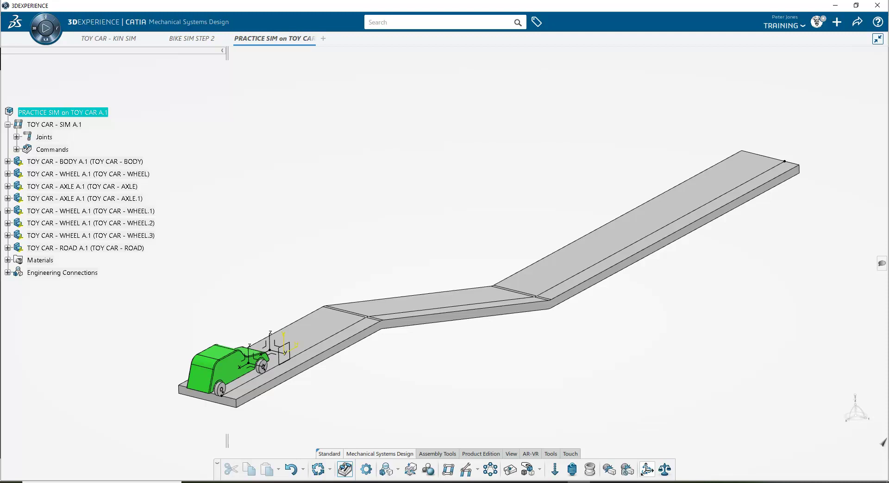
# Display the components' constraint status colours, and highlight the fixed components and the partially constrained ones.
pyautogui.click(647, 469)
pyautogui.moveTo(463, 370); pyautogui.dragTo(617, 168, button='middle')
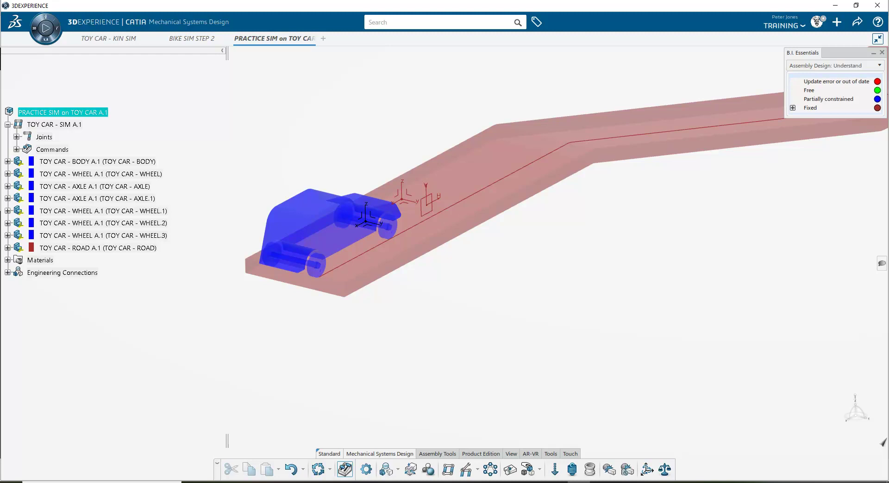
pyautogui.click(792, 108)
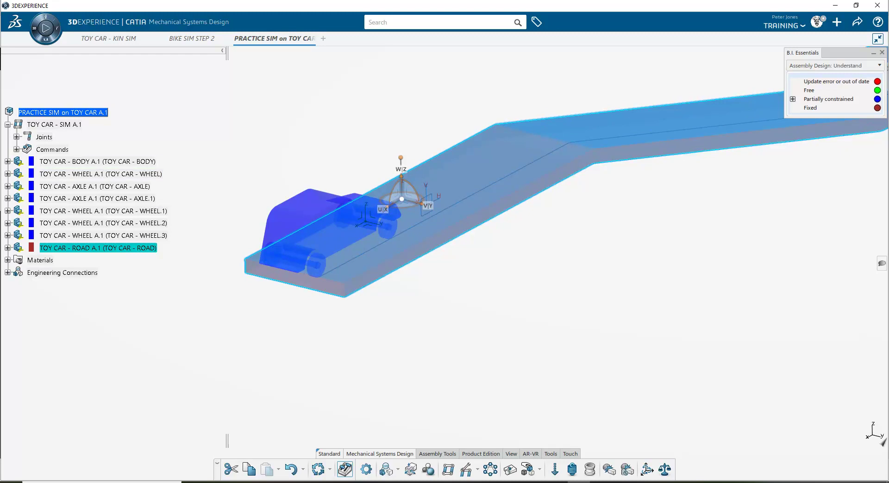
pyautogui.click(828, 99)
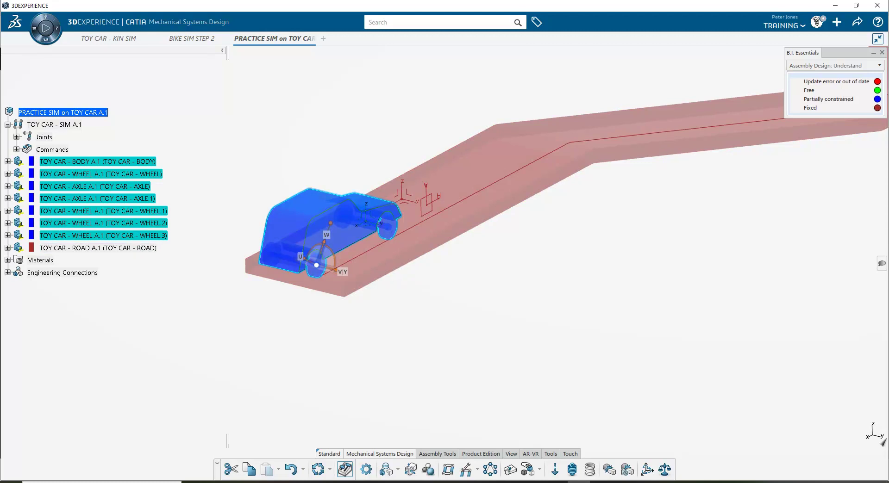
pyautogui.moveTo(444, 278); pyautogui.dragTo(412, 278, button='middle')
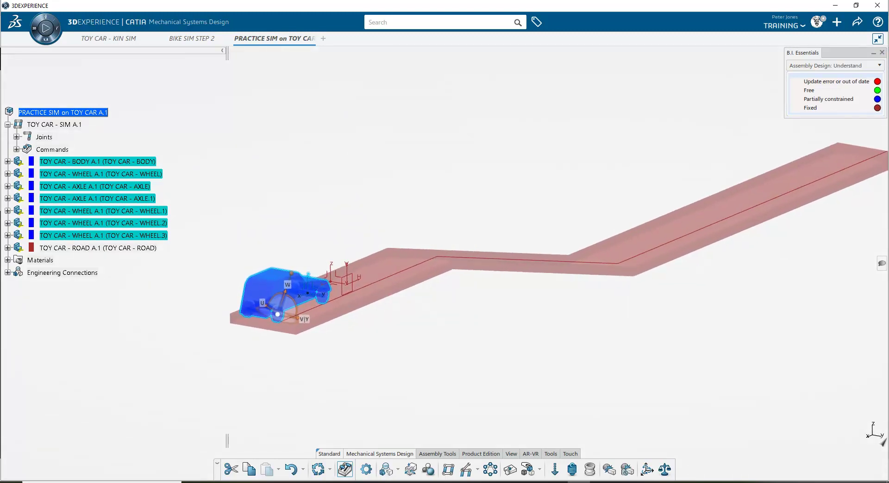
# Close the constraint status display and inspect the materials applied to TOY CAR - WHEEL.3 and TOY CAR - WHEEL.
pyautogui.click(882, 52)
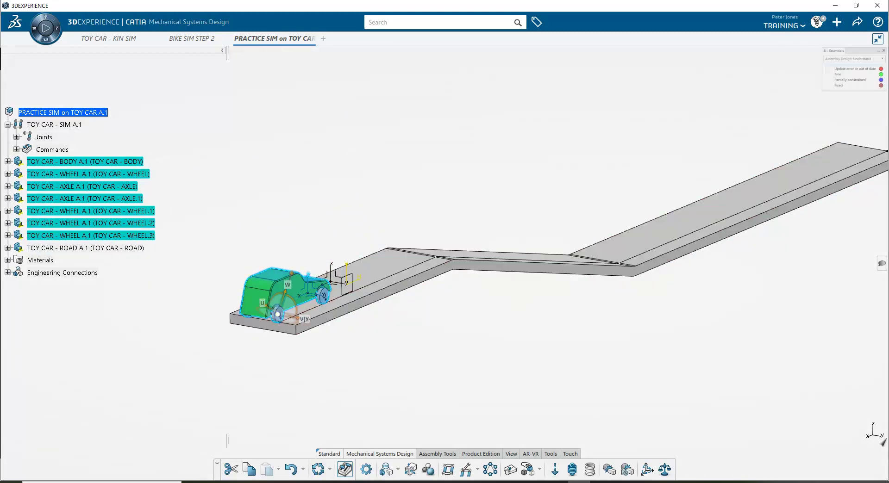
pyautogui.moveTo(407, 278); pyautogui.dragTo(458, 220, button='middle')
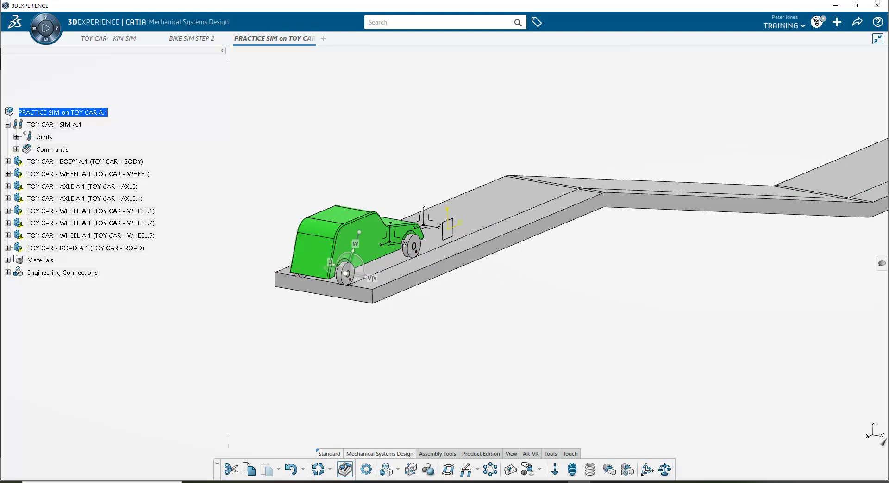
pyautogui.click(8, 236)
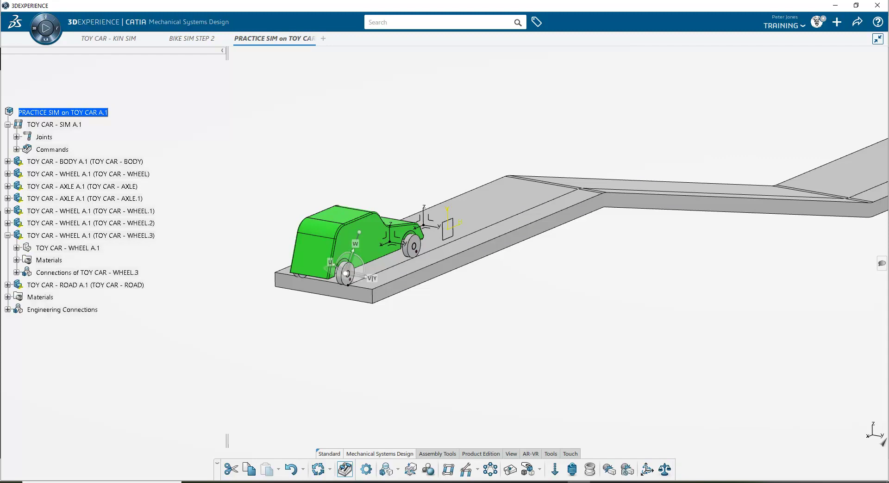
pyautogui.click(16, 260)
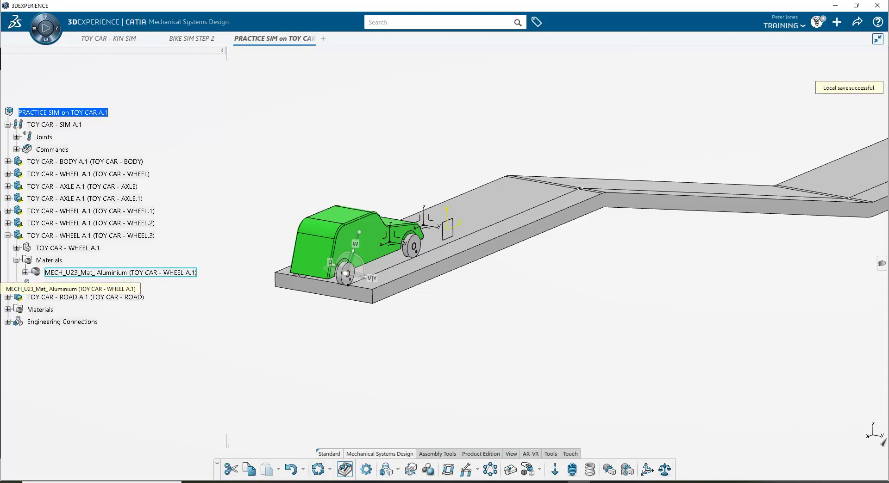
pyautogui.click(93, 272)
pyautogui.click(8, 174)
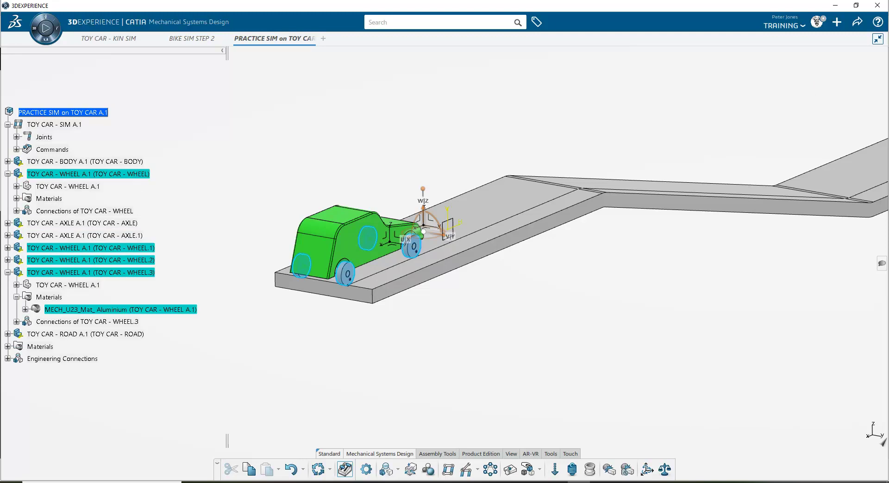
pyautogui.click(16, 198)
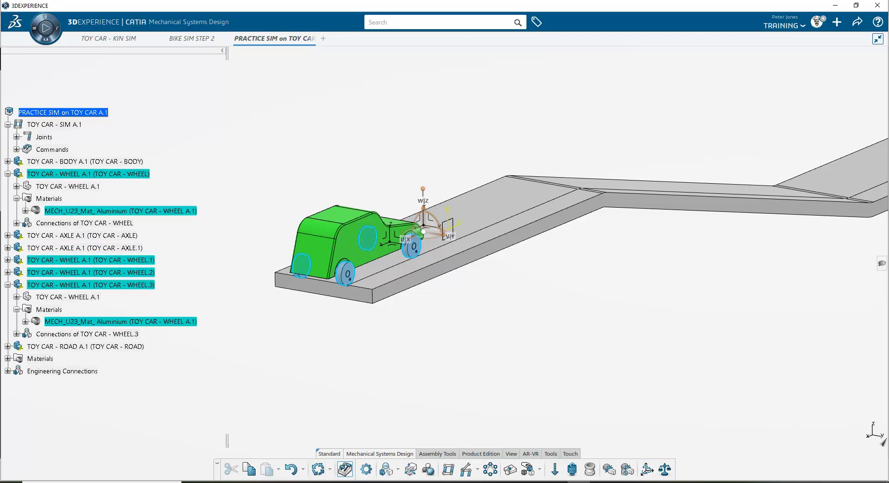
# Inspect the material applied to TOY CAR - BODY, and collapse the expanded body and wheel nodes.
pyautogui.click(7, 162)
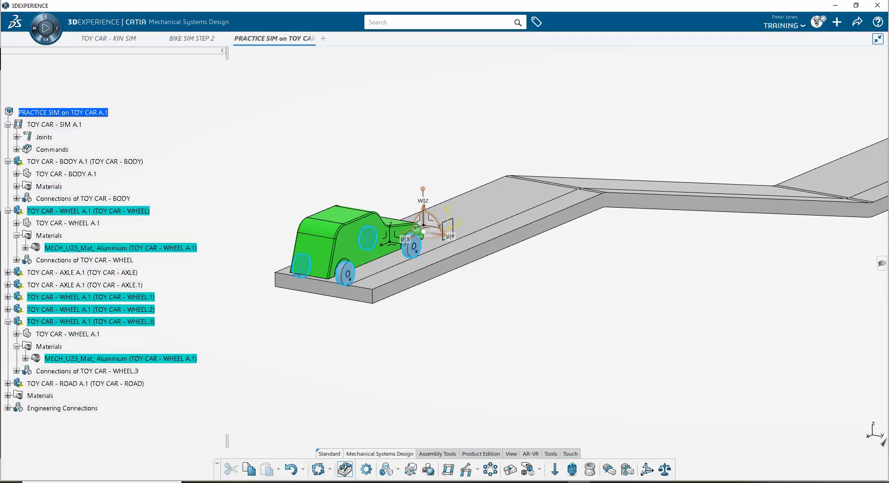
pyautogui.click(16, 187)
pyautogui.click(74, 199)
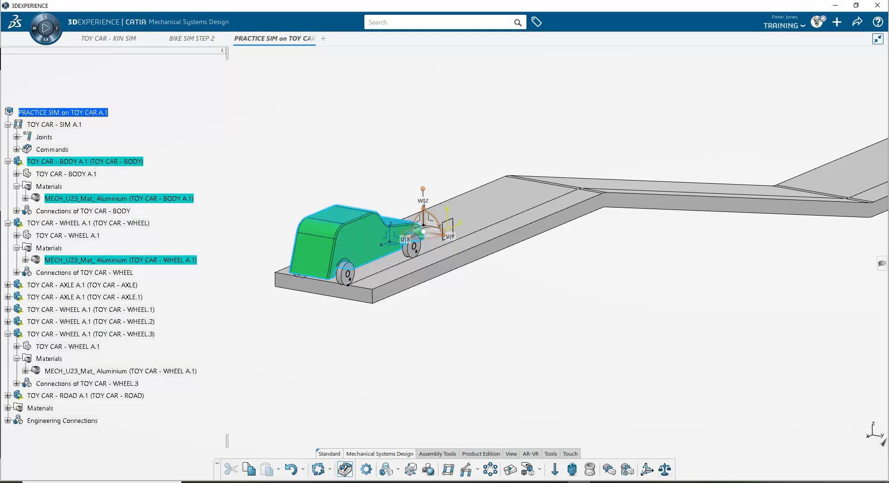
pyautogui.click(7, 161)
pyautogui.click(8, 174)
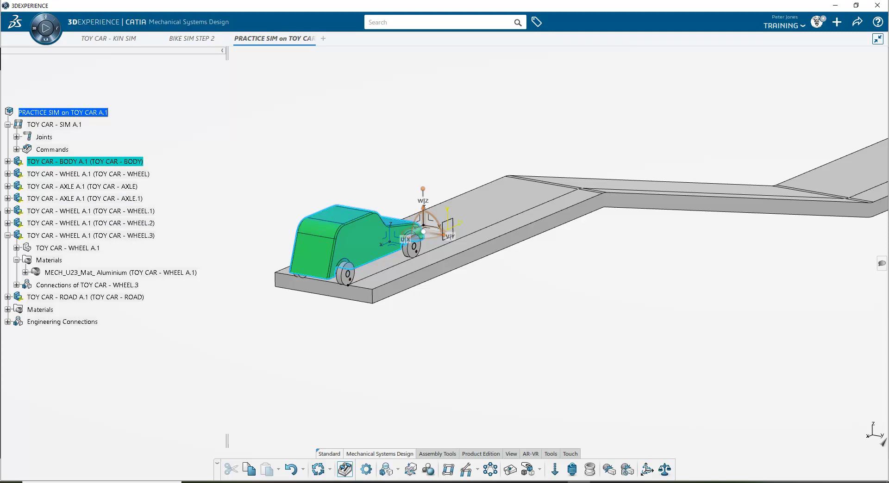
pyautogui.click(8, 236)
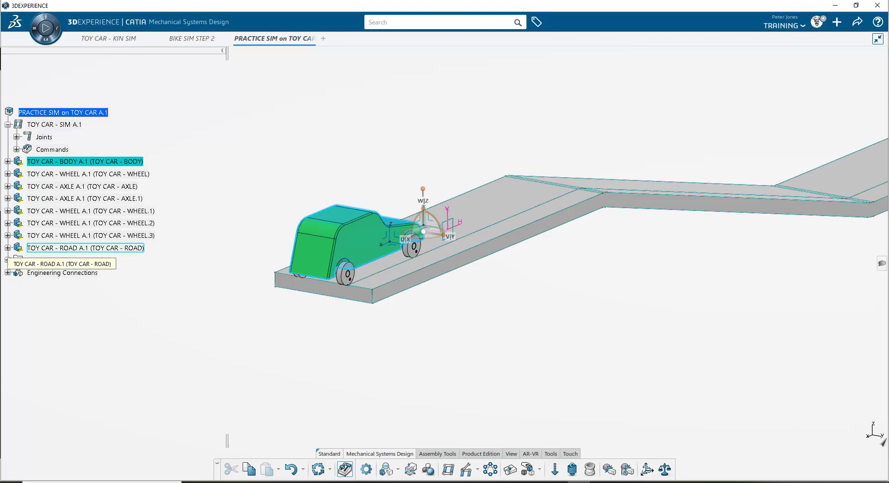
# Display the assembly's weight definition colours and show the computed weight labels of the car's body, wheels and axles.
pyautogui.keyDown('ctrl'); pyautogui.moveTo(509, 232); pyautogui.dragTo(421, 319, button='middle'); pyautogui.keyUp('ctrl')
pyautogui.click(664, 469)
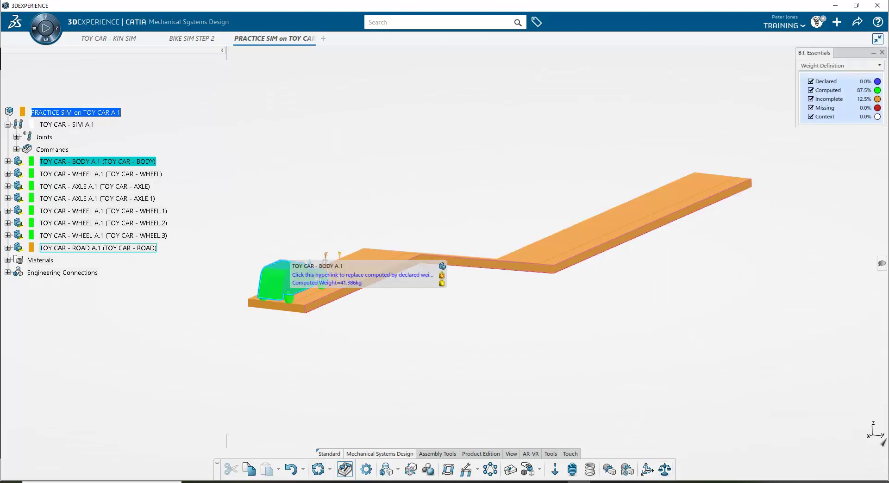
pyautogui.moveTo(325, 257); pyautogui.dragTo(389, 222, button='middle')
pyautogui.scroll(3, 445, 253)
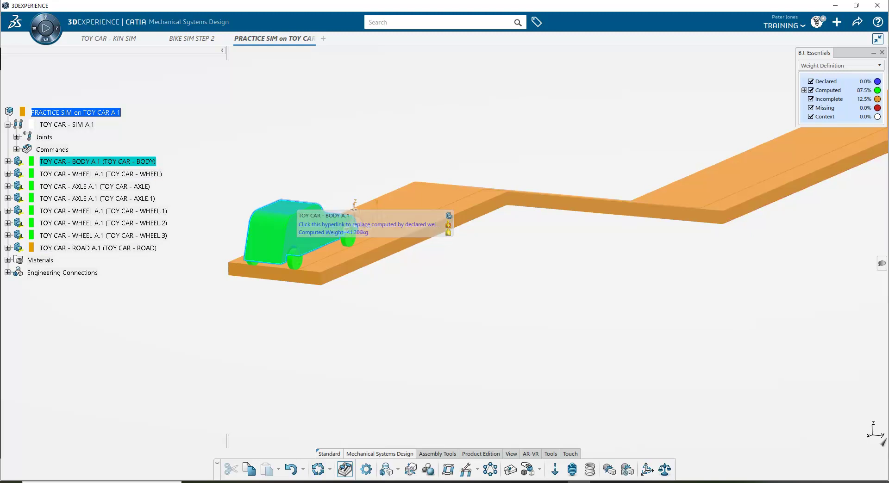
pyautogui.click(804, 90)
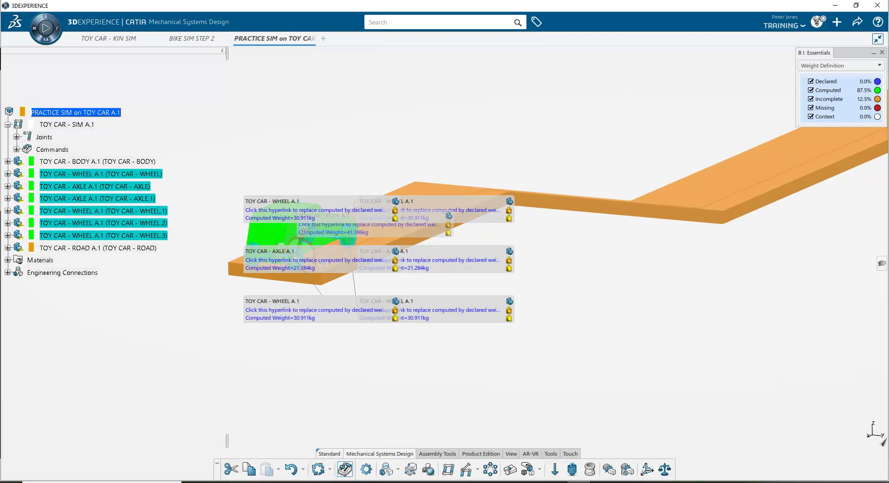
pyautogui.moveTo(398, 263); pyautogui.dragTo(663, 219, button='middle')
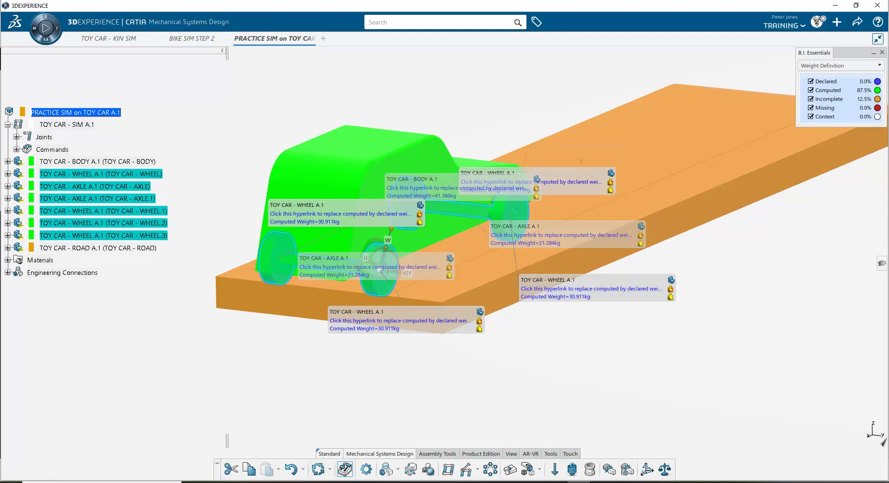
# Replace the computed weight of the rear wheel TOY CAR - WHEEL.3 with a declared weight of 5 kg.
pyautogui.click(103, 223)
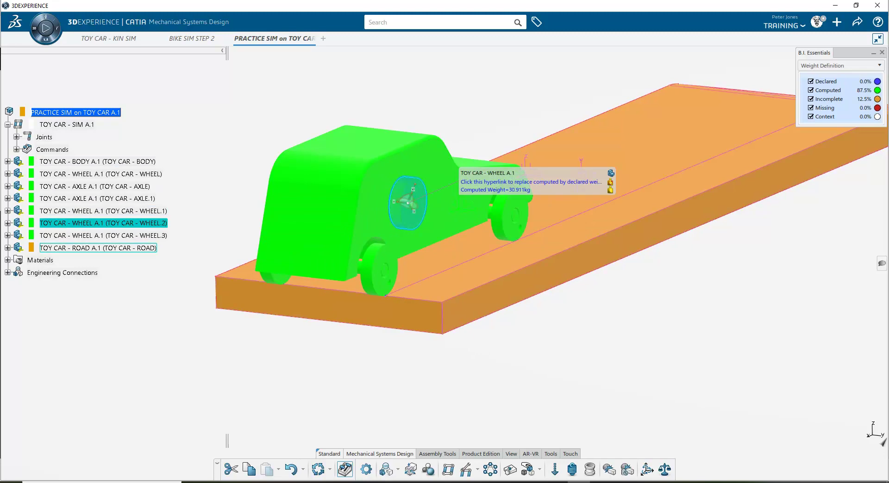
pyautogui.click(379, 269)
pyautogui.scroll(5, 373, 265)
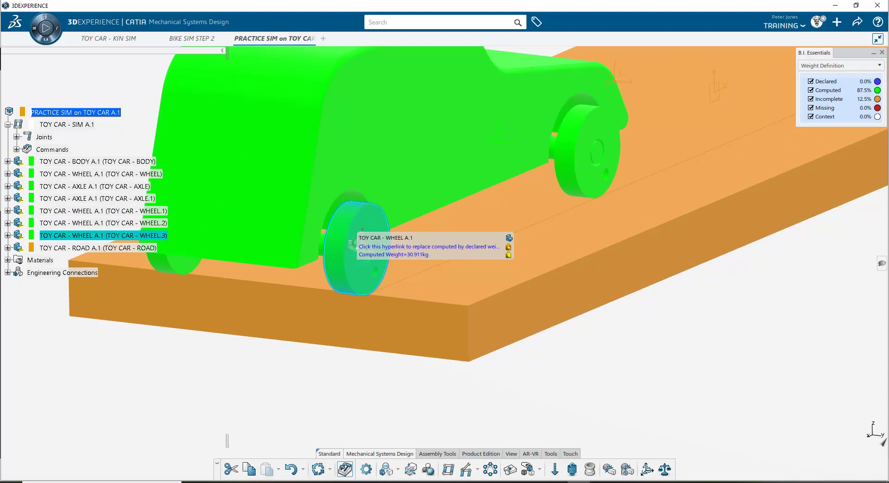
pyautogui.click(430, 247)
pyautogui.doubleClick(148, 100)
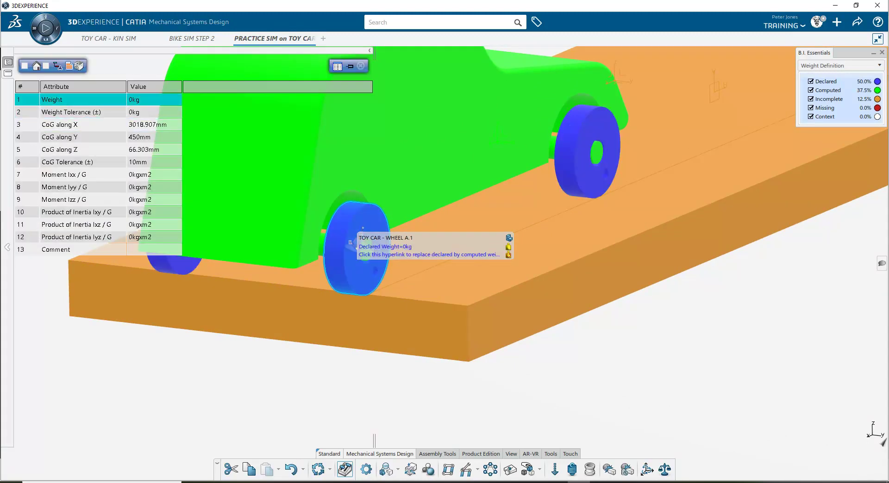
pyautogui.write('5')
pyautogui.press('Return')
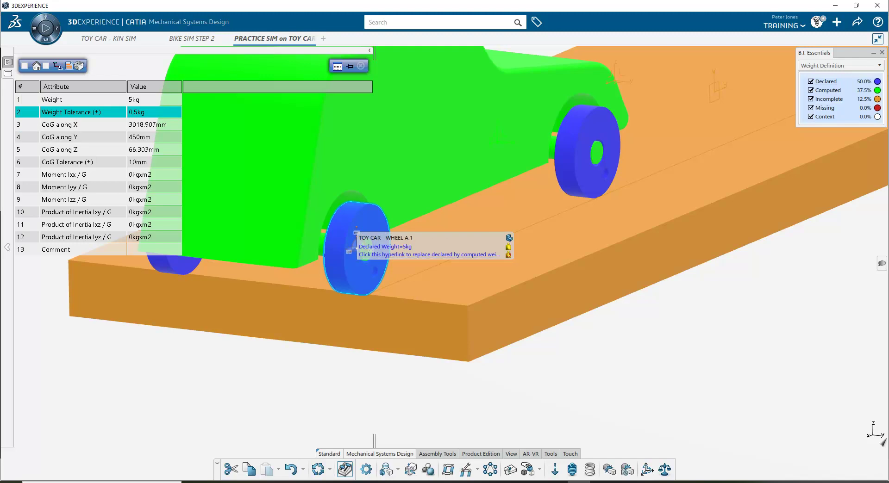
pyautogui.click(360, 65)
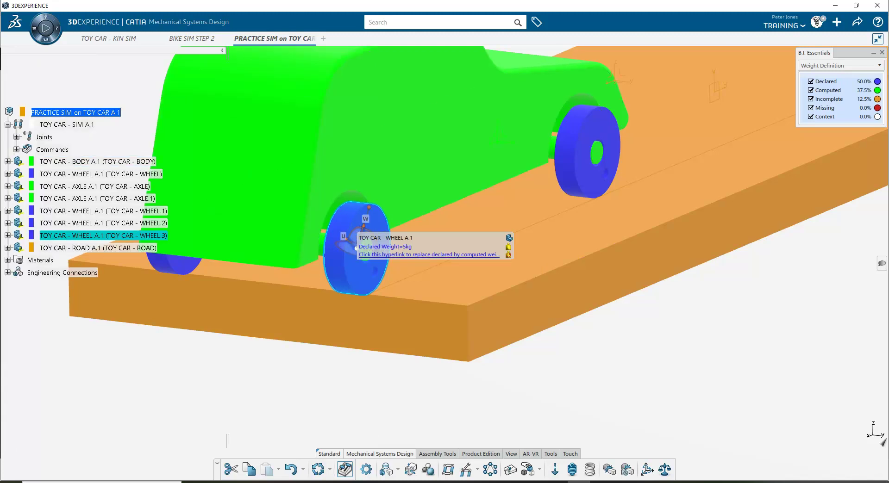
# Replace the declared weight of TOY CAR - WHEEL.3 with its computed weight again and close the attribute table.
pyautogui.click(429, 255)
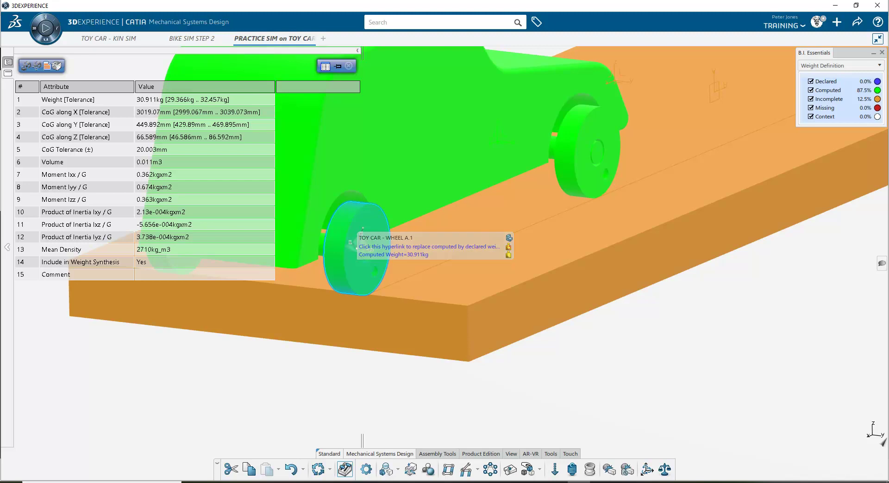
pyautogui.click(348, 65)
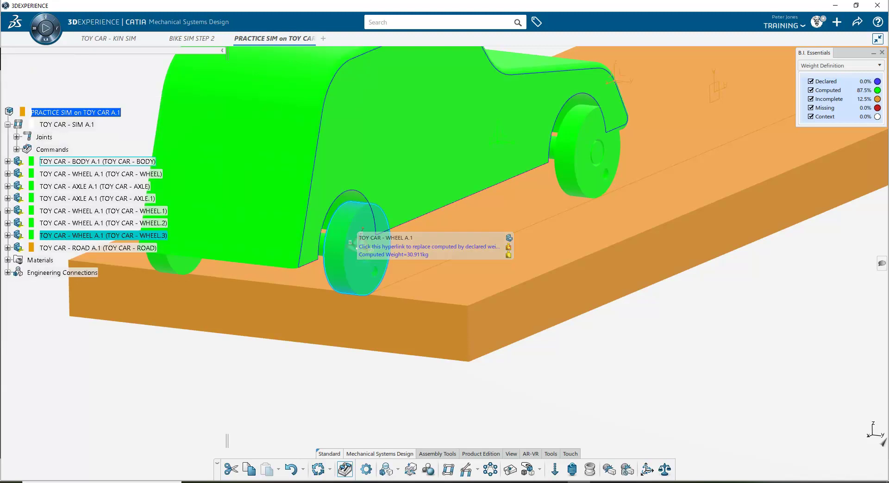
pyautogui.moveTo(523, 259); pyautogui.dragTo(531, 299, button='middle')
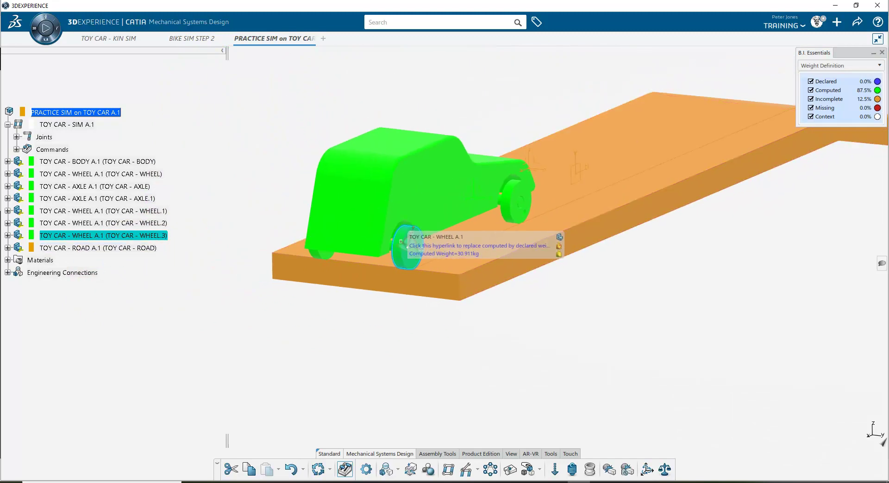
# Close the weight definition display and clear the wheel selection.
pyautogui.click(882, 52)
pyautogui.moveTo(491, 237); pyautogui.dragTo(420, 269, button='middle')
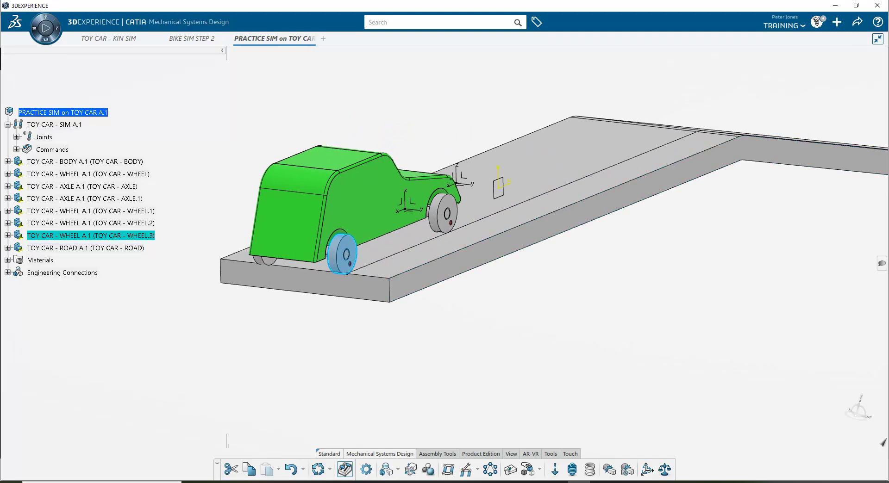
pyautogui.click(445, 319)
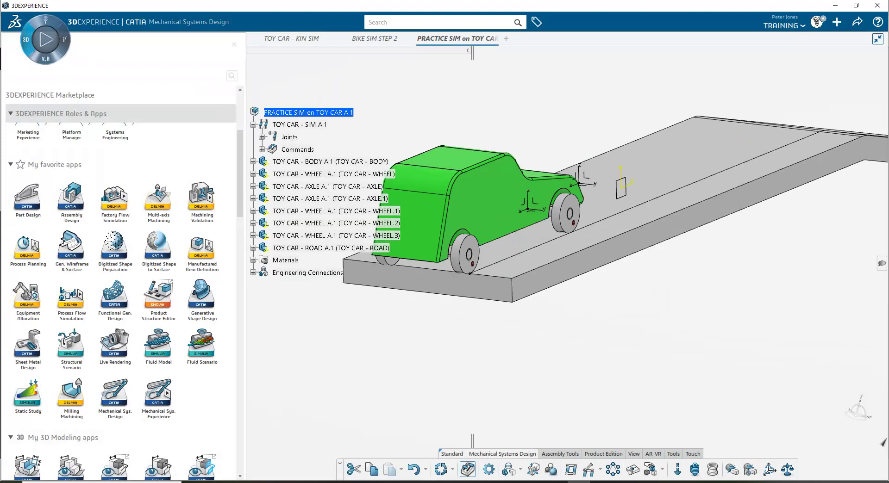
# Switch to Mechanical Systems Experience and create a kinematics simulation with a kinematics scenario, titled TEST 2 TOY CAR.
pyautogui.click(45, 27)
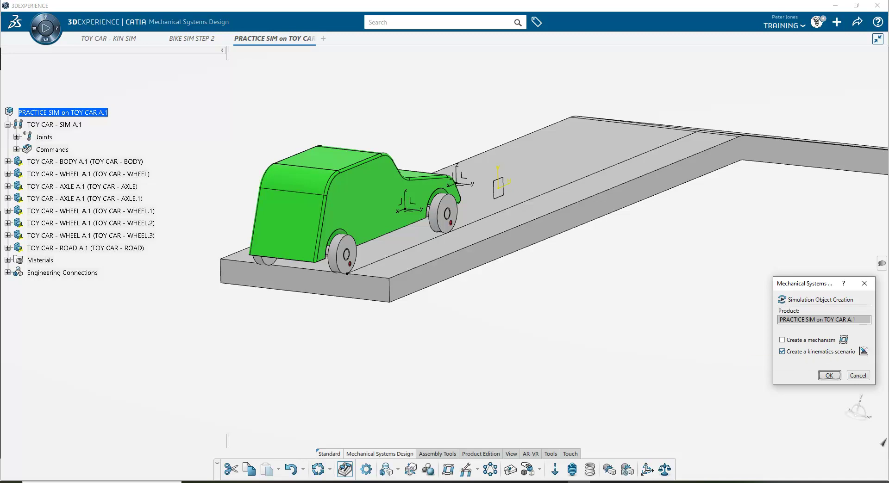
pyautogui.press('Return')
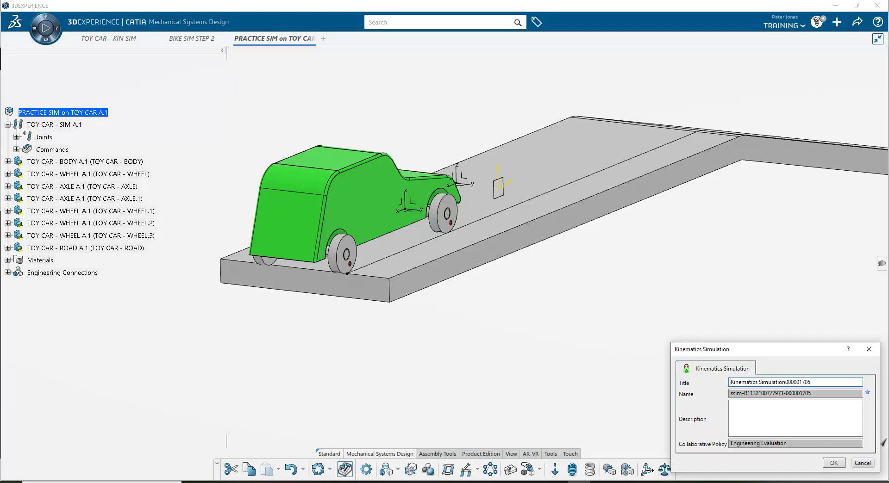
pyautogui.hotkey('ctrl', 'a')
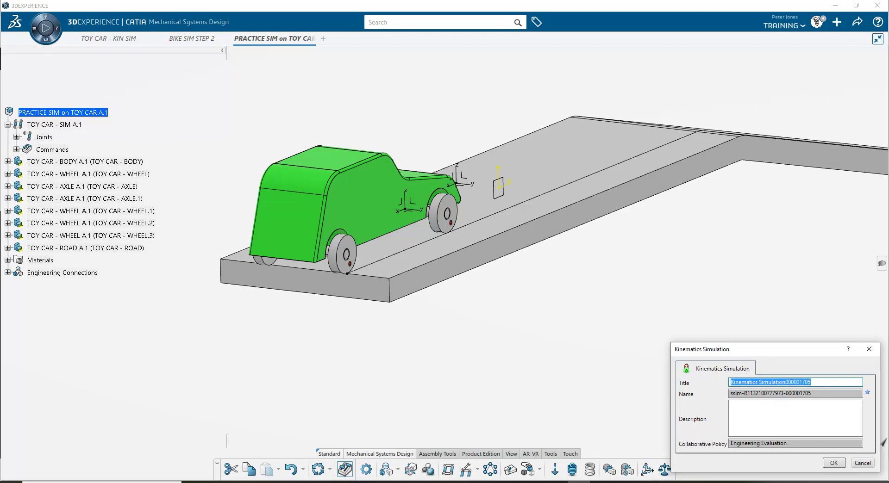
pyautogui.write('TEST 2')
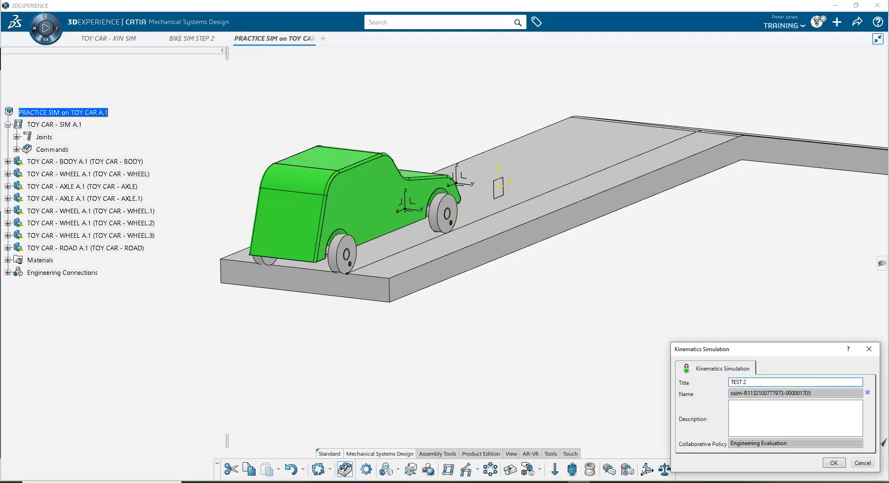
pyautogui.write(' TOY CAR')
pyautogui.press('Return')
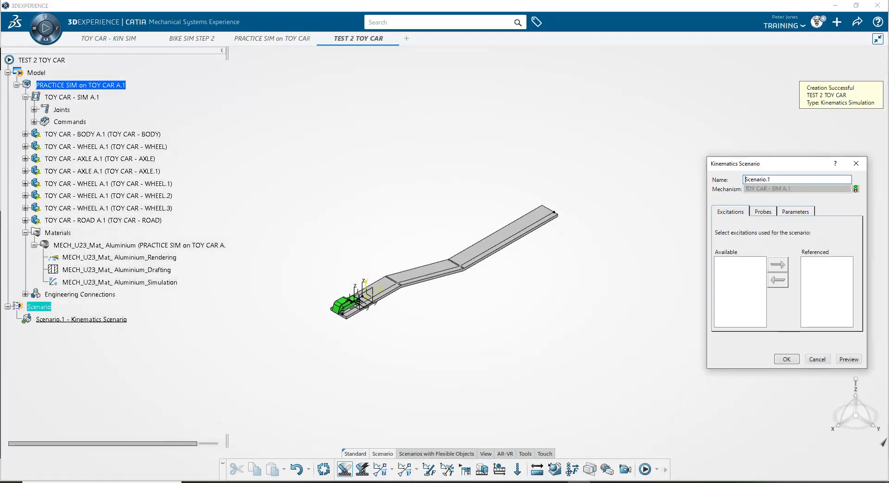
# Set Scenario.1's time step to 0.1 s, review its probes and excitations, and confirm the scenario.
pyautogui.click(795, 212)
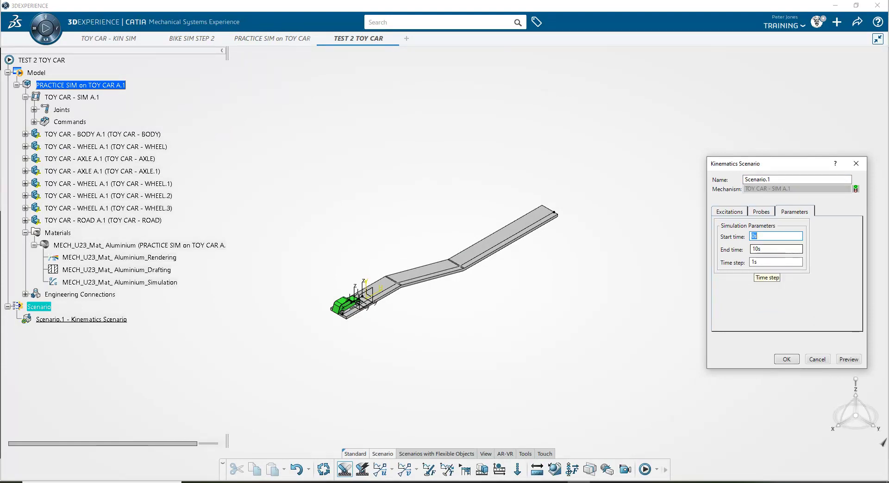
pyautogui.click(762, 262)
pyautogui.write('0.1')
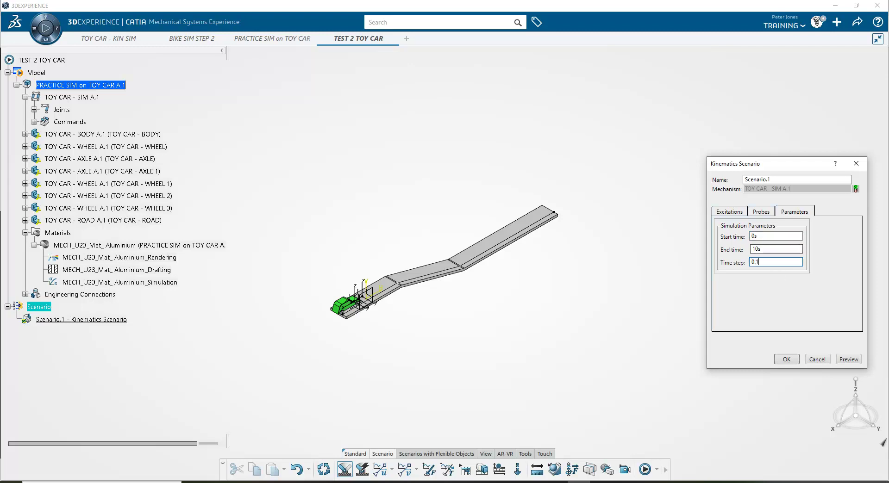
pyautogui.click(766, 250)
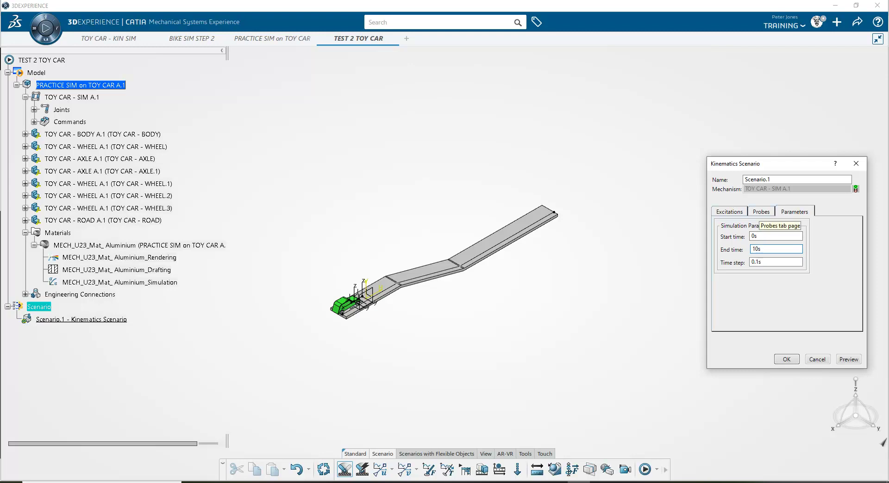
pyautogui.click(762, 212)
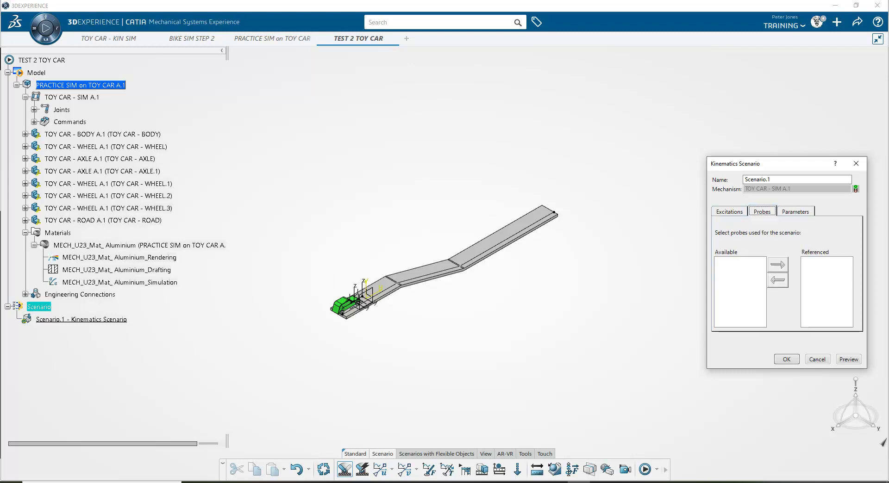
pyautogui.click(730, 212)
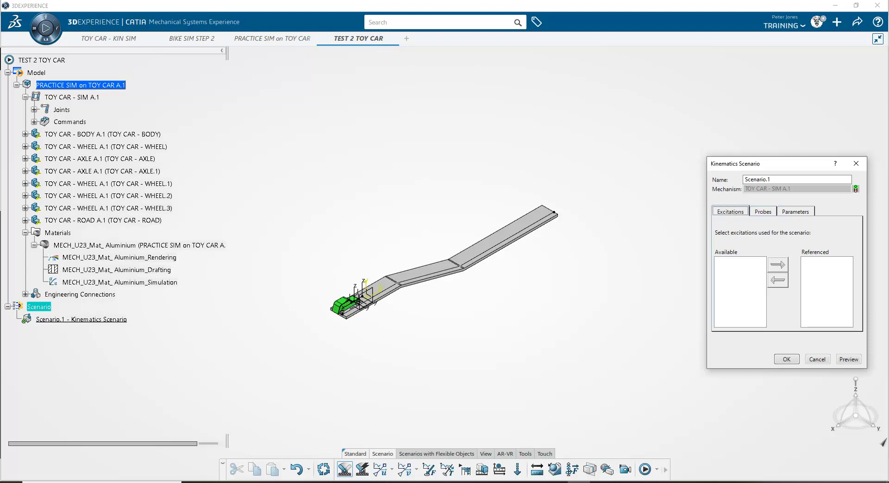
pyautogui.click(787, 359)
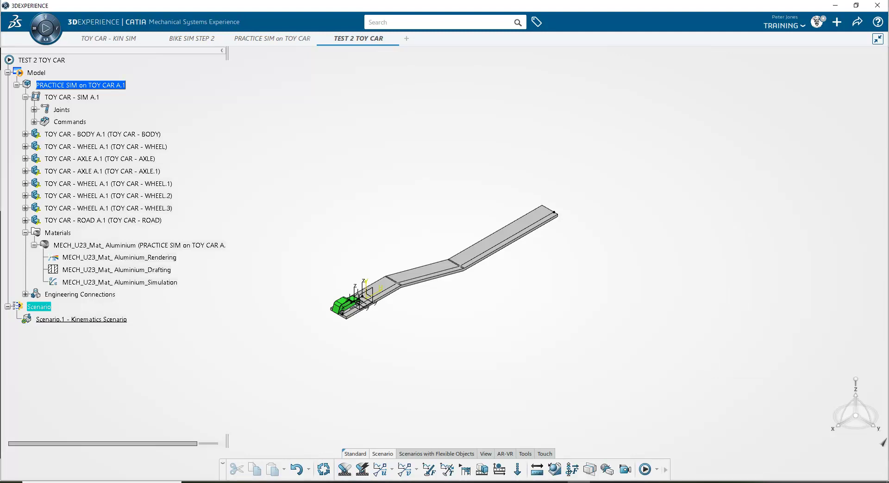
# Start a Kinematics Excitation Recorder for the kinematics scenario, naming the scenario TEST 2 and accepting its simulation parameters.
pyautogui.click(81, 320)
pyautogui.moveTo(416, 287); pyautogui.dragTo(423, 236, button='middle')
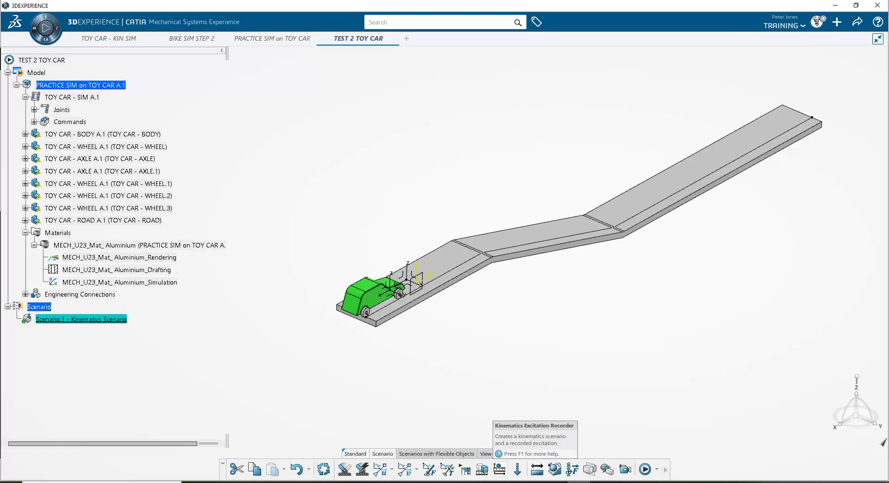
pyautogui.click(500, 470)
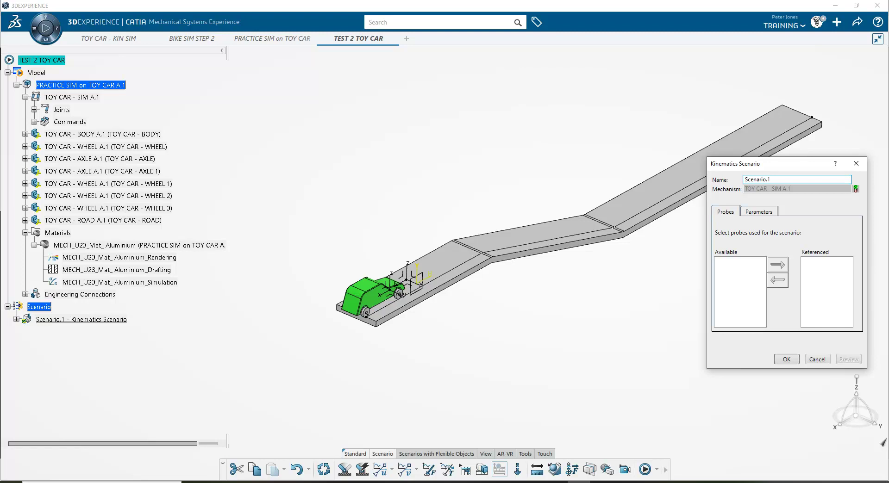
pyautogui.doubleClick(757, 180)
pyautogui.write('TEST 2')
pyautogui.click(758, 212)
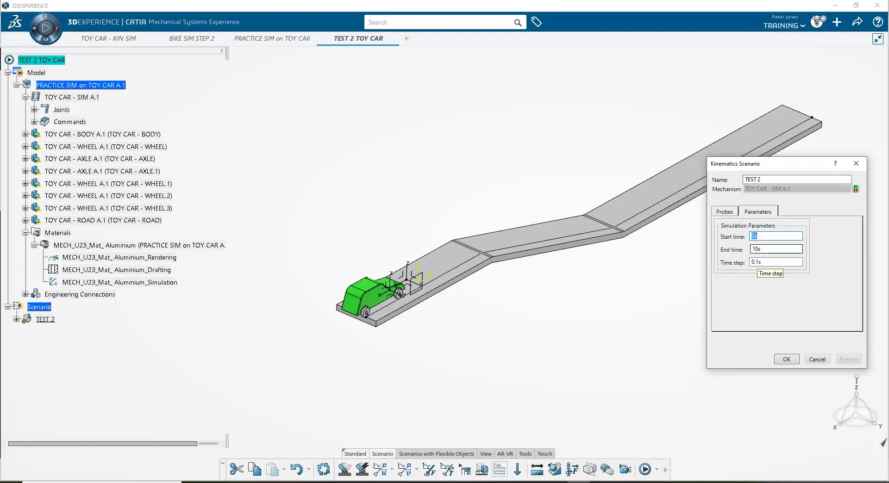
pyautogui.press('Return')
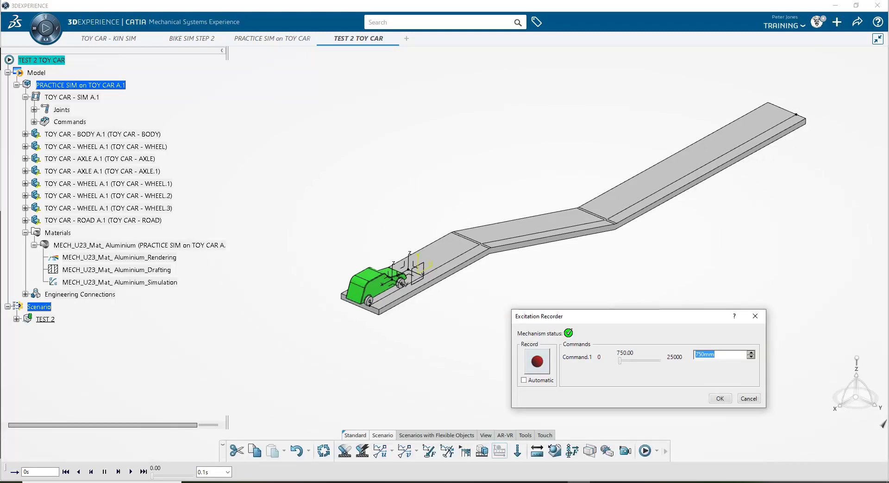
# Enable automatic recording and set the increment of Command.1 to 1000 mm.
pyautogui.moveTo(463, 278); pyautogui.dragTo(389, 234, button='middle')
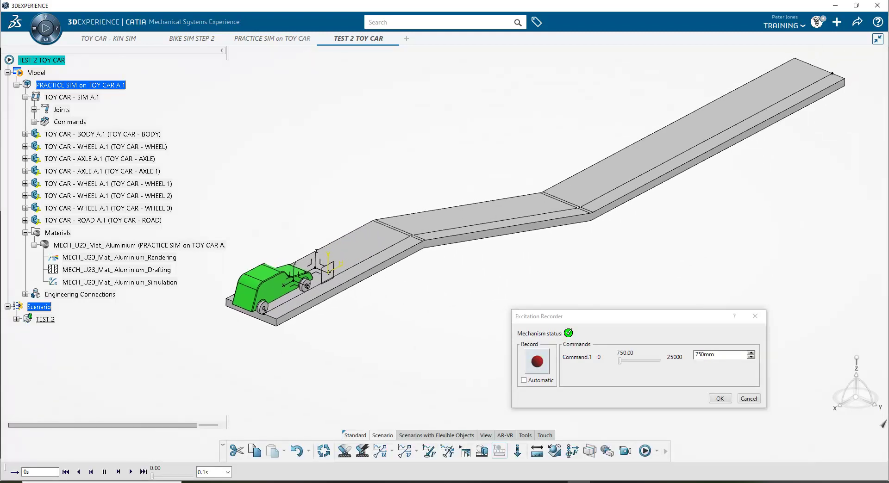
pyautogui.click(524, 380)
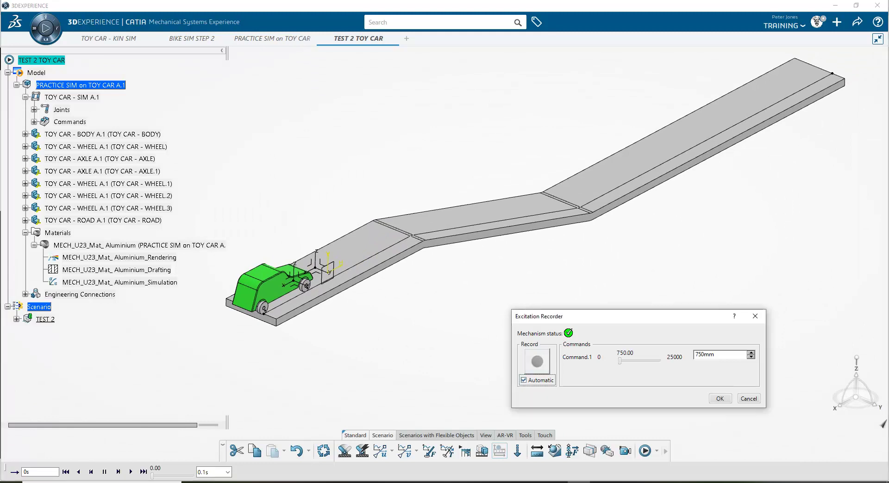
pyautogui.rightClick(751, 355)
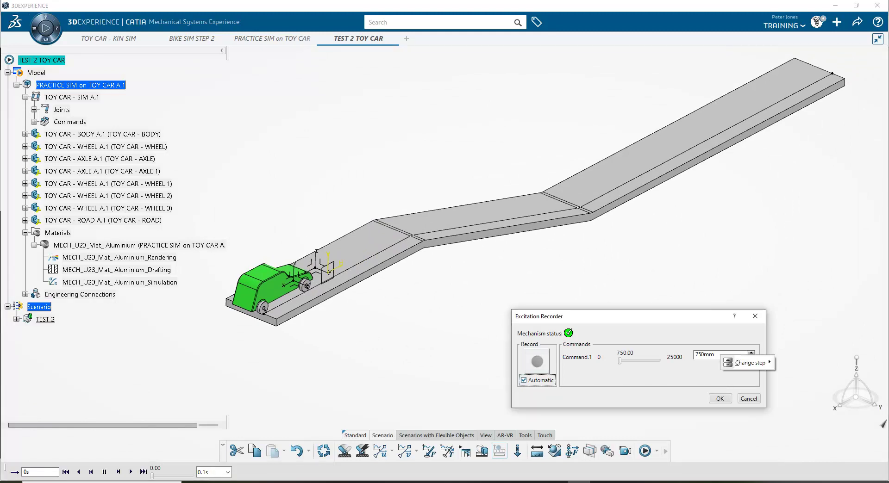
pyautogui.moveTo(747, 363)
pyautogui.click(799, 376)
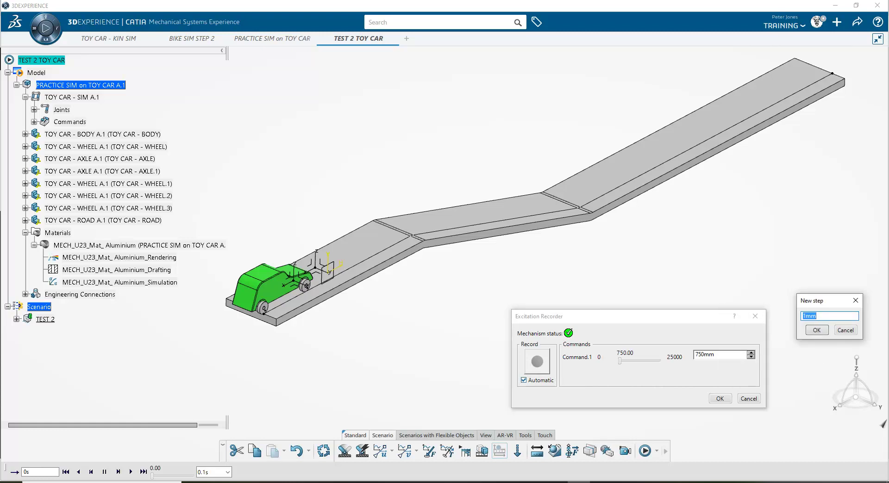
pyautogui.write('100')
pyautogui.press('Return')
# Record the car moving along the road by stepping Command.1 in 1000 mm increments up to 23750 mm, and accept the recorded excitation.
pyautogui.click(751, 353)
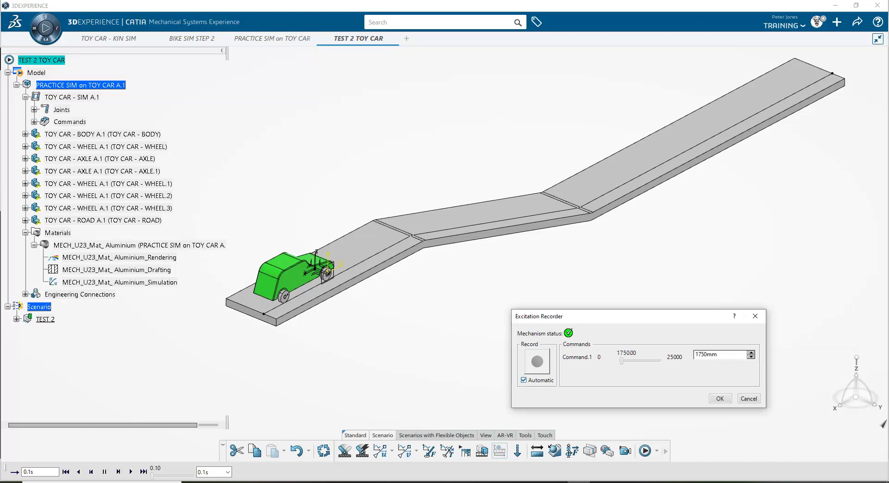
pyautogui.click(751, 353)
pyautogui.press('Up')
pyautogui.press('Up')
pyautogui.press('Up')
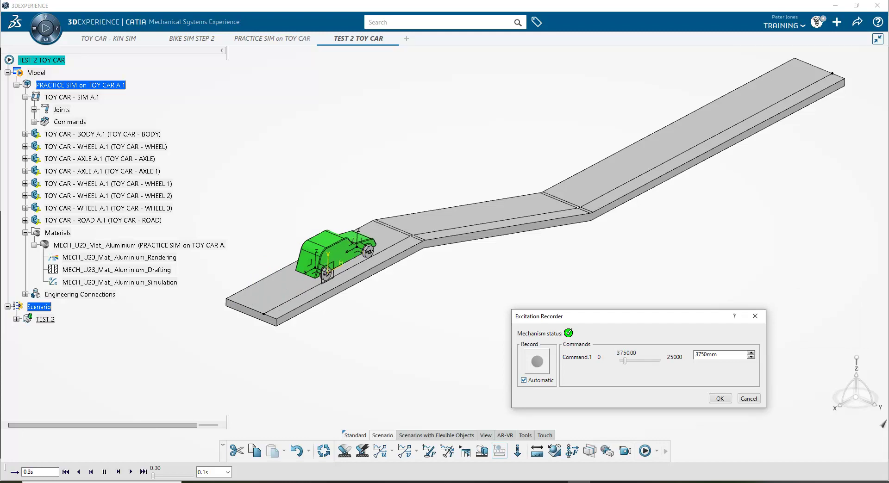
pyautogui.press('Up')
pyautogui.press('Up')
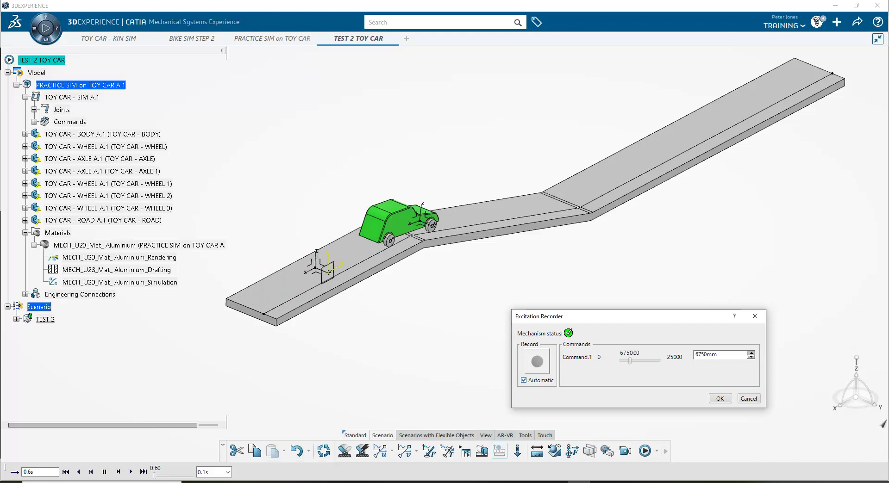
pyautogui.press('Up')
pyautogui.press('Up')
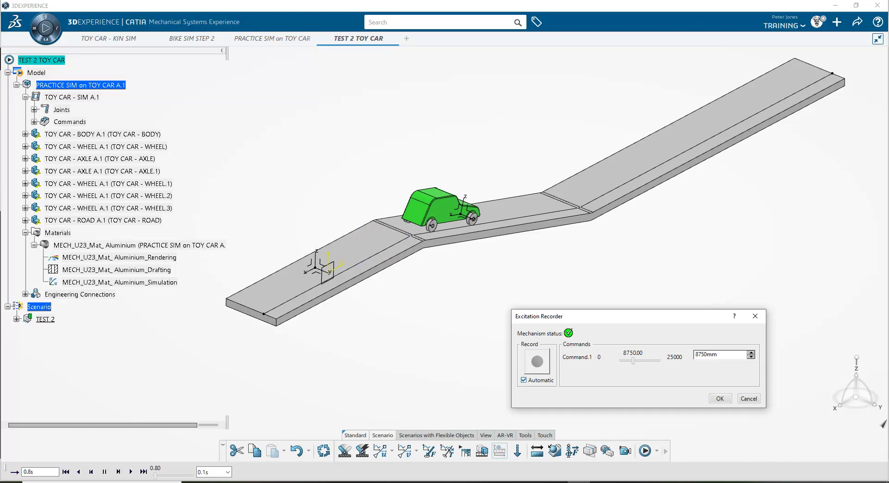
pyautogui.press('Up')
pyautogui.press('Up')
pyautogui.press('Up')
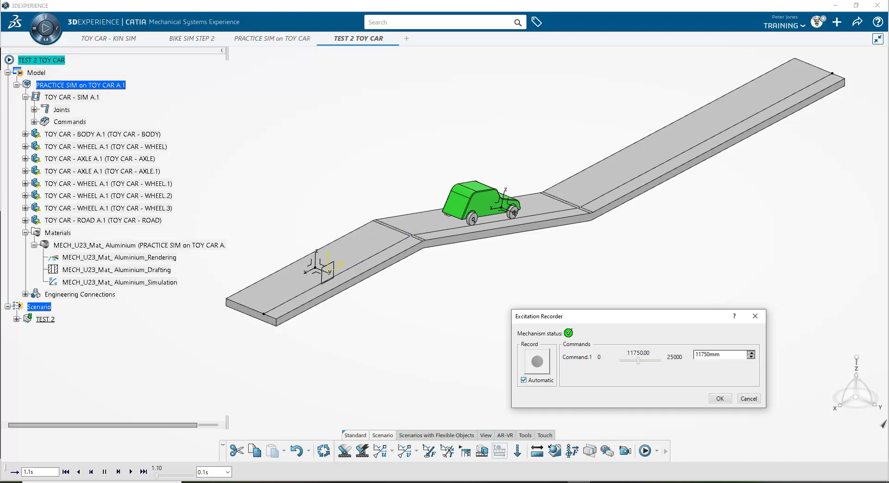
pyautogui.press('Up')
pyautogui.press('Up')
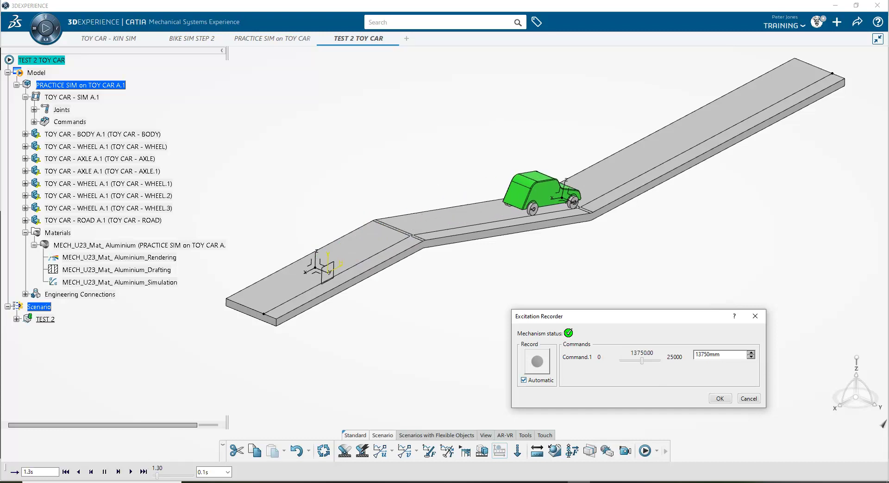
pyautogui.press('Up')
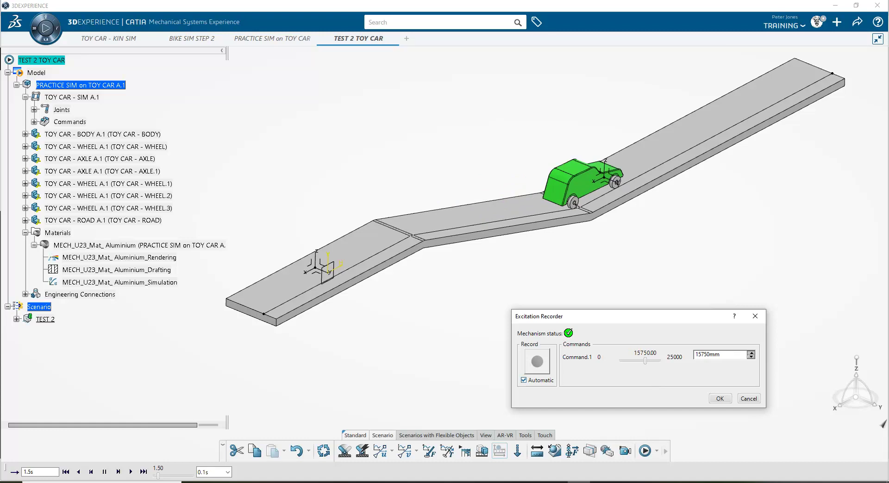
pyautogui.press('Up')
pyautogui.press('Up')
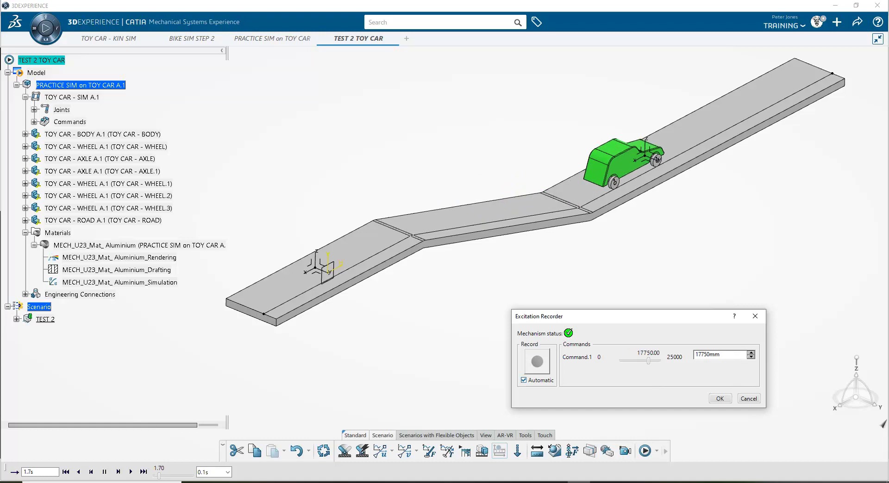
pyautogui.press('Up')
pyautogui.press('Up')
pyautogui.press('Up')
pyautogui.press('Up')
pyautogui.press('Up')
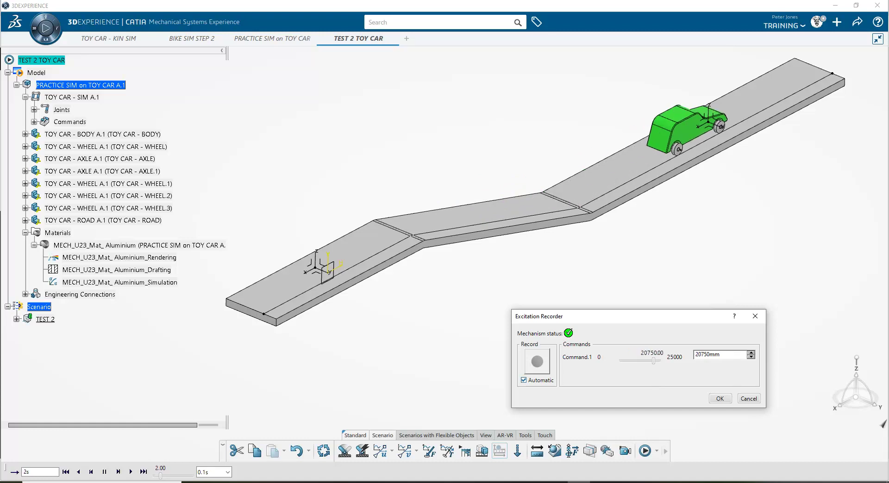
pyautogui.press('Up')
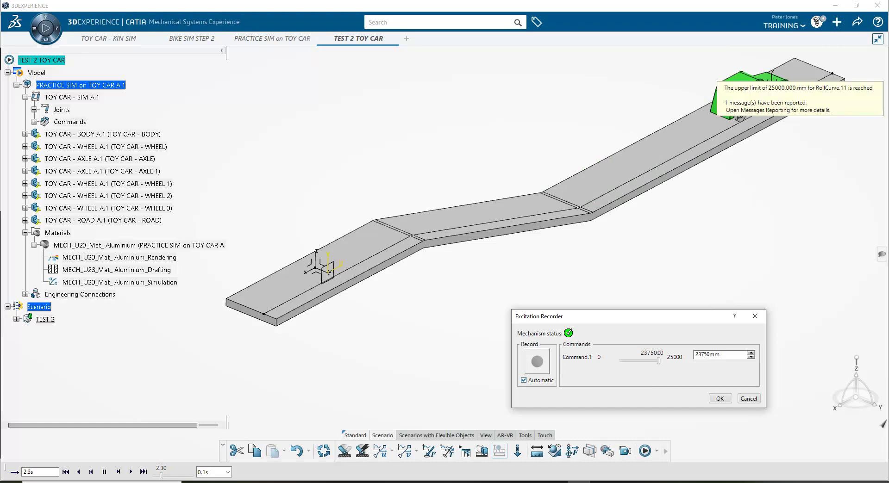
pyautogui.press('Return')
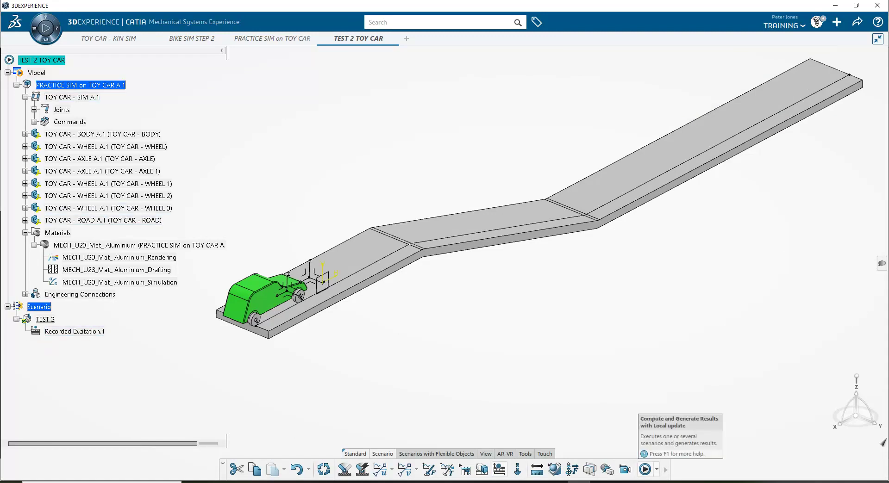
# Compute the results of the TEST 2 scenario and play back the car's motion, returning it to the start.
pyautogui.click(645, 470)
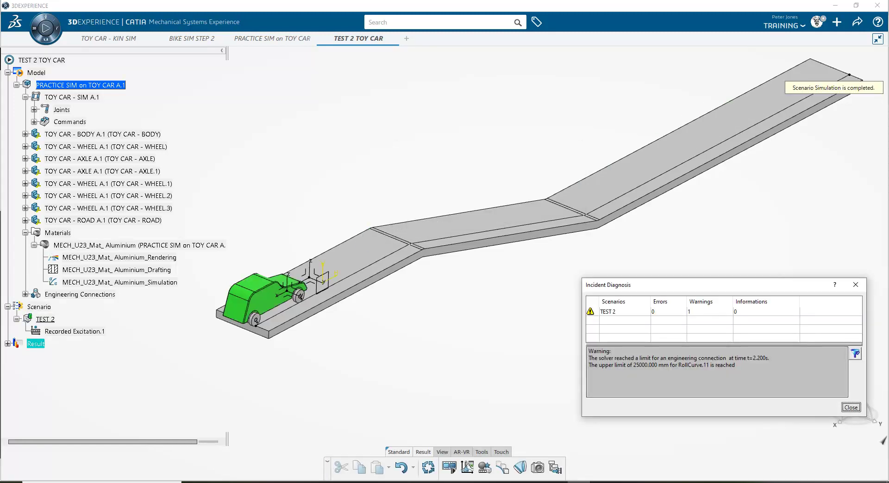
pyautogui.click(851, 408)
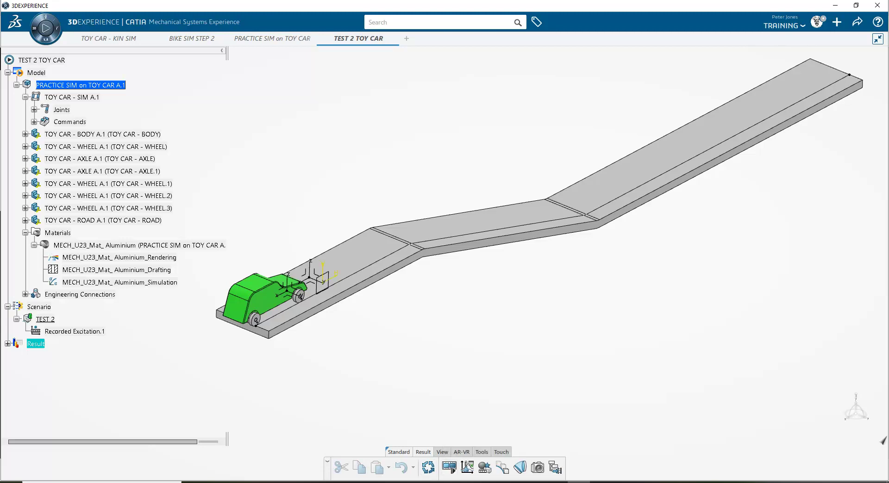
pyautogui.click(449, 468)
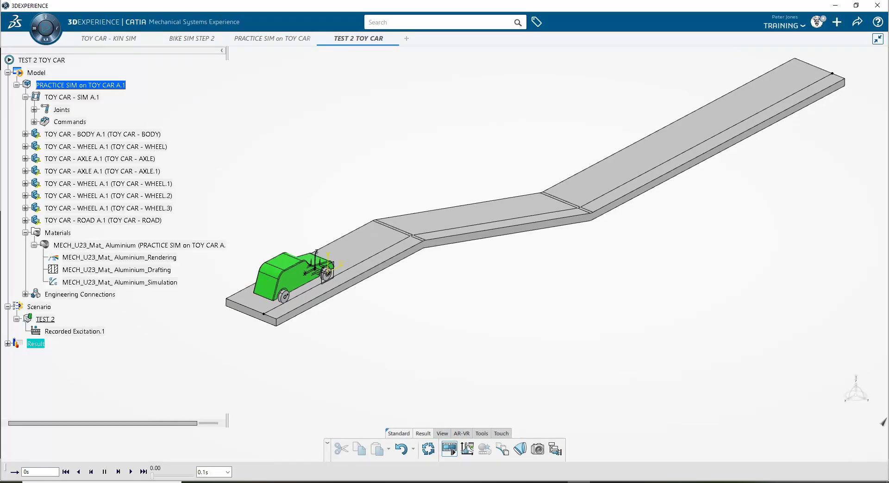
pyautogui.click(131, 472)
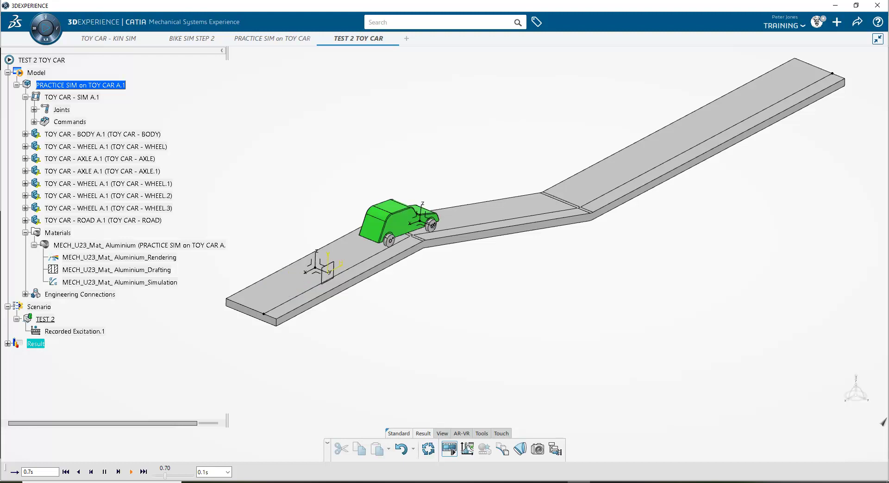
pyautogui.click(66, 472)
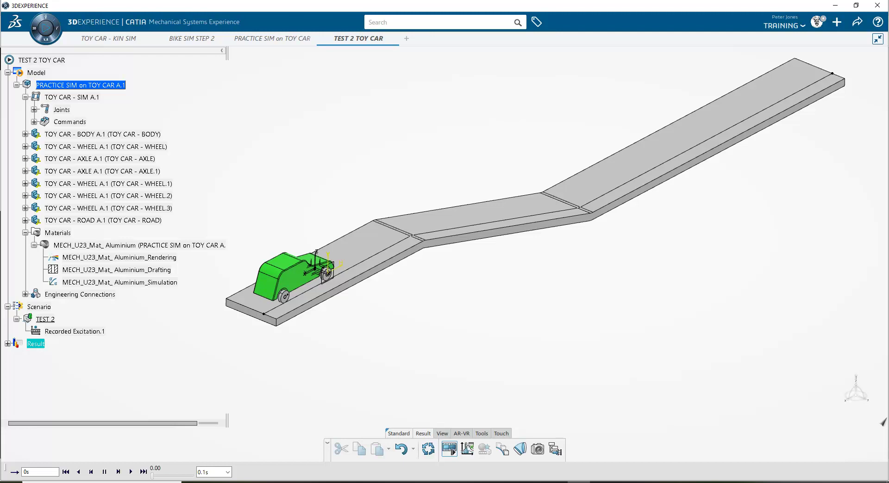
# Slow the playback to the x 0.1 step of 0.01 s, replay the car's full run and close the playback.
pyautogui.click(228, 472)
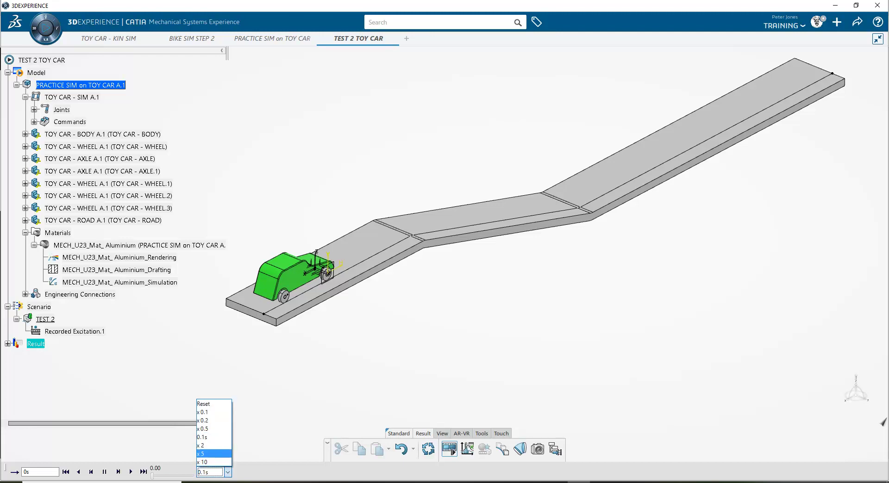
pyautogui.click(213, 412)
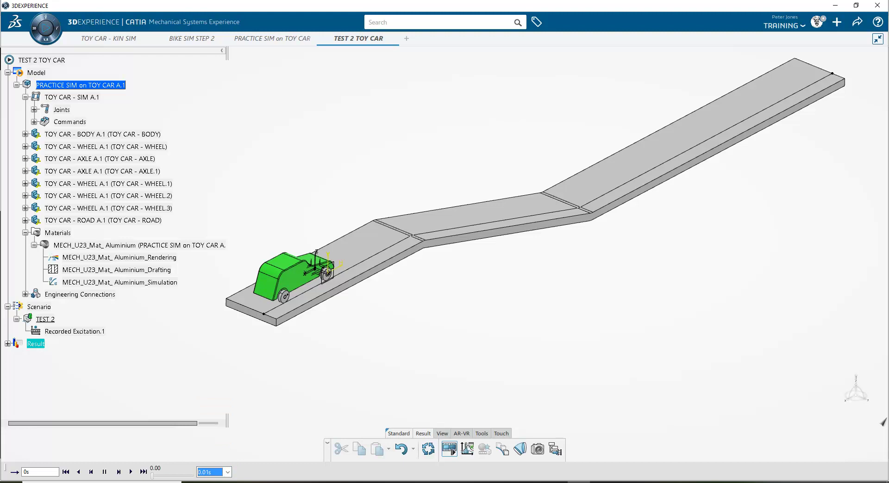
pyautogui.click(131, 471)
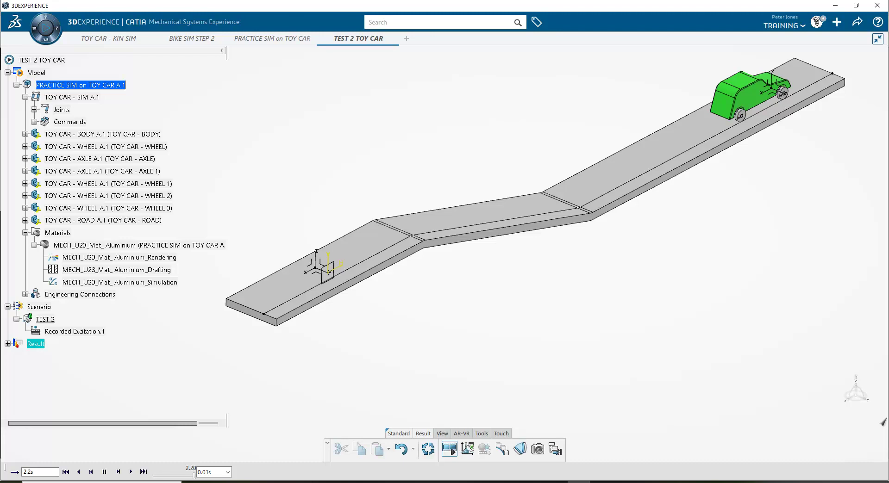
pyautogui.click(450, 449)
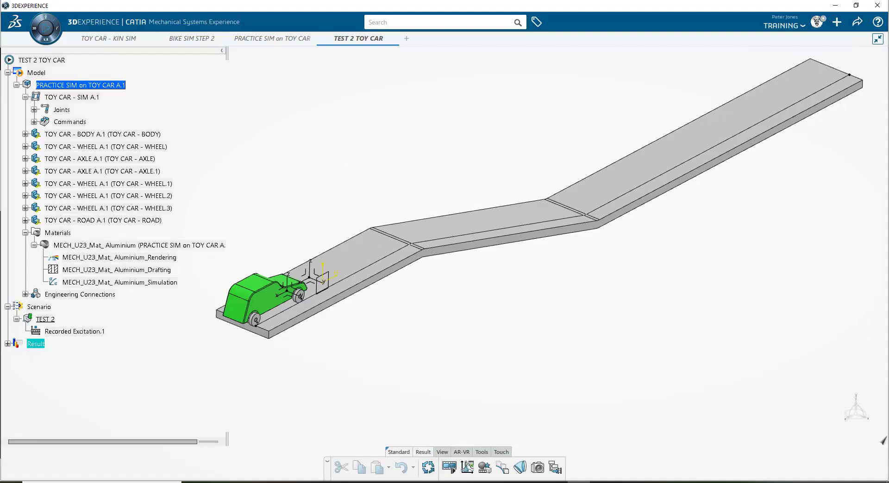
# Plot the TEST 2 results, hide the RollCurve.11 length curves to examine only the Command.1 length over time, and close the plot.
pyautogui.click(467, 468)
pyautogui.click(559, 226)
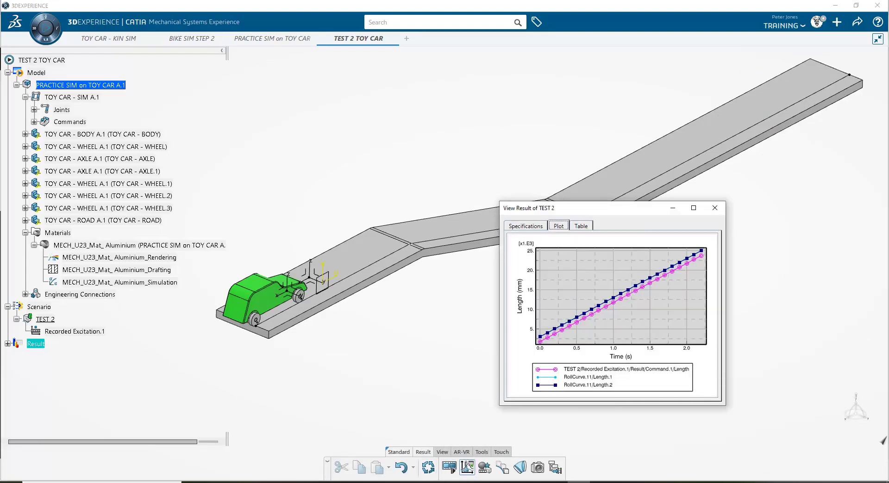
pyautogui.click(526, 226)
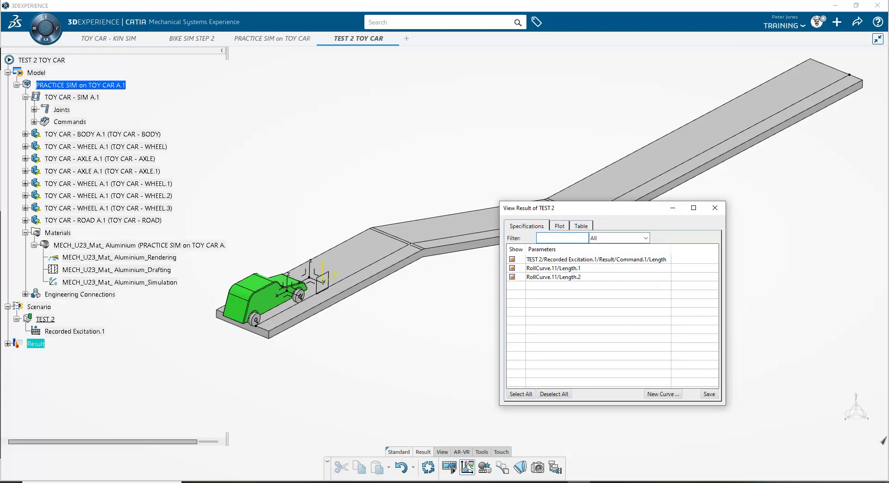
pyautogui.click(512, 276)
pyautogui.click(560, 226)
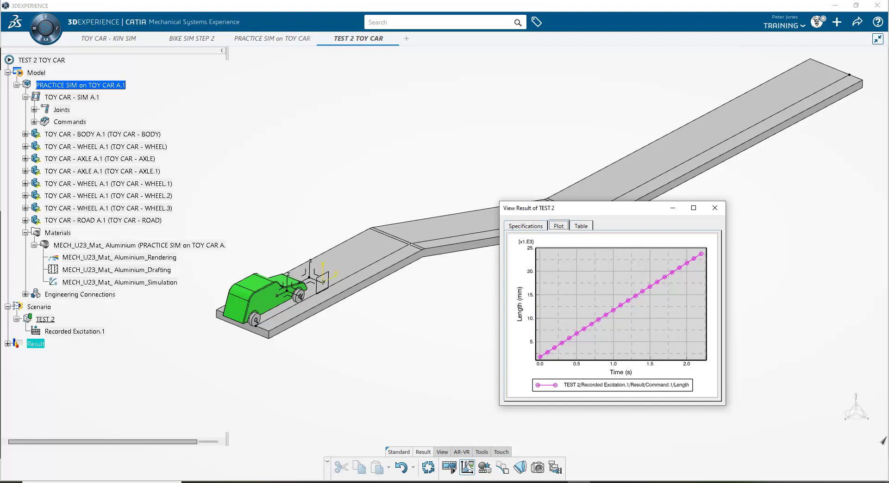
pyautogui.moveTo(693, 259)
pyautogui.click(715, 208)
pyautogui.moveTo(546, 278); pyautogui.dragTo(542, 297, button='middle')
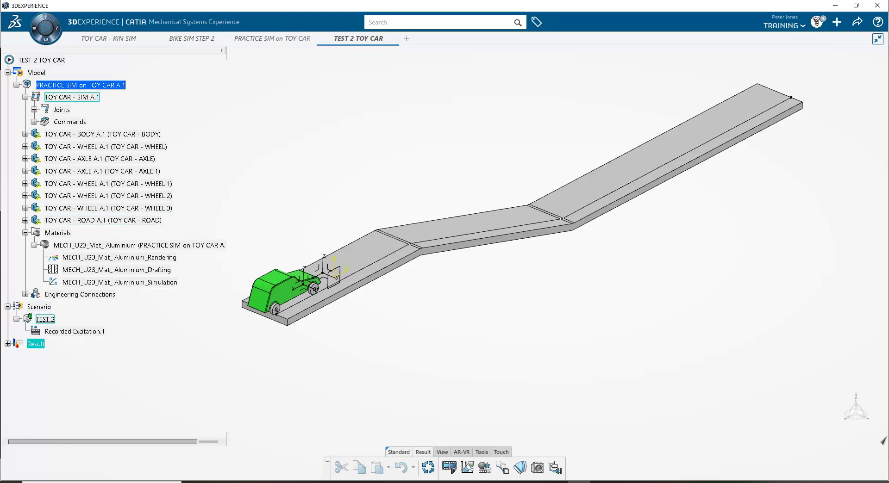
pyautogui.rightClick(35, 344)
pyautogui.click(61, 376)
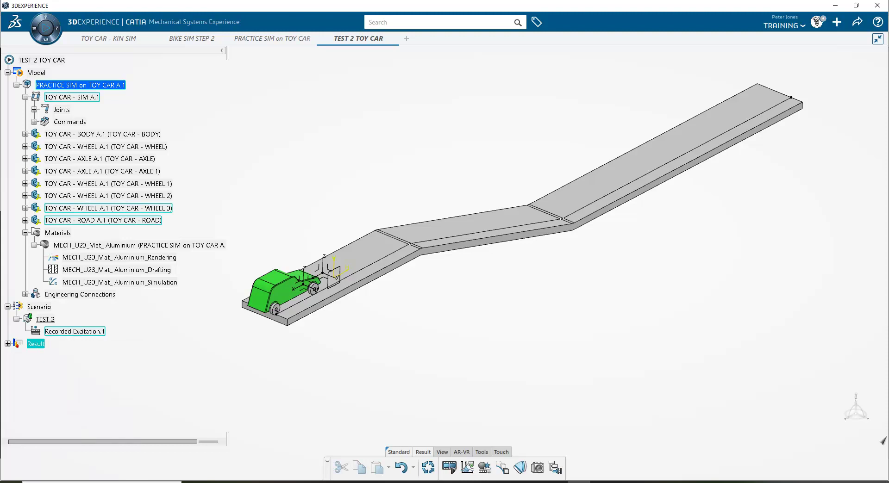
pyautogui.rightClick(58, 333)
pyautogui.click(78, 308)
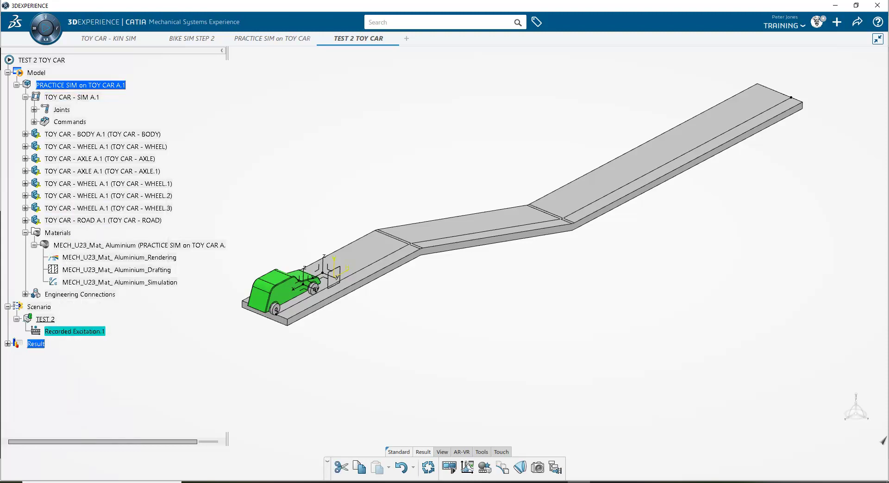
pyautogui.click(46, 319)
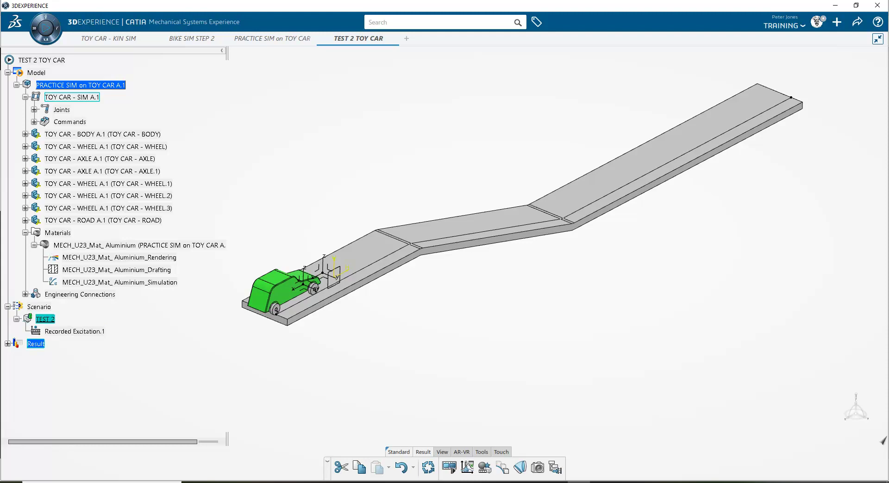
# Switch from the TEST 2 scenario to its mechanism, and reactivate the Scenario section with its contents expanded.
pyautogui.rightClick(46, 319)
pyautogui.moveTo(74, 298)
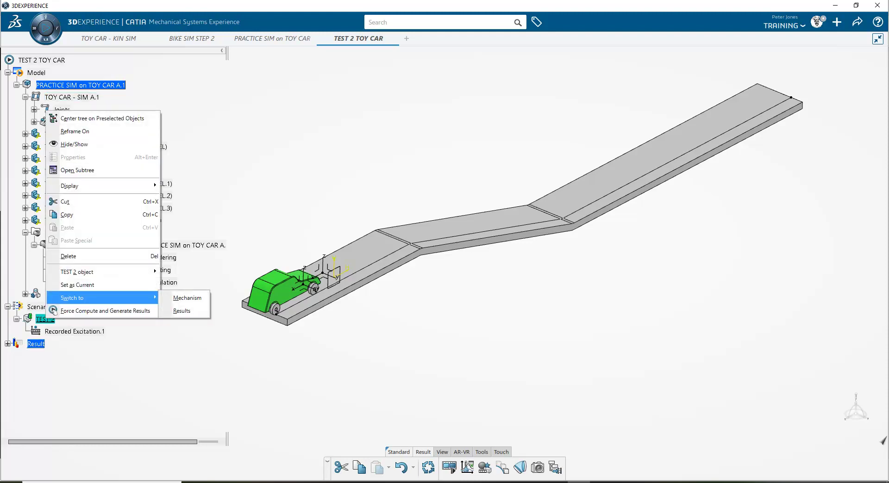
pyautogui.click(187, 297)
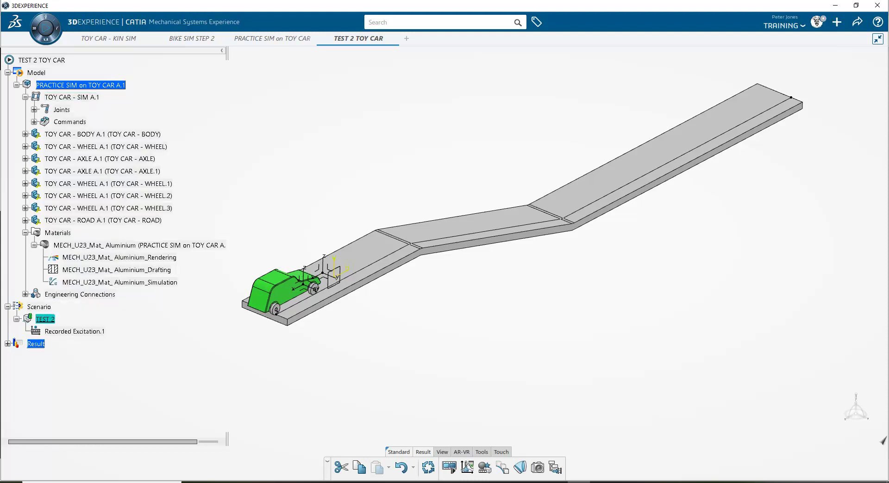
pyautogui.moveTo(444, 278); pyautogui.dragTo(465, 245, button='middle')
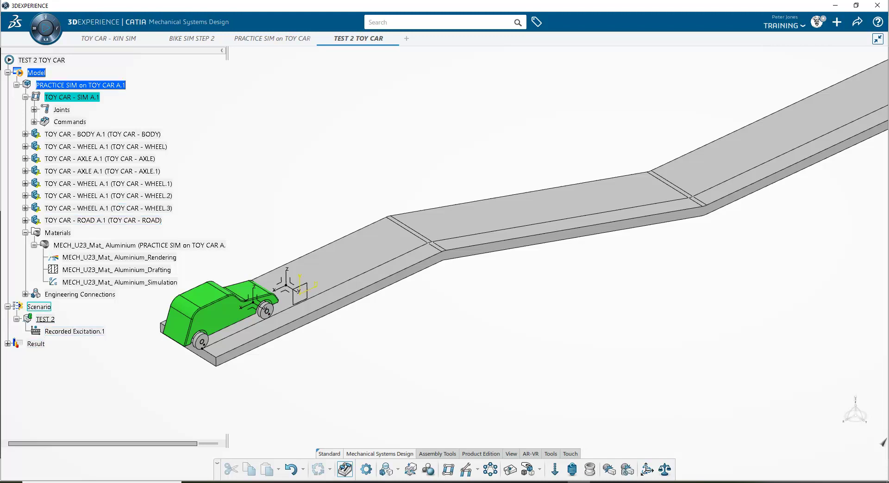
pyautogui.click(39, 307)
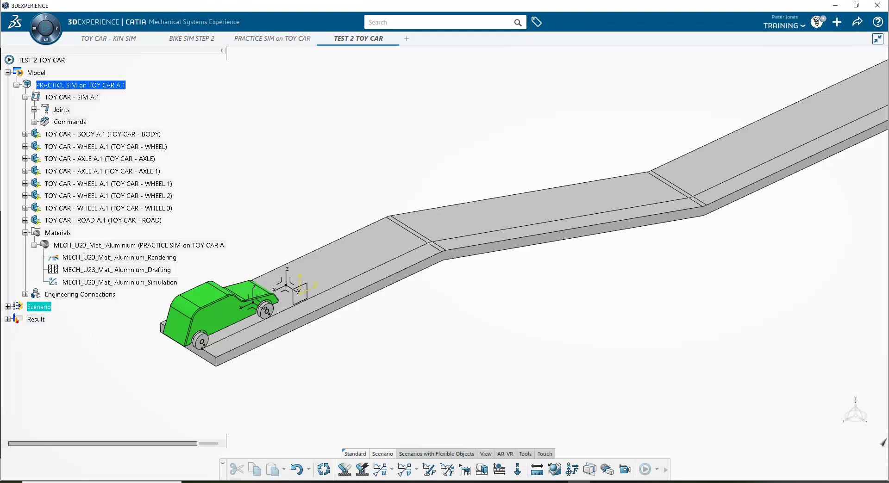
pyautogui.click(7, 307)
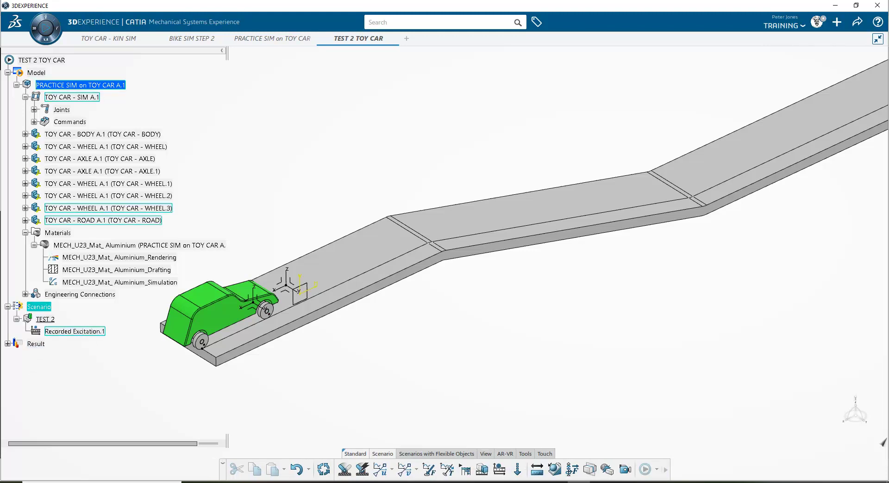
# Switch from the TEST 2 scenario to its results, play the car's animation, rewind it to the start and close the playback.
pyautogui.rightClick(52, 332)
pyautogui.click(79, 312)
pyautogui.rightClick(44, 320)
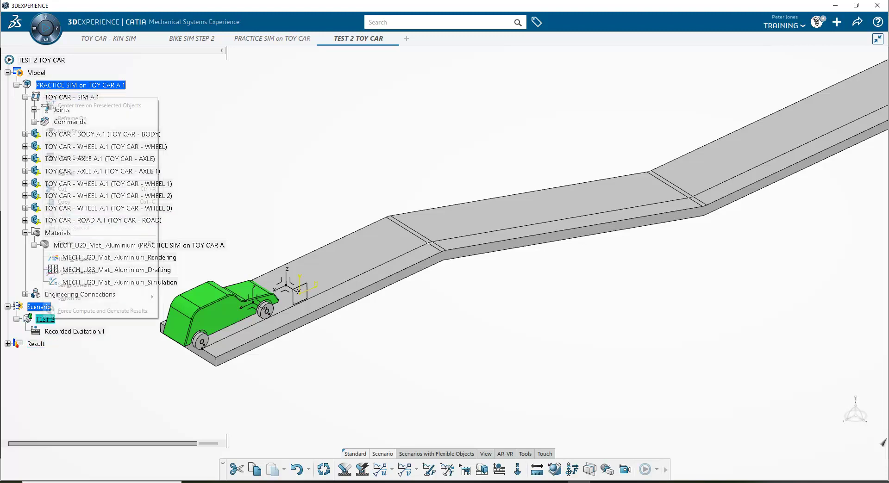
pyautogui.moveTo(93, 298)
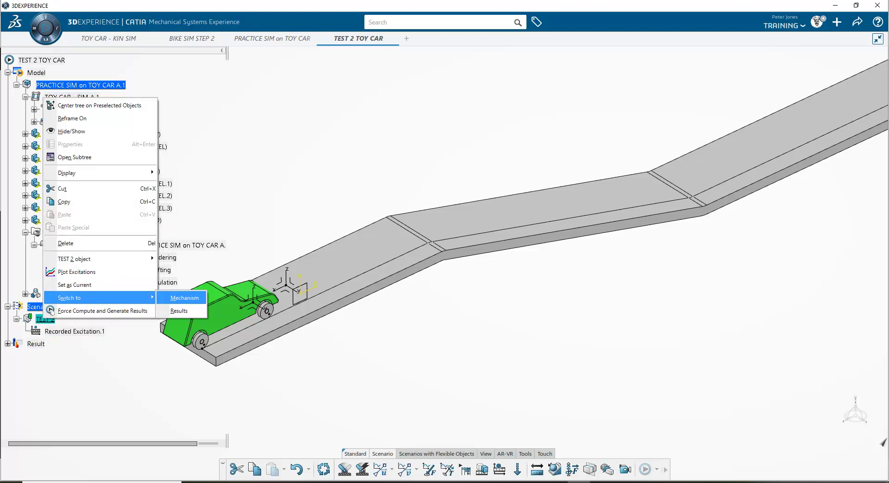
pyautogui.click(180, 311)
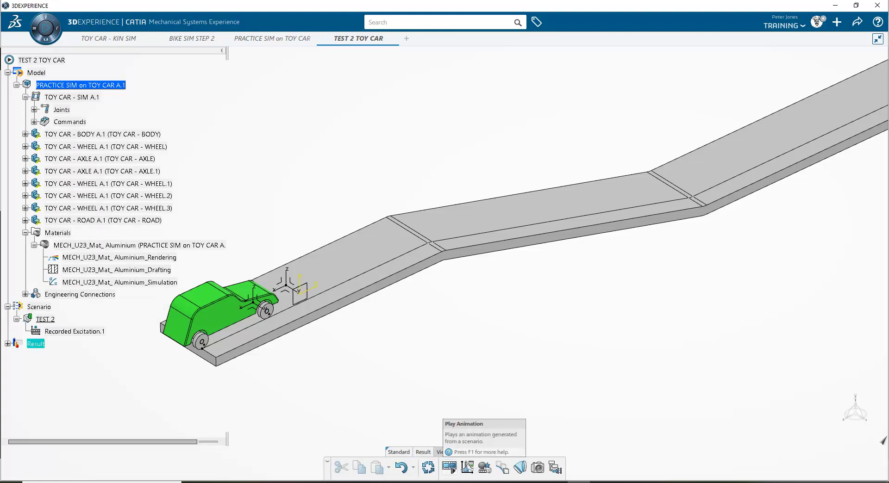
pyautogui.click(449, 468)
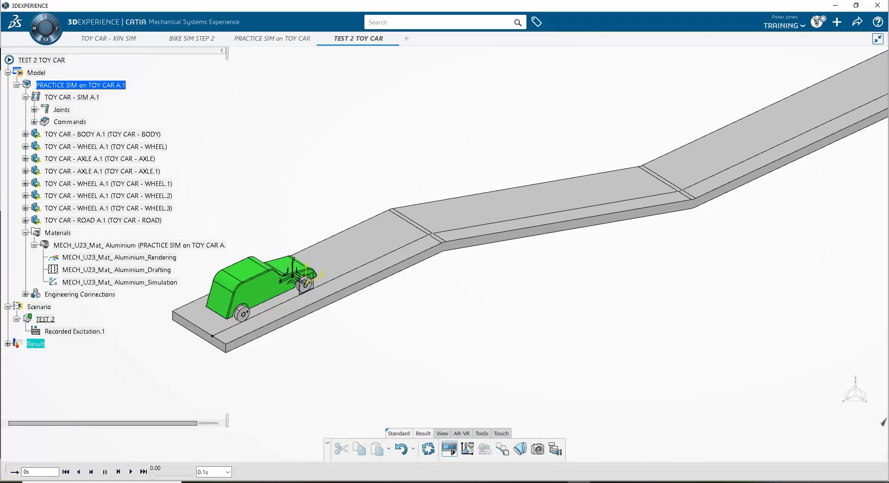
pyautogui.click(131, 472)
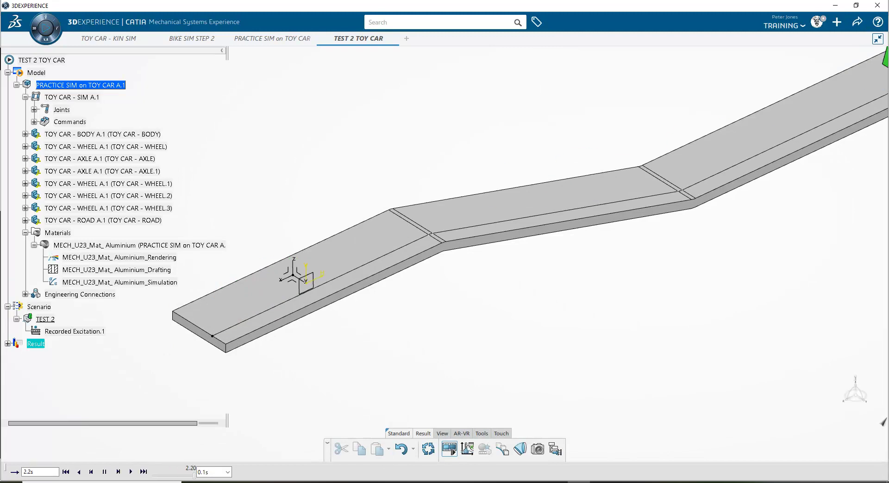
pyautogui.click(65, 472)
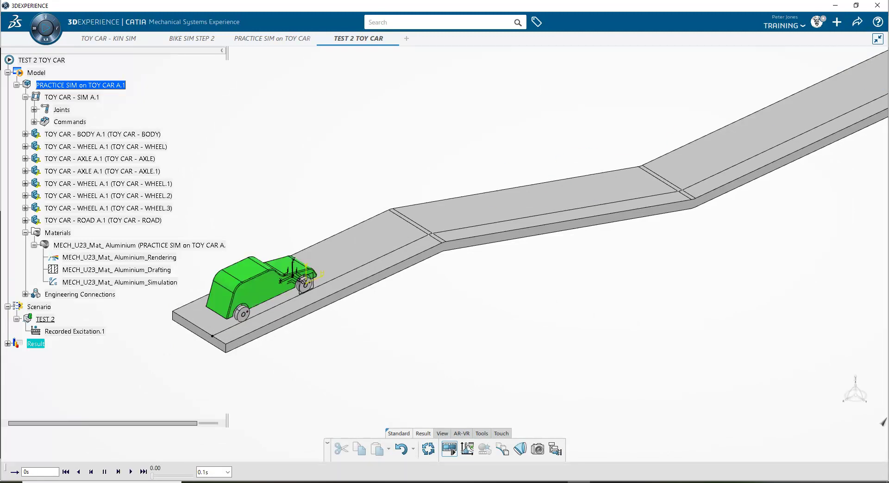
pyautogui.click(449, 449)
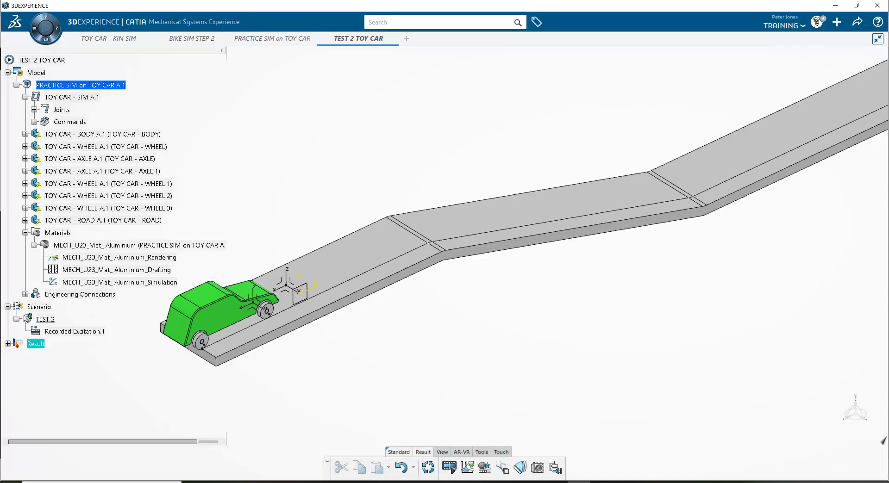
# Go from the results back to the mechanism through TEST 2, and make the Scenario section active for adding excitations.
pyautogui.rightClick(45, 319)
pyautogui.moveTo(97, 297)
pyautogui.click(187, 296)
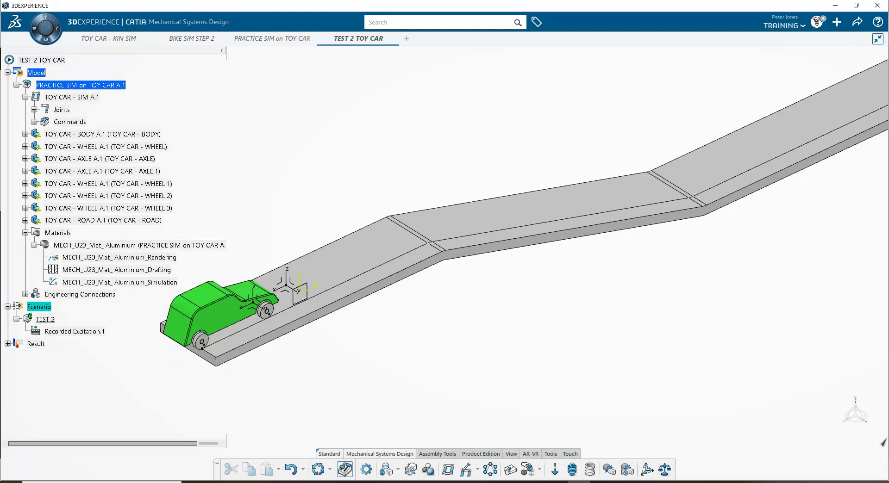
pyautogui.doubleClick(39, 307)
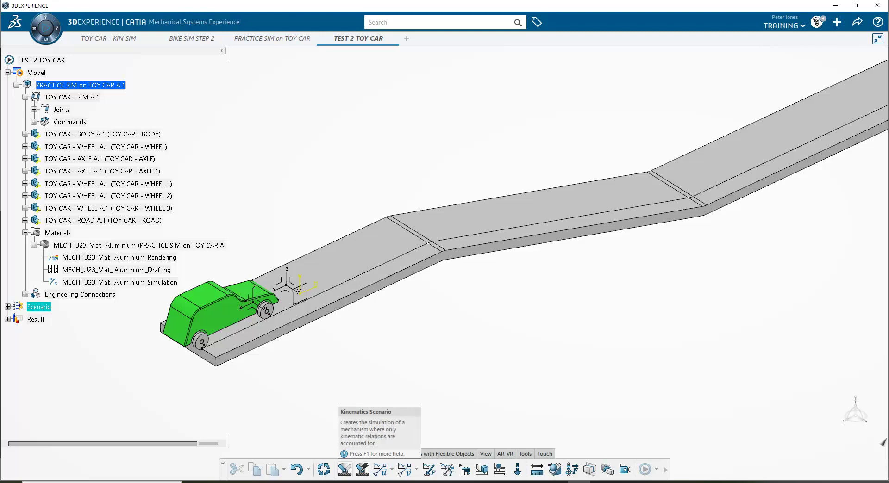
pyautogui.click(344, 469)
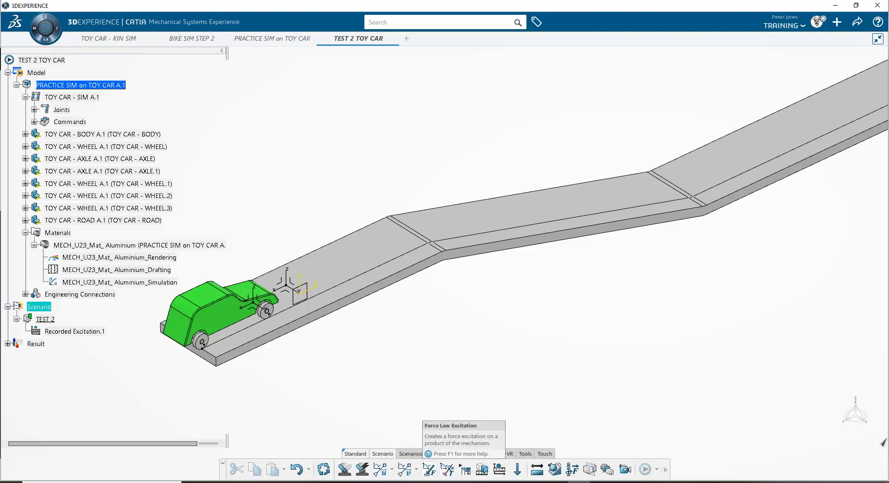
# Start a Force Law Excitation supported on TOY CAR - BODY and applied at the body's origin.
pyautogui.click(429, 470)
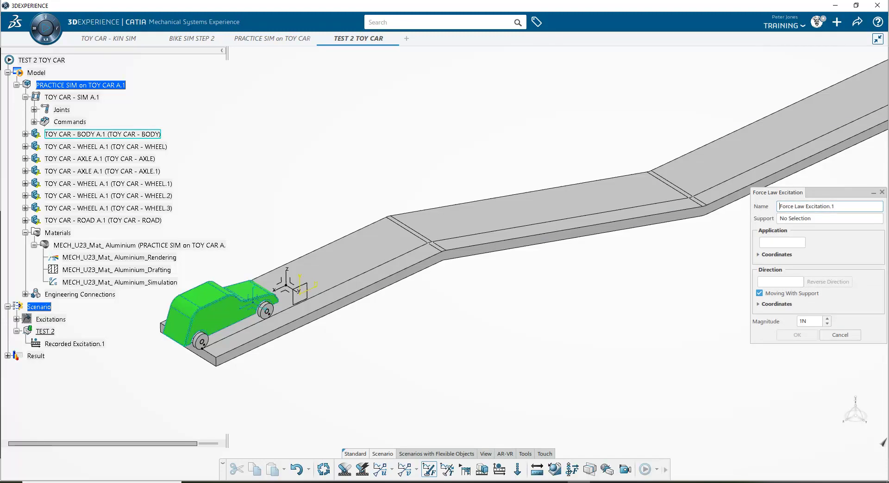
pyautogui.click(214, 310)
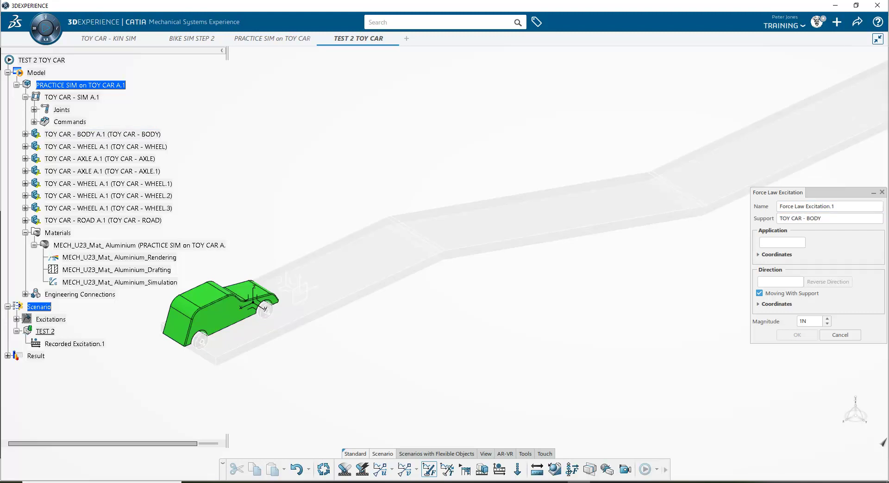
pyautogui.click(782, 242)
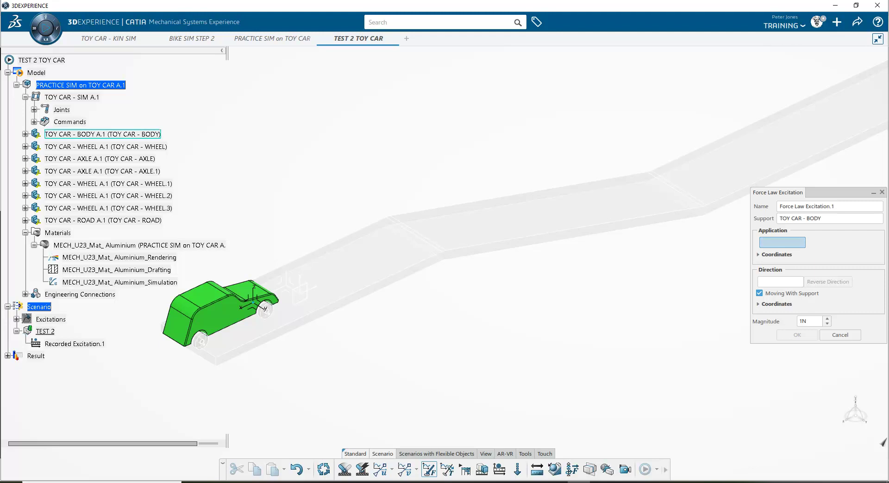
pyautogui.click(254, 304)
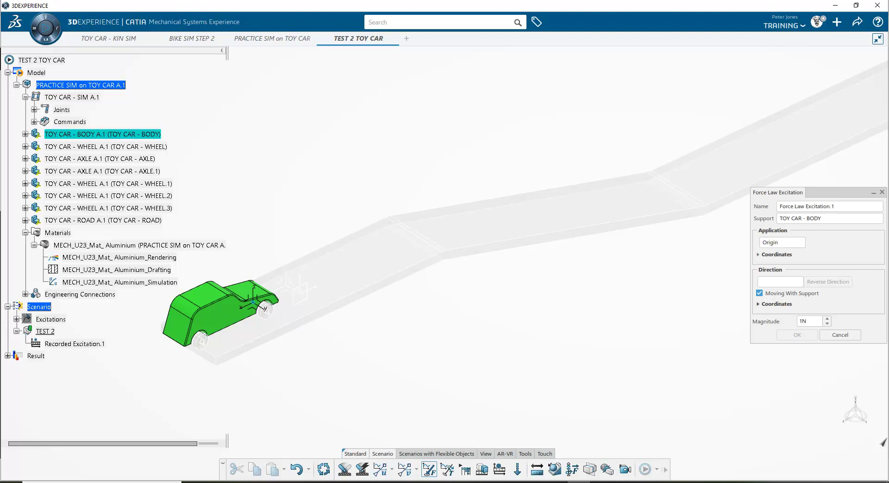
# Set the force magnitude to 8 N along the body's reversed X axis, pointing up the road, and accept the excitation.
pyautogui.click(759, 304)
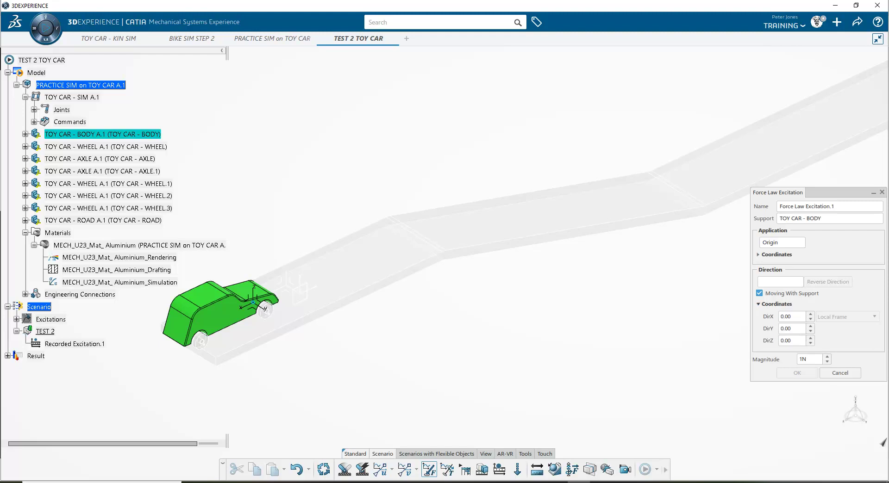
pyautogui.doubleClick(804, 359)
pyautogui.write('8')
pyautogui.press('Return')
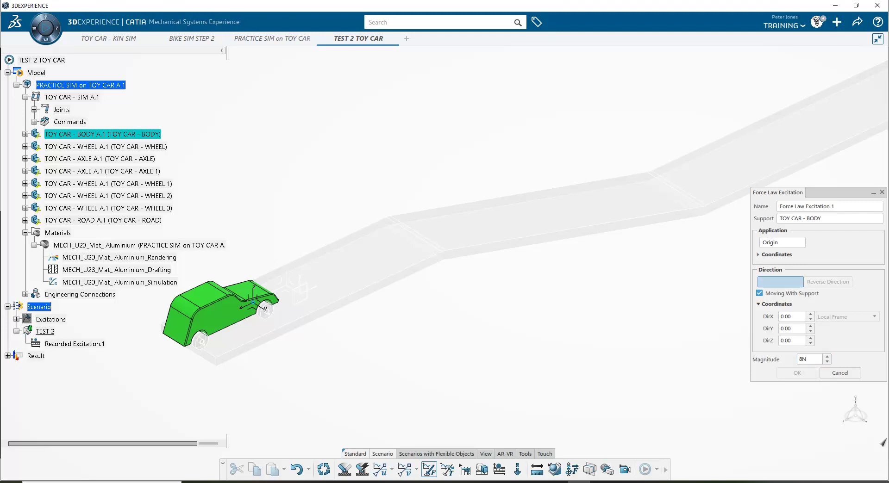
pyautogui.click(250, 304)
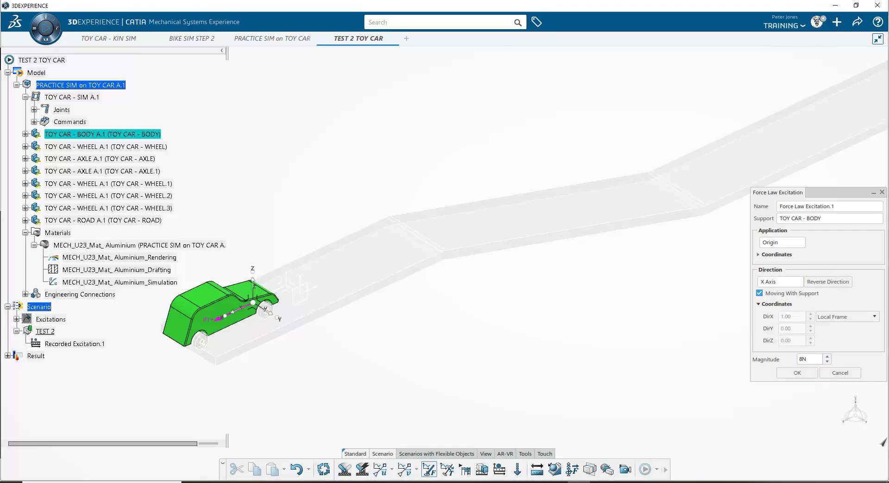
pyautogui.click(828, 282)
pyautogui.moveTo(371, 287); pyautogui.dragTo(447, 243, button='middle')
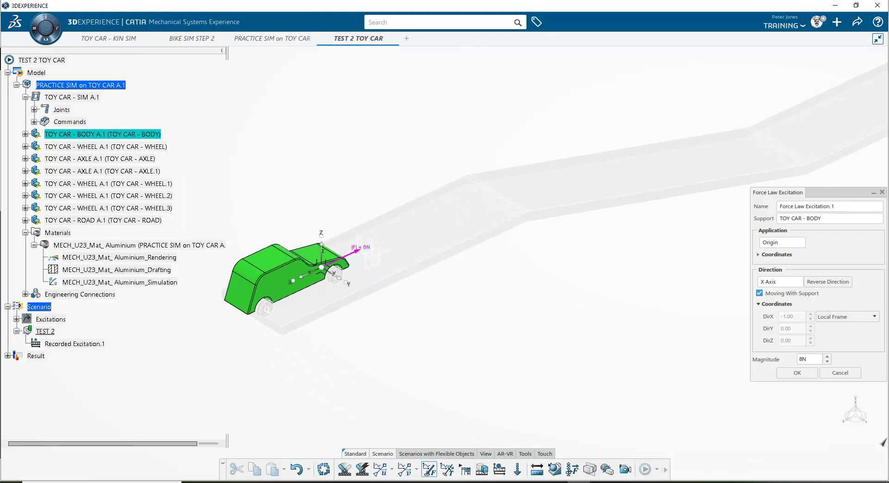
pyautogui.click(796, 372)
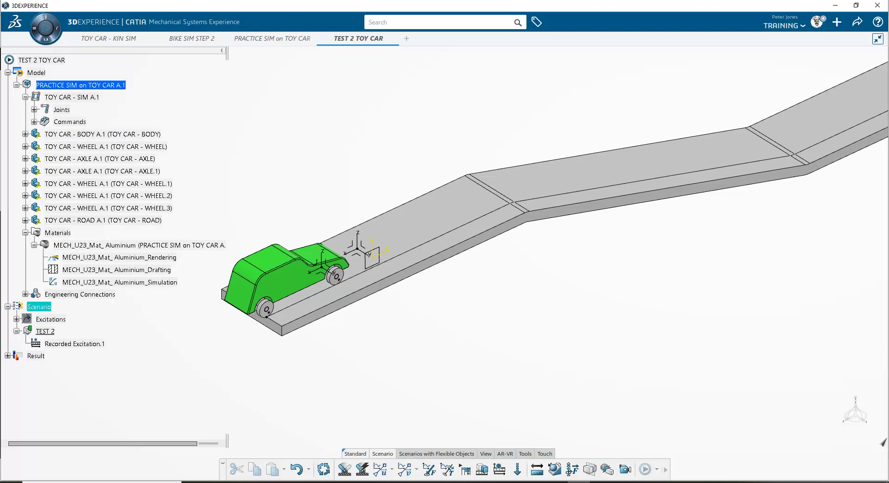
# Create a Dynamics Scenario for the TOY CAR - SIM mechanism and reference Force Law Excitation.1 in it.
pyautogui.moveTo(444, 278); pyautogui.dragTo(464, 261, button='middle')
pyautogui.click(16, 319)
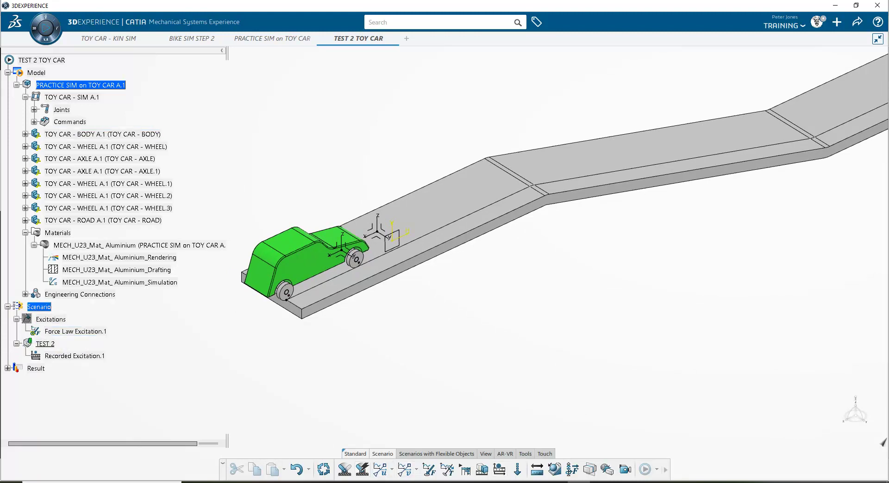
pyautogui.click(363, 469)
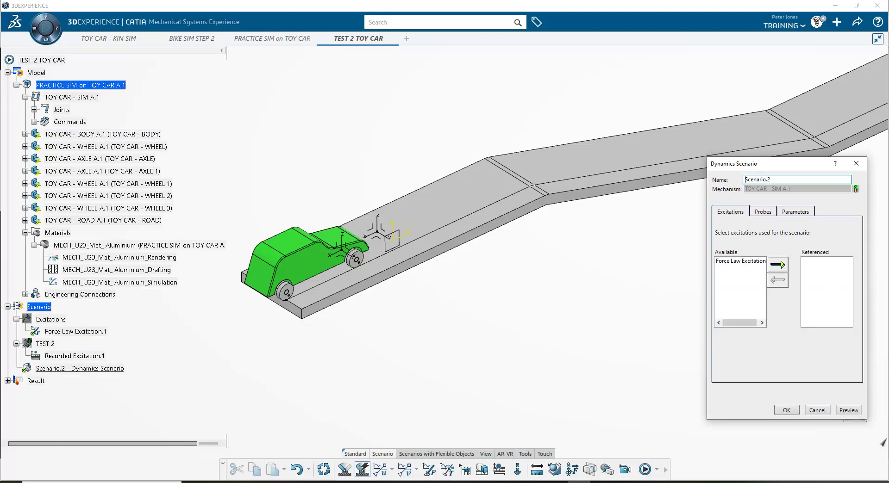
pyautogui.click(740, 261)
pyautogui.click(778, 265)
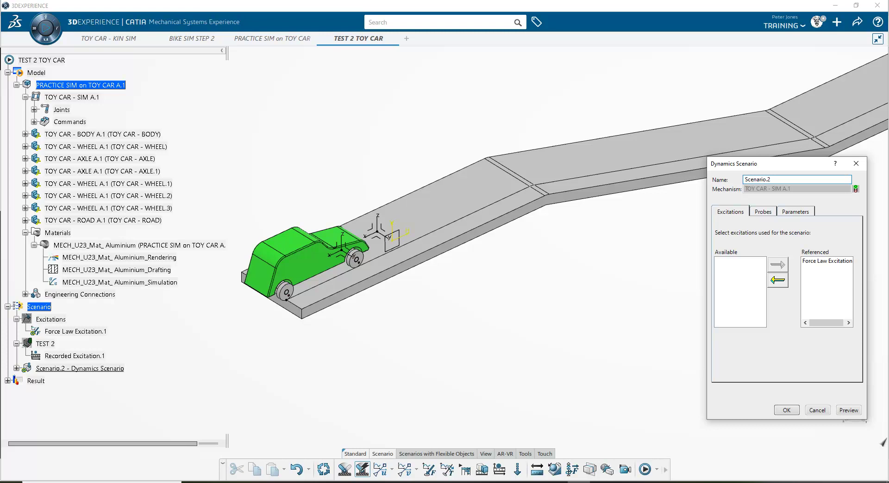
# Examine the dynamics scenario's simulation parameters and DASSL integrator tolerances, and cancel the tolerances dialog.
pyautogui.click(794, 212)
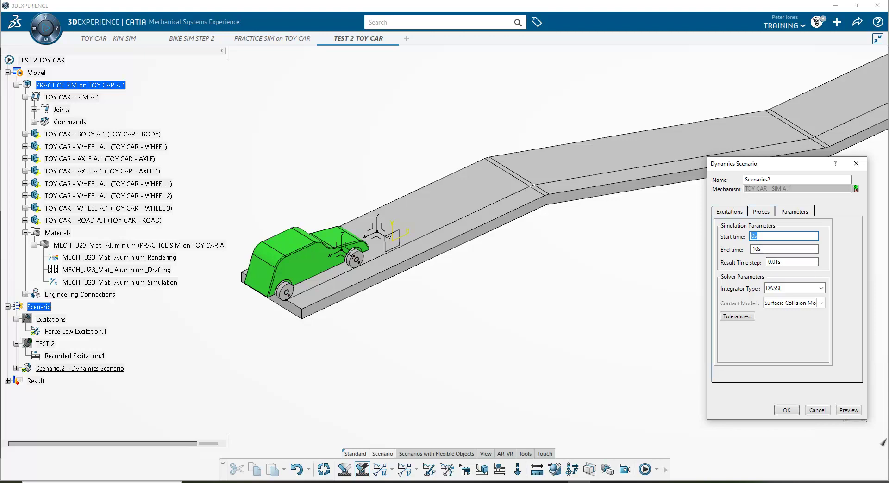
pyautogui.click(738, 317)
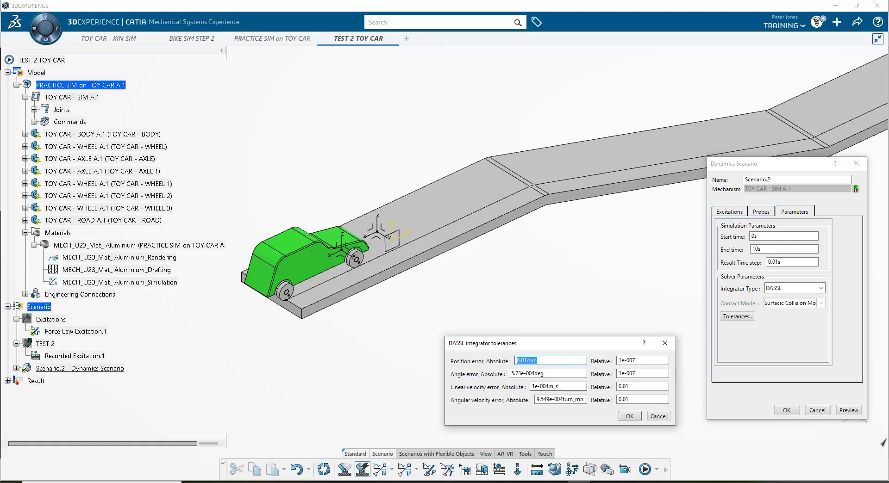
pyautogui.click(658, 417)
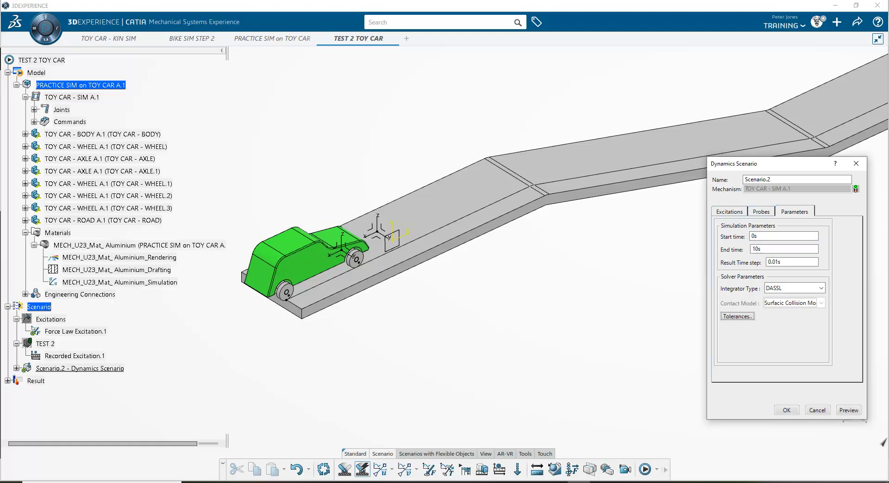
# Accept the Scenario.2 dynamics scenario and run its simulation to the 10 s end time.
pyautogui.click(787, 410)
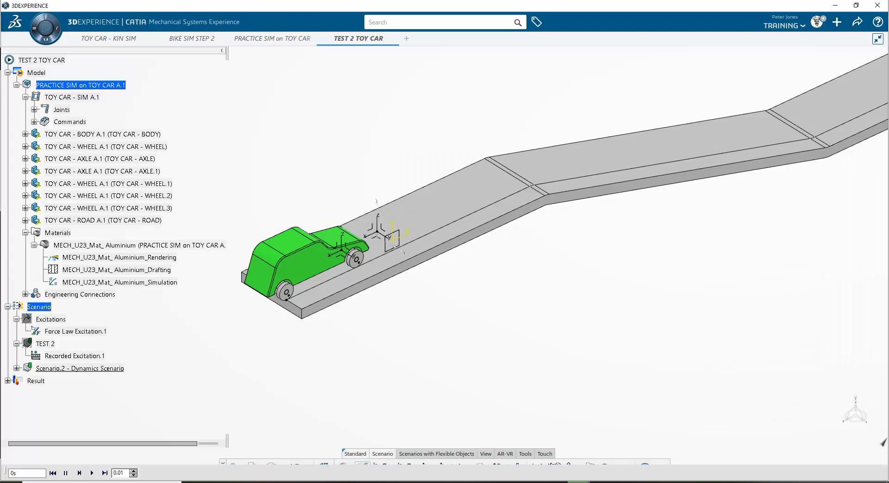
pyautogui.click(92, 473)
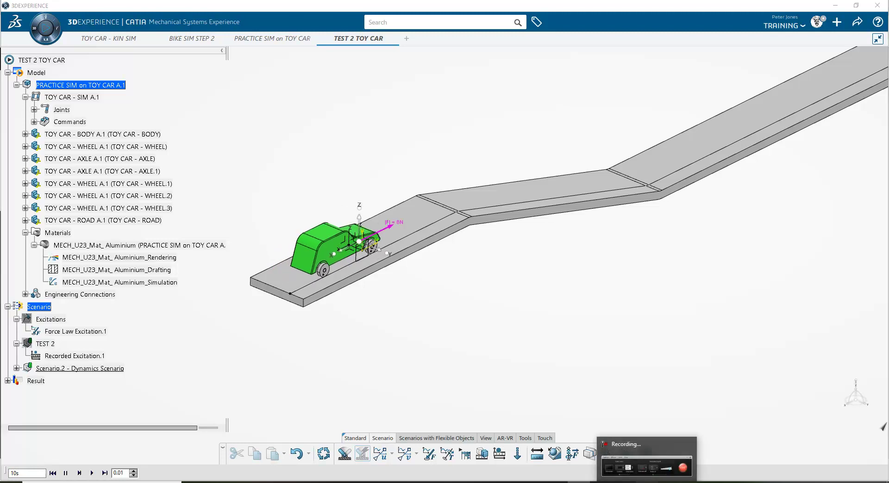
pyautogui.click(647, 466)
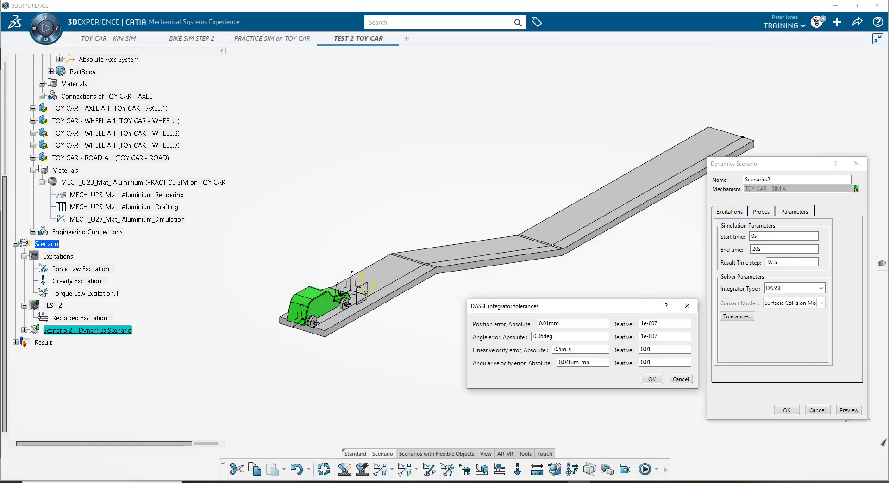
# Cancel the tolerances dialog and preview the Scenario.2 simulation over its full 20 s duration.
pyautogui.click(681, 380)
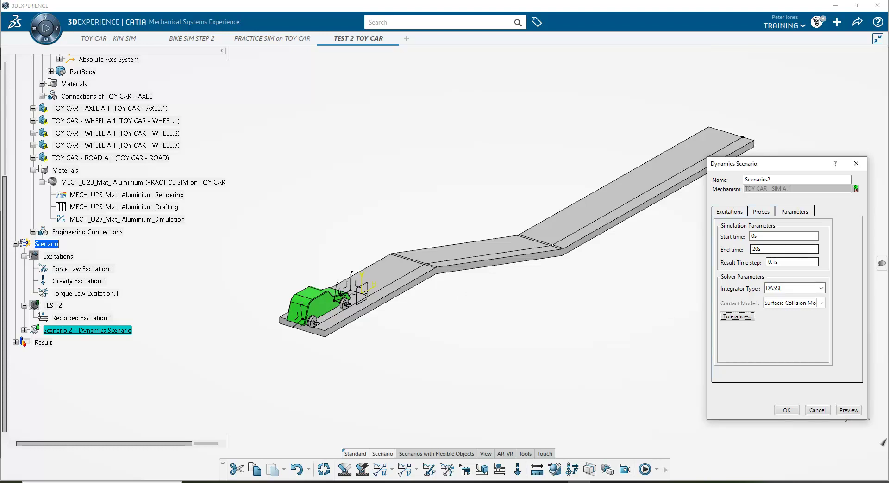
pyautogui.click(849, 411)
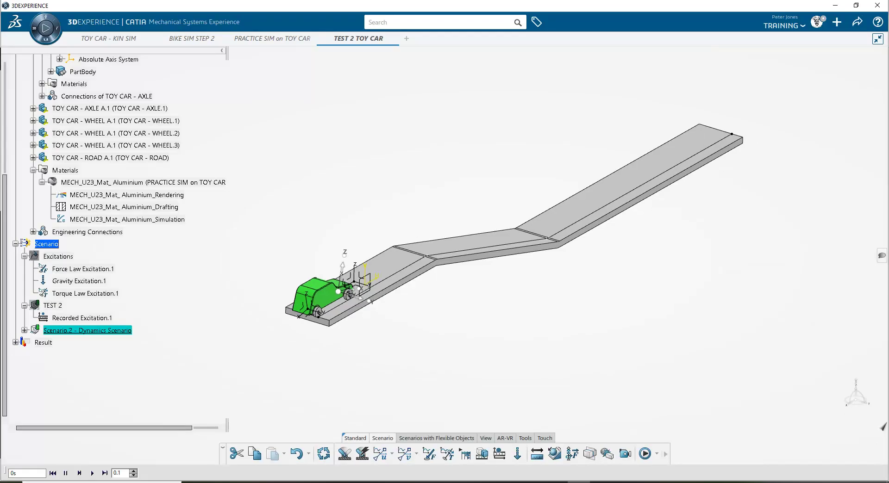
pyautogui.click(92, 474)
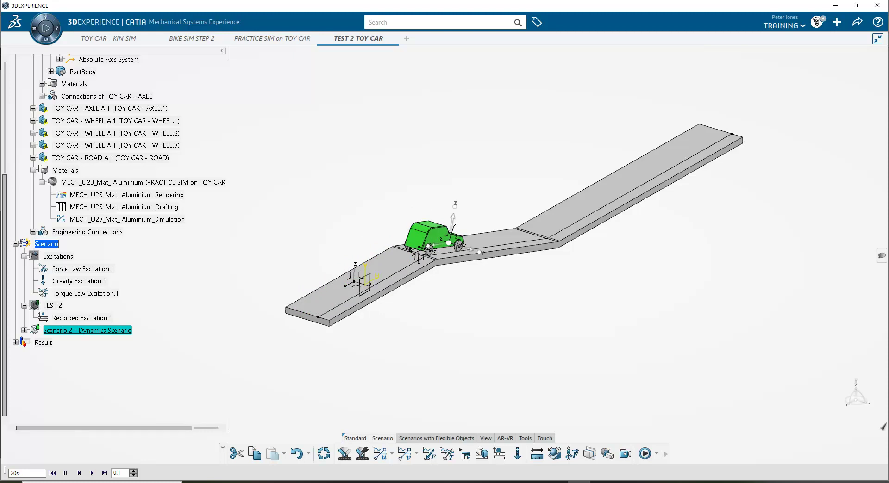
pyautogui.press('Escape')
# Set the dynamics scenario's end time to 50 s and preview the car's motion on the road.
pyautogui.doubleClick(756, 249)
pyautogui.write('50')
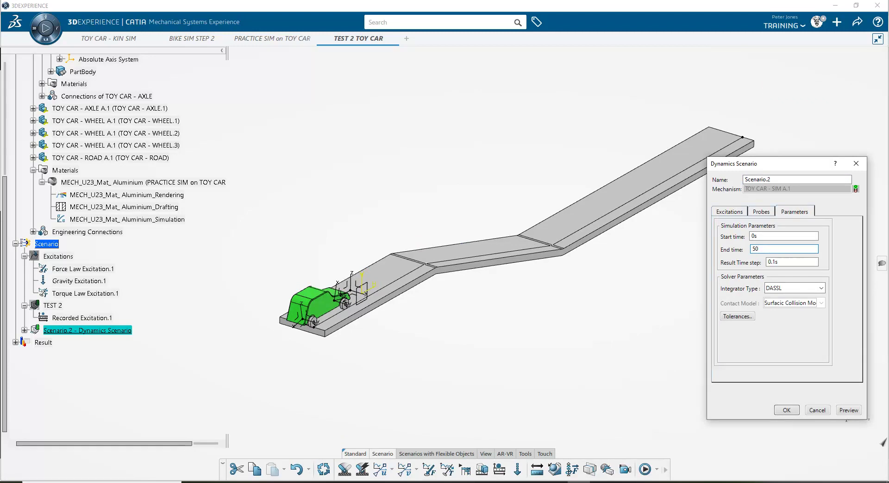
pyautogui.click(787, 411)
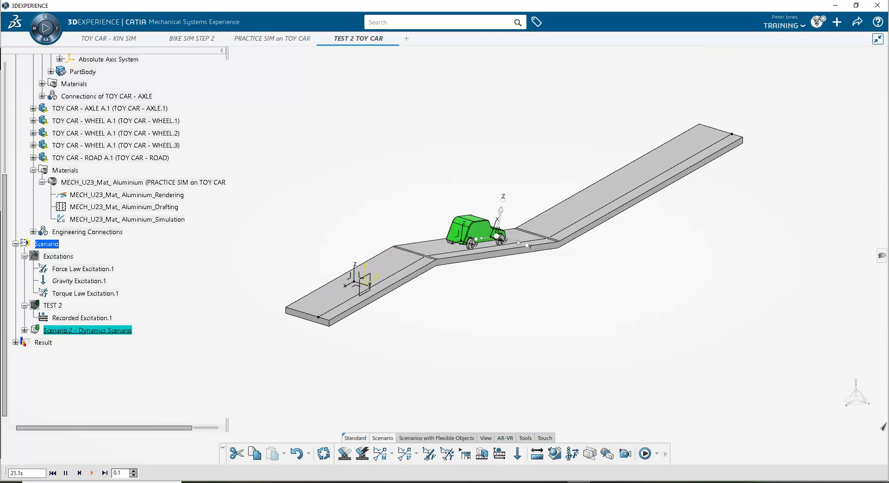
pyautogui.moveTo(445, 256); pyautogui.dragTo(456, 320, button='middle')
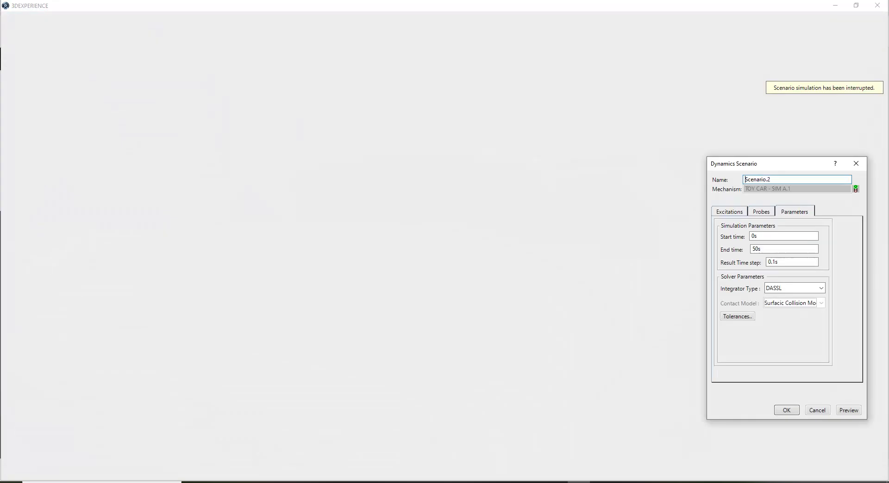
# Set the scenario's end time to 30 s, preview the simulation and close the preview.
pyautogui.doubleClick(768, 249)
pyautogui.write('30')
pyautogui.press('Return')
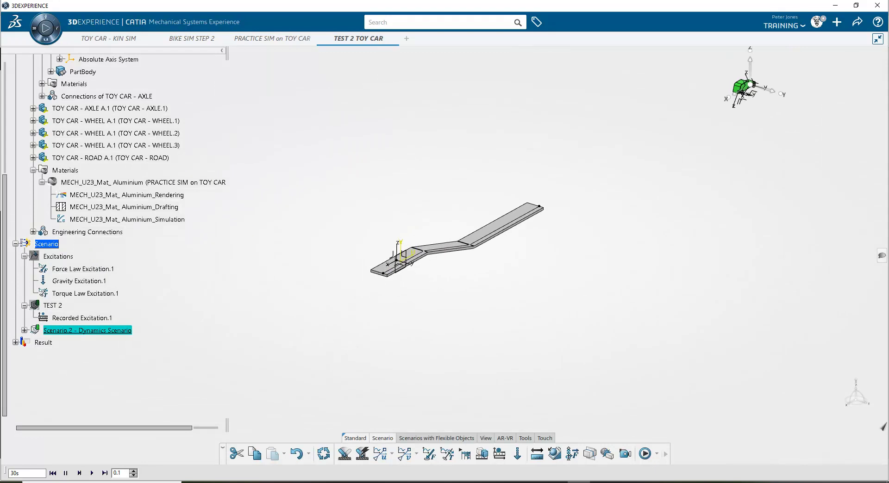
pyautogui.press('Escape')
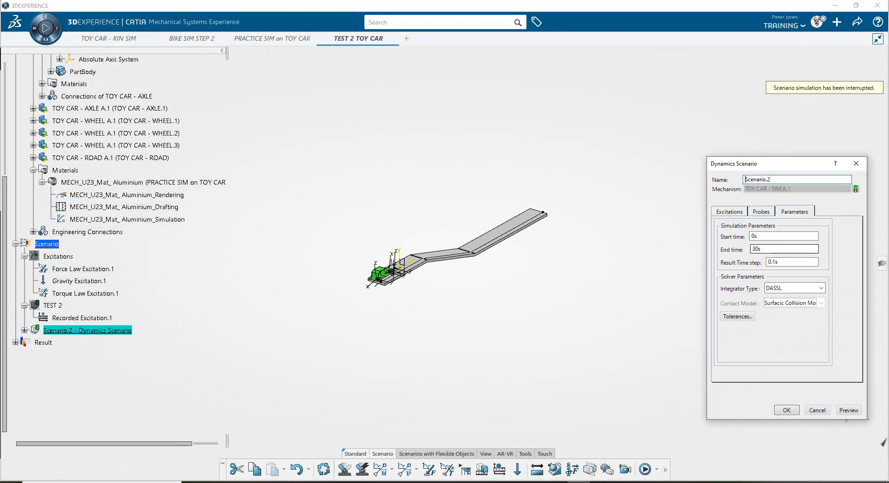
# Set the scenario's end time to 25 s, preview the car's movement along the road and close the preview.
pyautogui.doubleClick(758, 249)
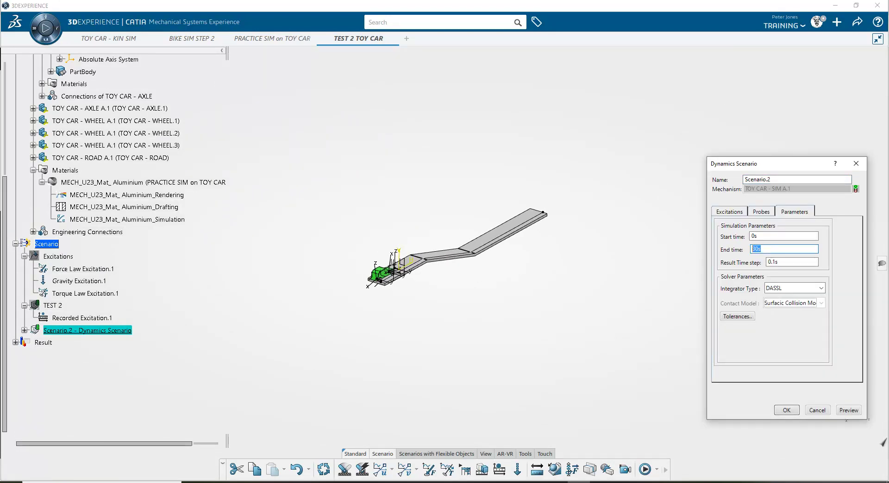
pyautogui.write('25s')
pyautogui.click(848, 410)
pyautogui.keyDown('ctrl'); pyautogui.moveTo(445, 278); pyautogui.dragTo(445, 211, button='middle'); pyautogui.keyUp('ctrl')
pyautogui.moveTo(445, 211); pyautogui.dragTo(469, 231, button='middle')
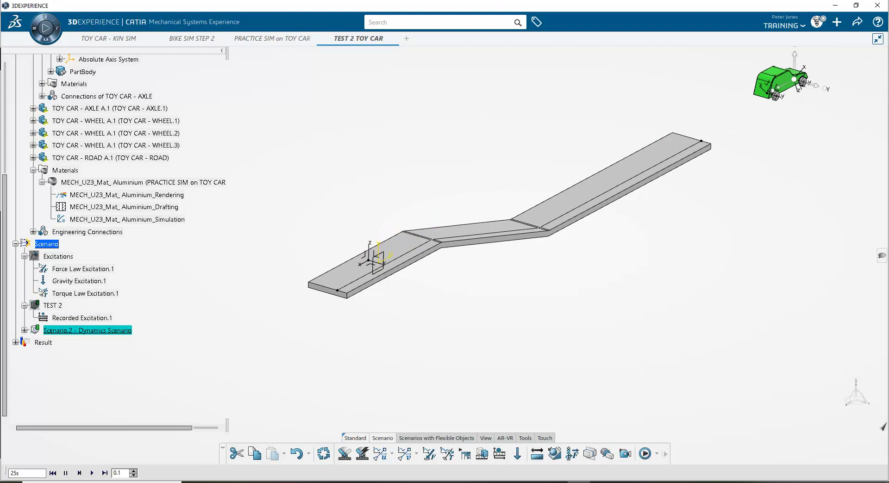
pyautogui.press('Escape')
# Try an end time of 22 s, settle on 23 s, preview the simulation and accept Scenario.2.
pyautogui.doubleClick(758, 249)
pyautogui.write('22s')
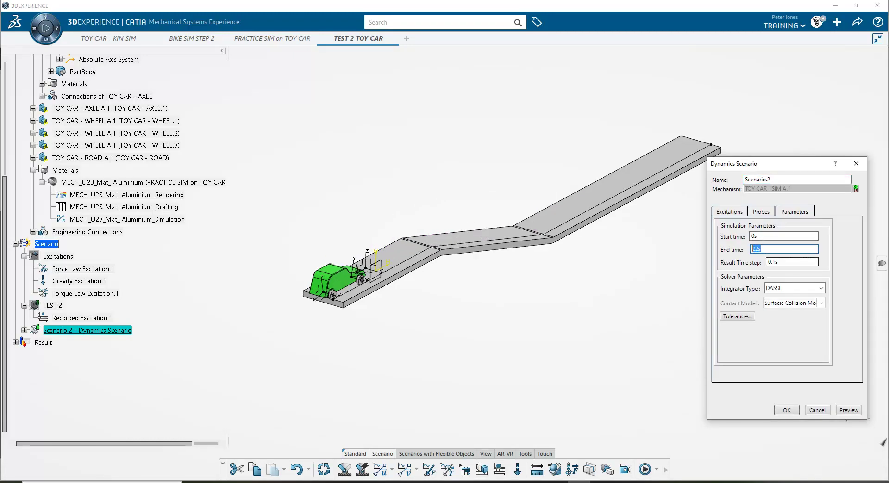
pyautogui.write('23')
pyautogui.click(849, 410)
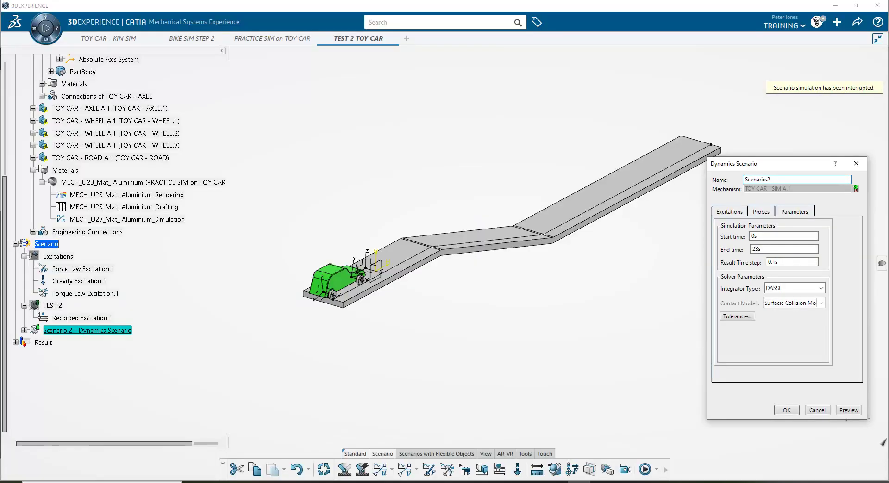
pyautogui.click(787, 411)
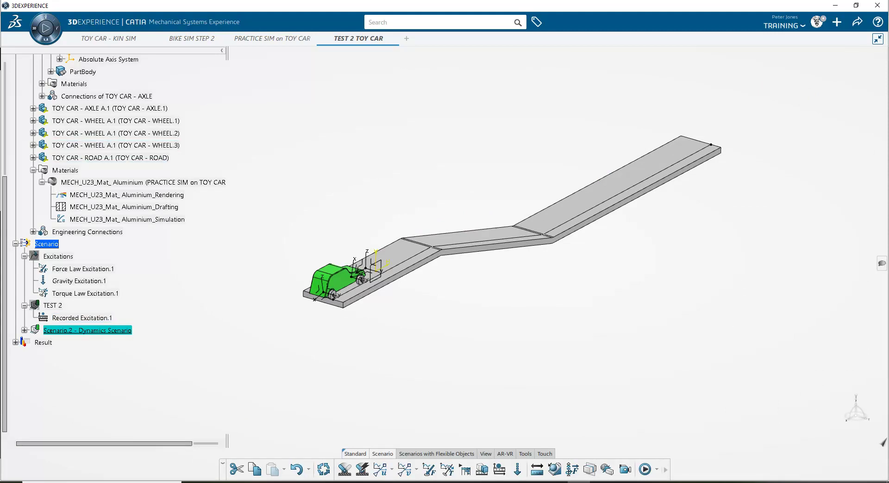
# Open Torque Law Excitation.1, check the torque direction on the axle by reversing it back and forth, and accept the excitation.
pyautogui.moveTo(296, 283); pyautogui.dragTo(340, 185, button='middle')
pyautogui.moveTo(341, 259); pyautogui.dragTo(419, 245, button='middle')
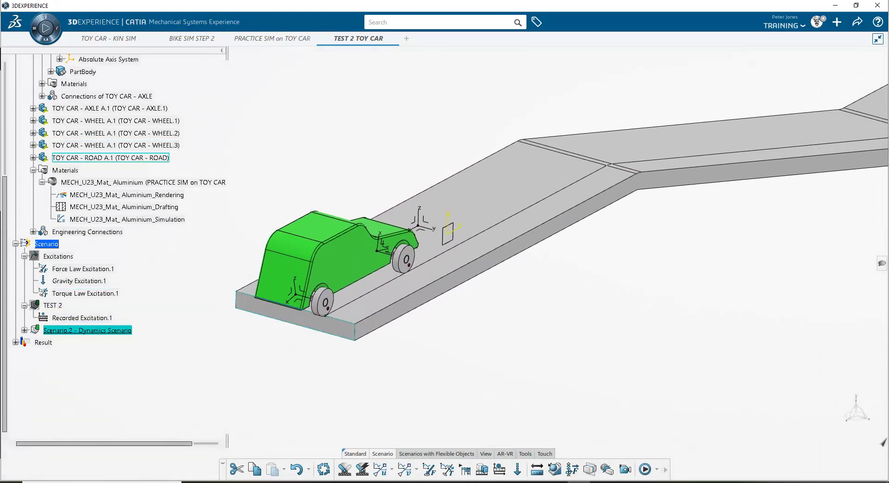
pyautogui.doubleClick(85, 294)
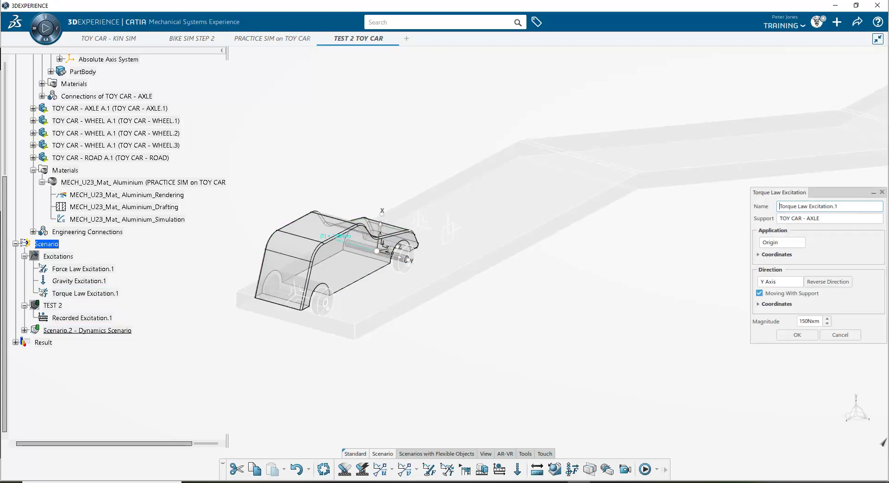
pyautogui.moveTo(278, 296); pyautogui.dragTo(278, 220, button='middle')
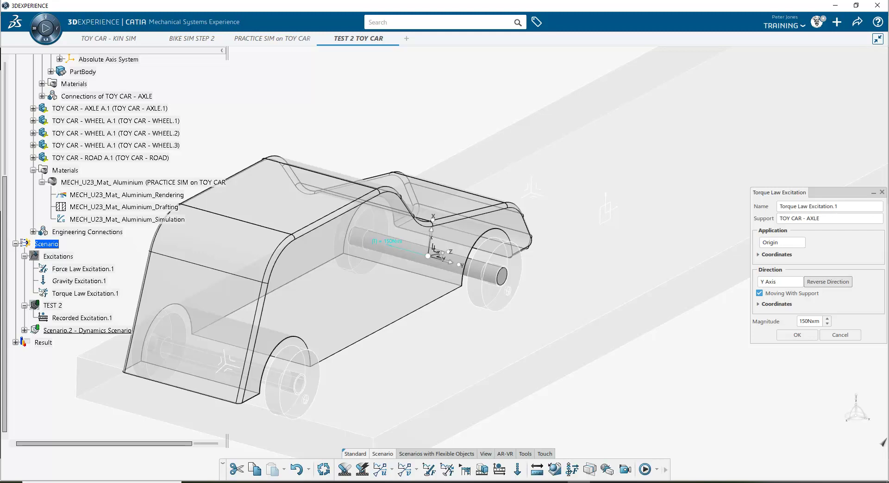
pyautogui.click(827, 282)
pyautogui.click(828, 282)
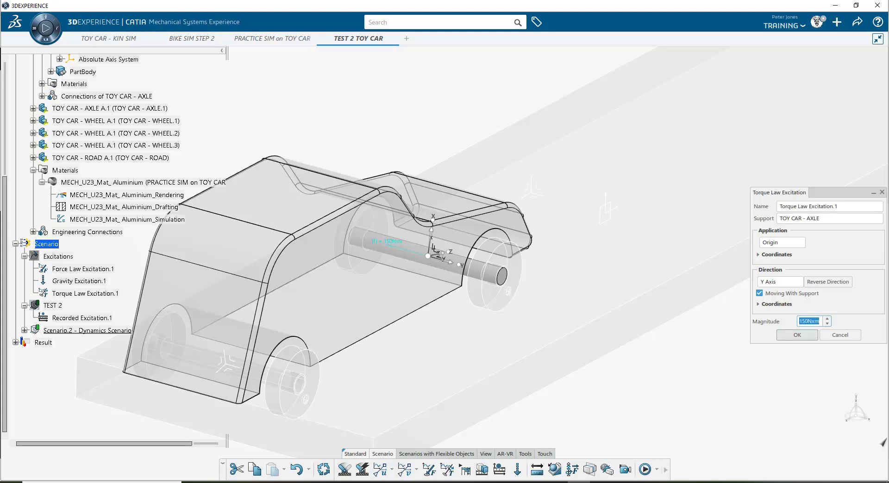
pyautogui.click(797, 335)
# Add Torque Law Excitation.1 to the excitations referenced by the Scenario.2 dynamics scenario.
pyautogui.moveTo(417, 306); pyautogui.dragTo(433, 335, button='middle')
pyautogui.doubleClick(88, 330)
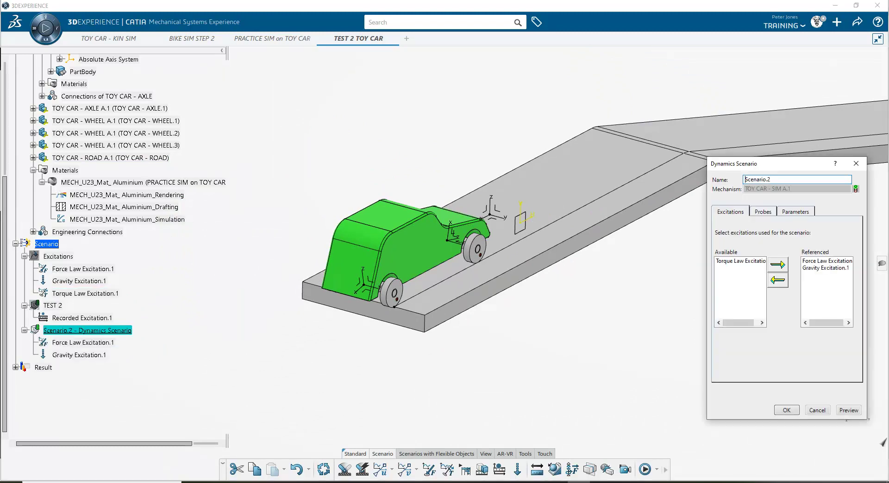
pyautogui.click(740, 261)
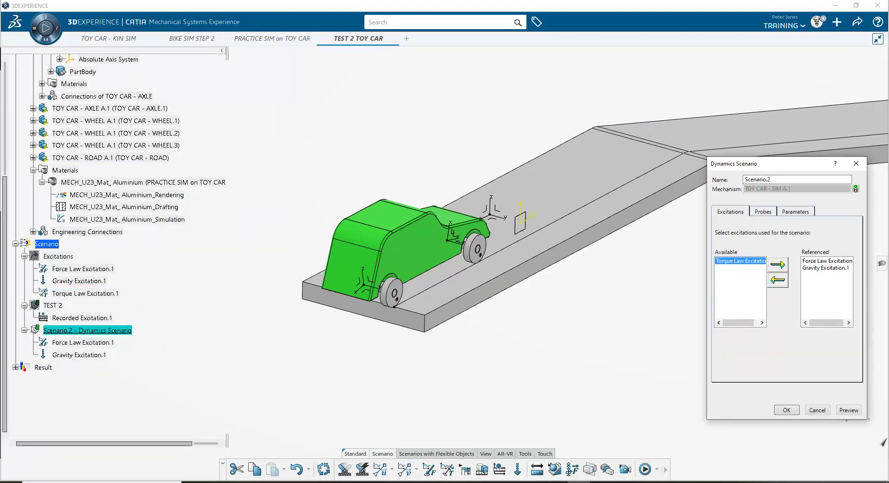
pyautogui.click(778, 265)
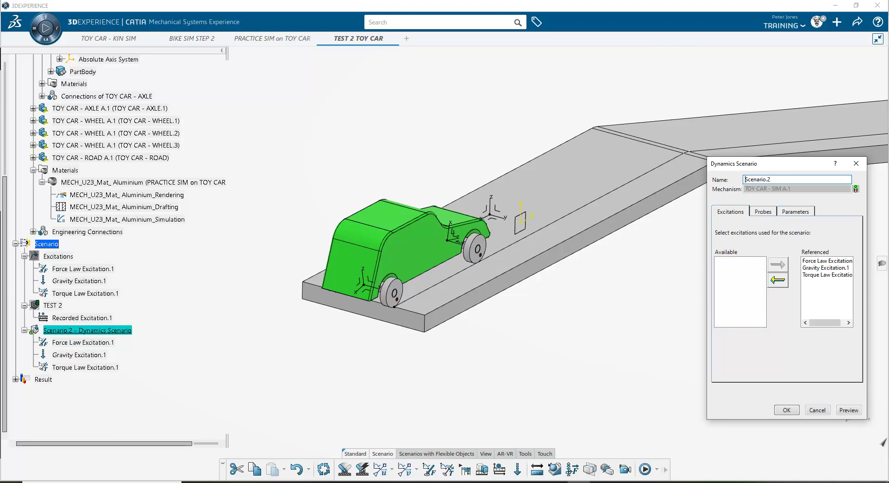
# Preview Scenario.2 with the added torque excitation up to 23 s, following the car's motion, and close the preview.
pyautogui.click(786, 410)
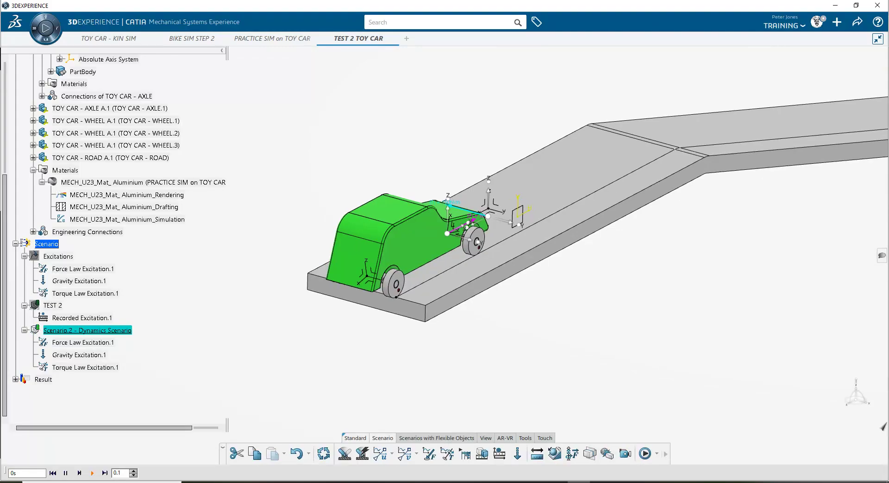
pyautogui.click(92, 473)
pyautogui.keyDown('ctrl'); pyautogui.moveTo(444, 232); pyautogui.dragTo(445, 315, button='middle'); pyautogui.keyUp('ctrl')
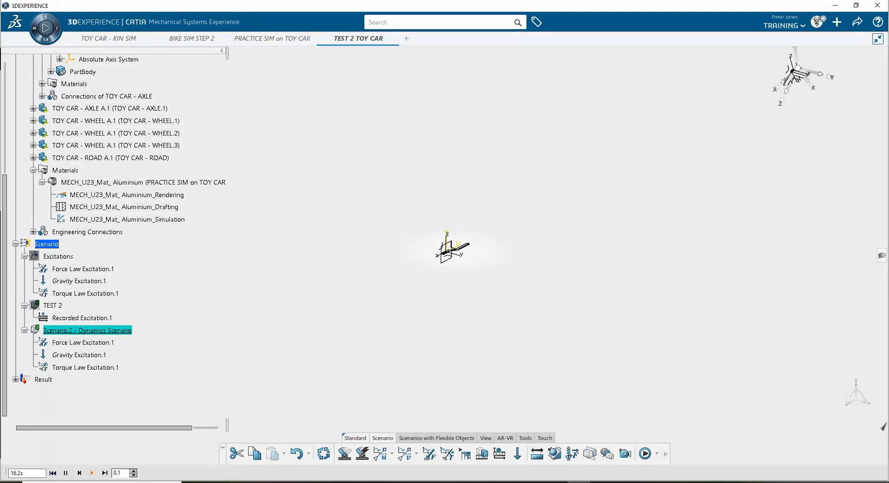
pyautogui.moveTo(445, 278)
pyautogui.mouseDown(button='middle')
pyautogui.moveTo(414, 219)
pyautogui.moveTo(414, 247)
pyautogui.moveTo(429, 241)
pyautogui.moveTo(428, 162)
pyautogui.moveTo(727, 79)
pyautogui.mouseUp(button='middle')
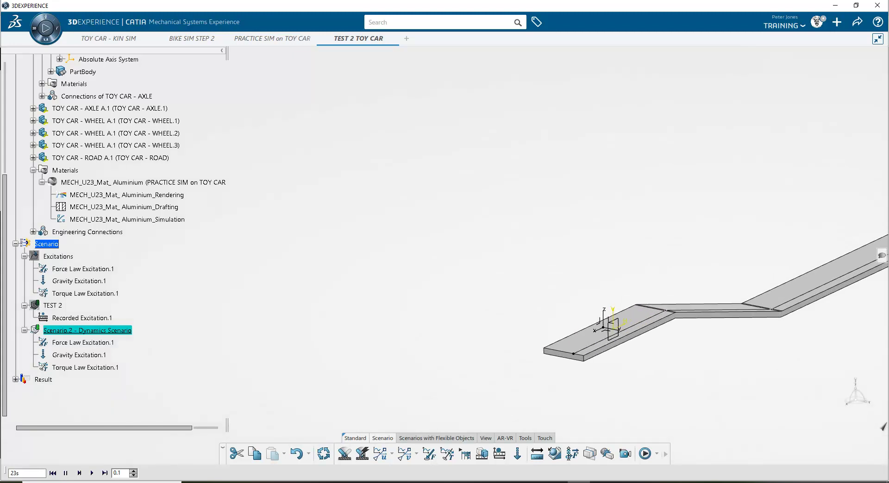
pyautogui.moveTo(444, 241); pyautogui.dragTo(413, 229, button='middle')
pyautogui.press('Escape')
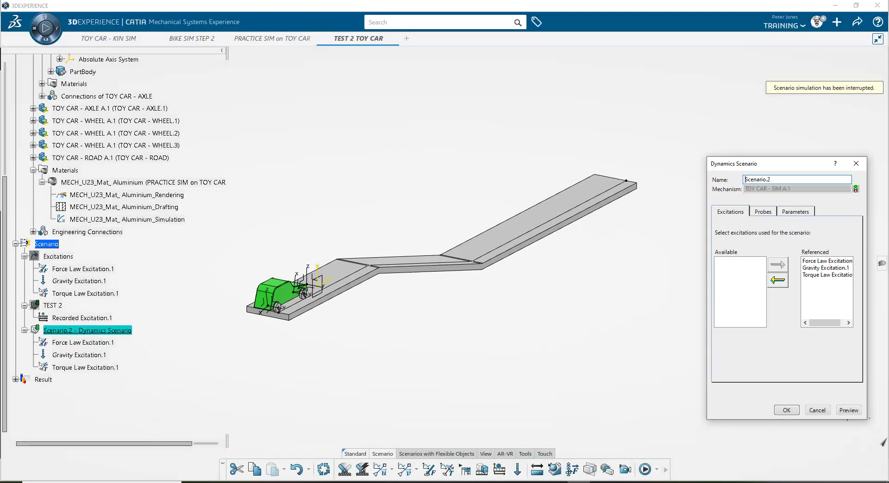
# Set the scenario's end time to 4 s and preview the simulation to its end.
pyautogui.click(795, 212)
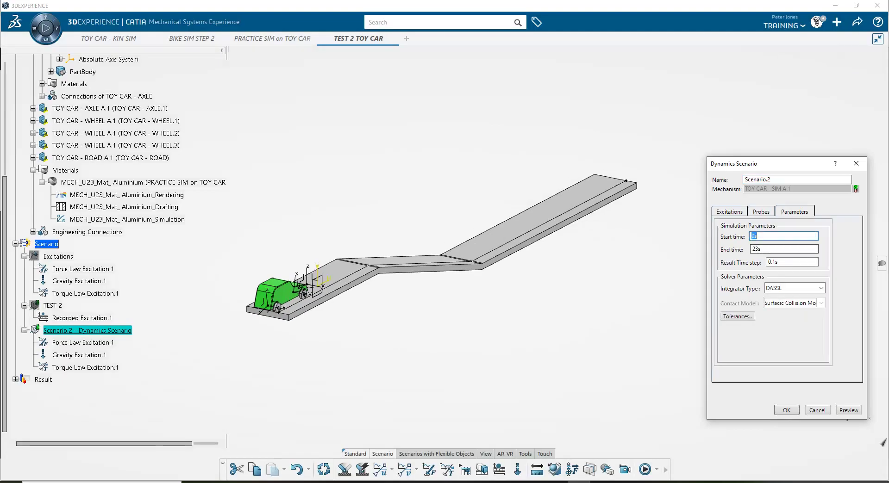
pyautogui.doubleClick(757, 249)
pyautogui.write('4')
pyautogui.click(849, 410)
pyautogui.click(105, 474)
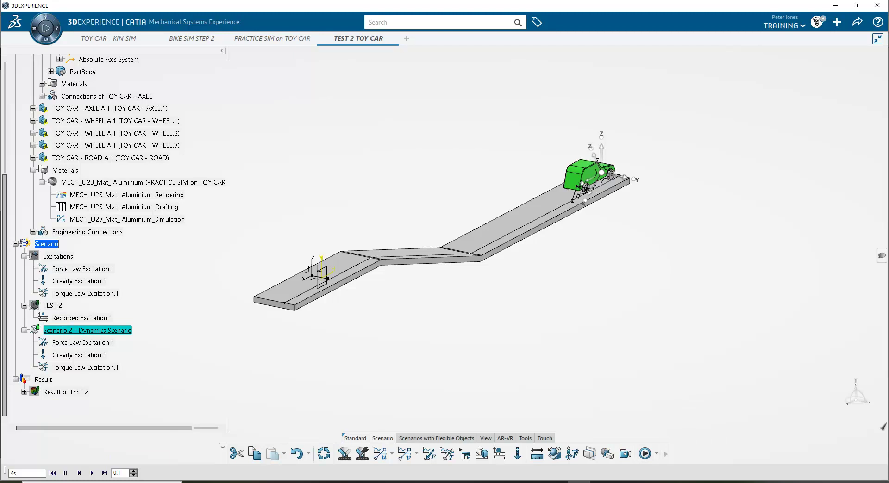
# Rename the Scenario.2 dynamics scenario as TEST 3 FORCES and accept it.
pyautogui.doubleClick(69, 331)
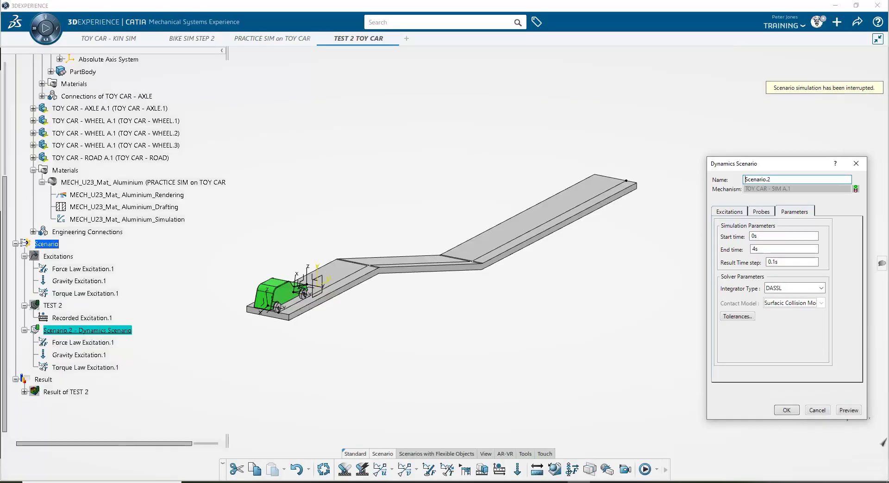
pyautogui.write('TEST 3')
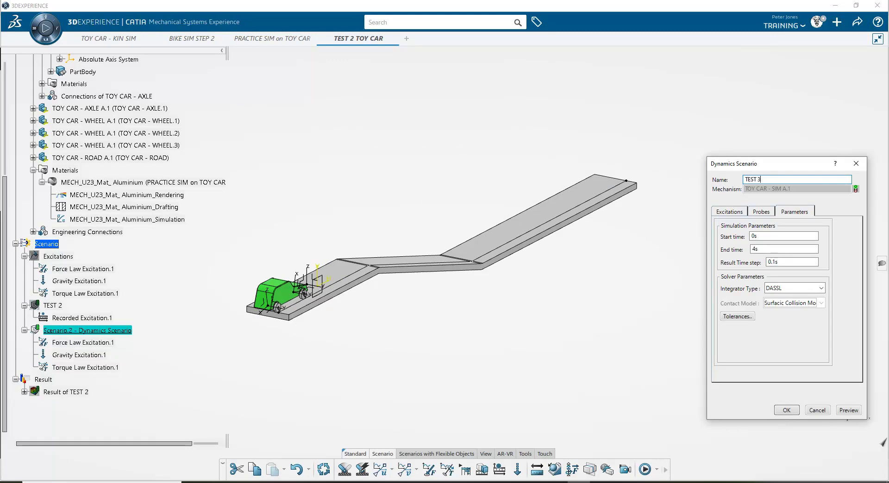
pyautogui.write(' FORCES')
pyautogui.press('Return')
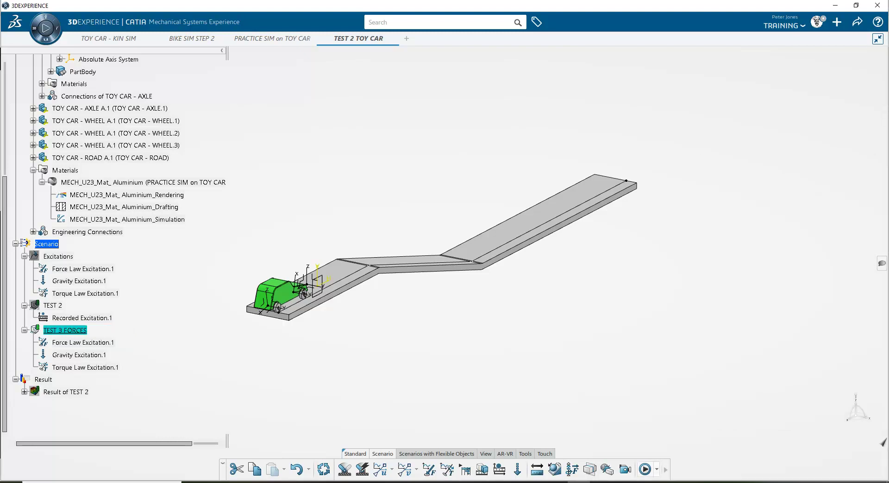
# Simulate the TEST 3 FORCES scenario and examine the plot of its result curves.
pyautogui.click(645, 470)
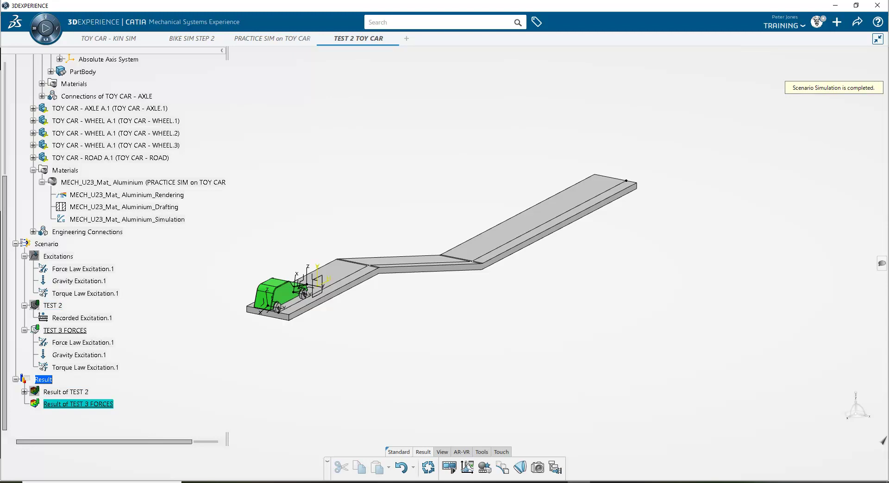
pyautogui.click(466, 468)
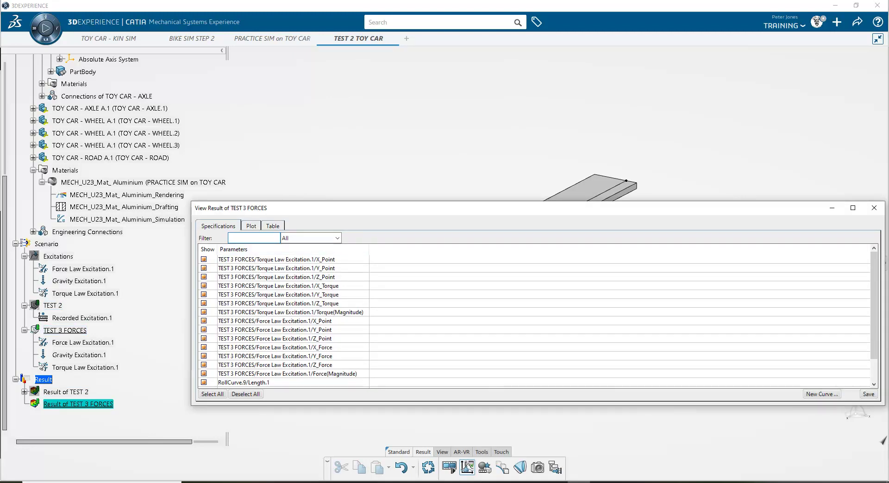
pyautogui.click(251, 225)
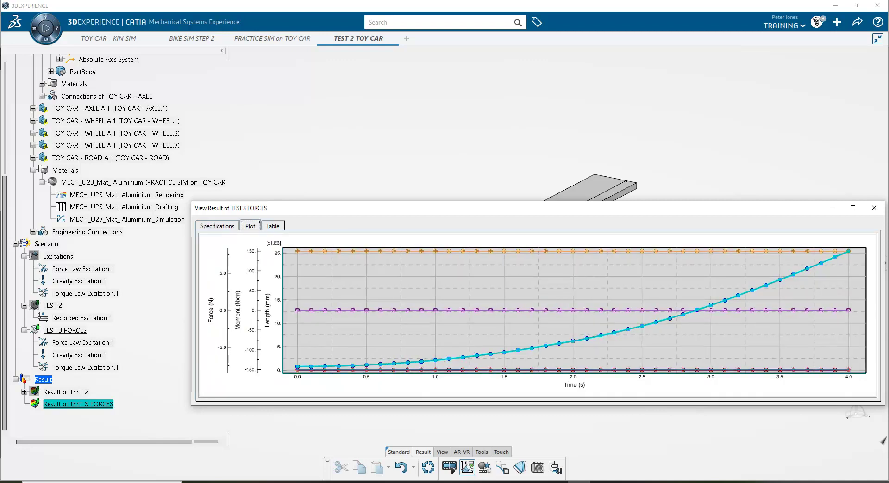
pyautogui.moveTo(517, 350)
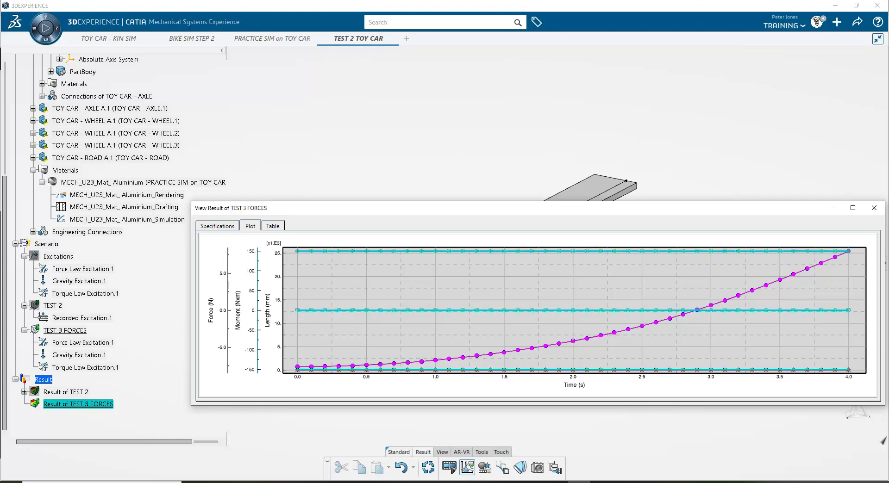
# Limit the TEST 3 FORCES results to RollCurve.9/Length.1, examine its plot, and close the results window.
pyautogui.click(217, 226)
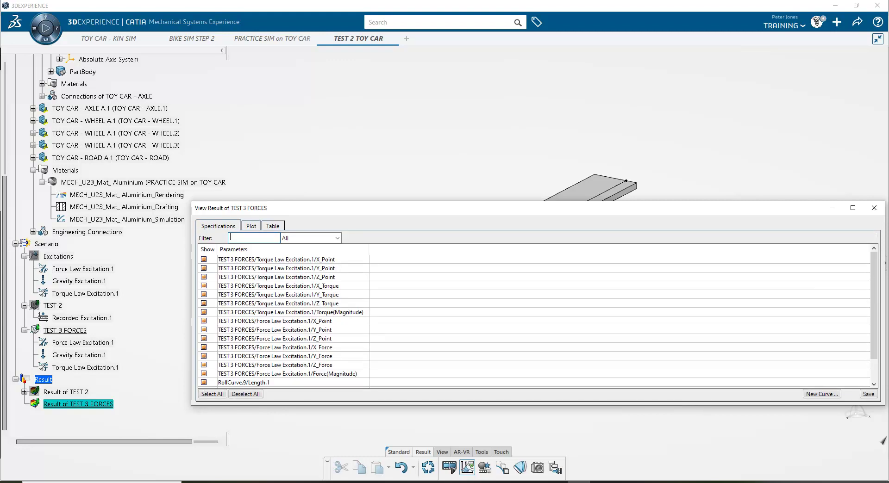
pyautogui.click(245, 394)
pyautogui.scroll(-1, 533, 319)
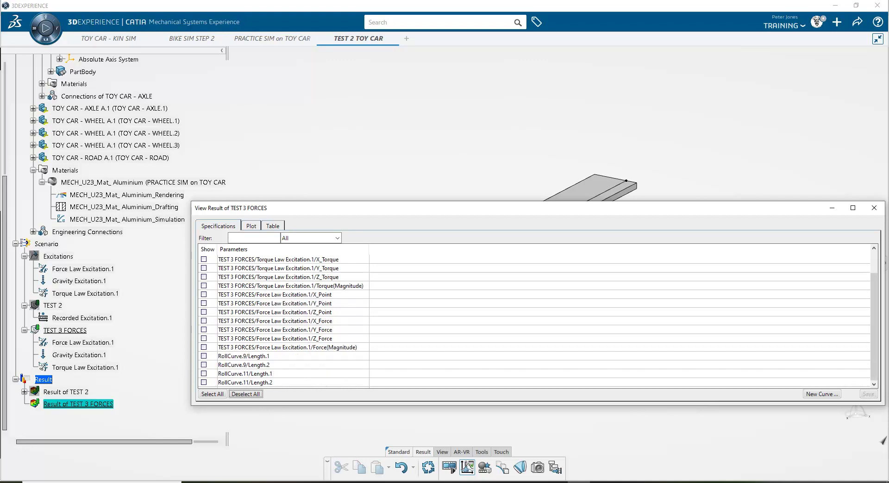
pyautogui.click(203, 356)
pyautogui.click(251, 226)
pyautogui.moveTo(318, 353)
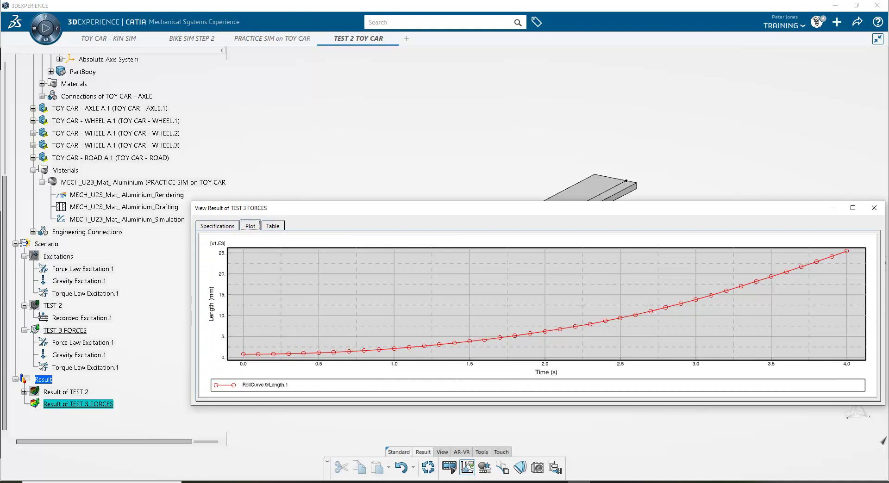
pyautogui.click(217, 226)
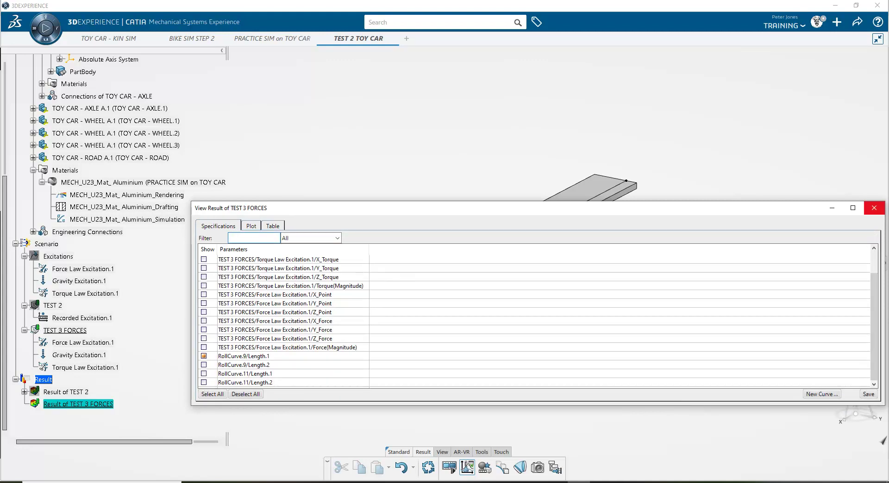
pyautogui.click(875, 208)
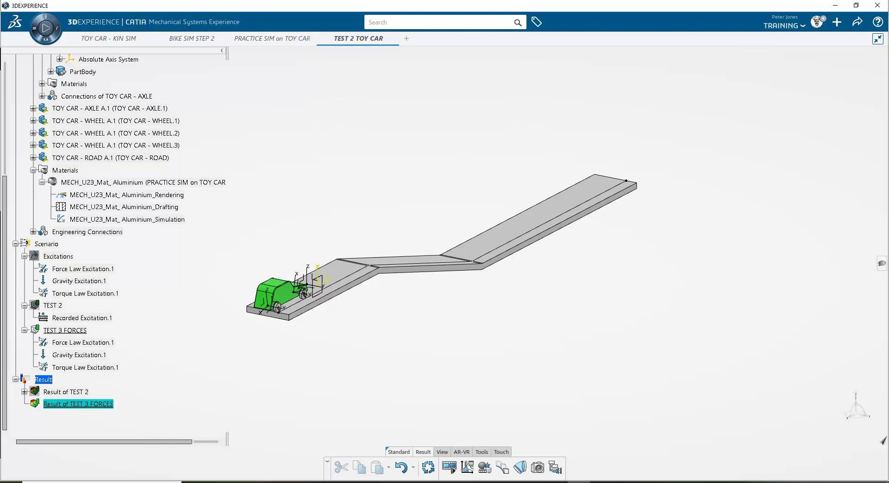
# Return from the results to the Scenario section and create a first Position, Speed and Acceleration probe for TEST 3 FORCES.
pyautogui.rightClick(82, 404)
pyautogui.moveTo(139, 369)
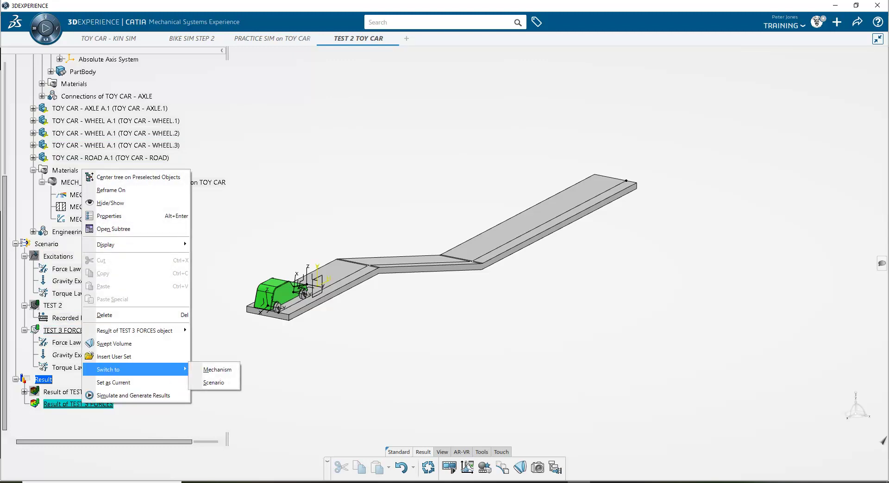
pyautogui.click(217, 369)
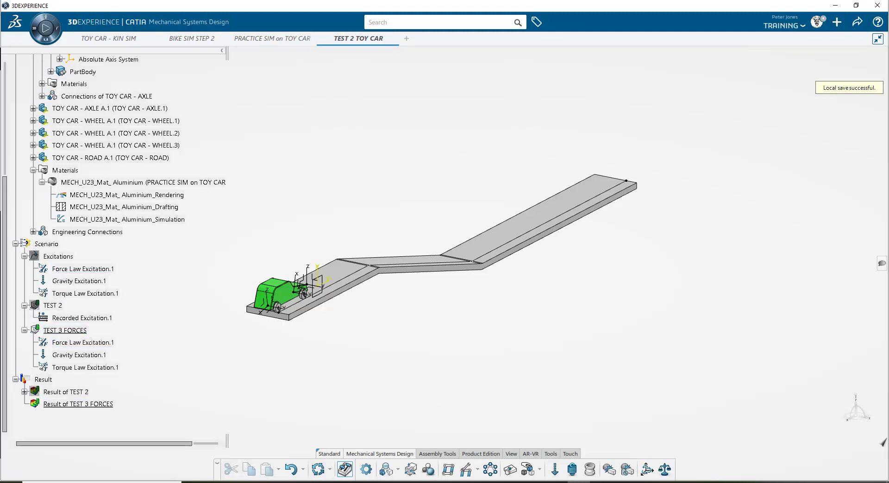
pyautogui.click(47, 244)
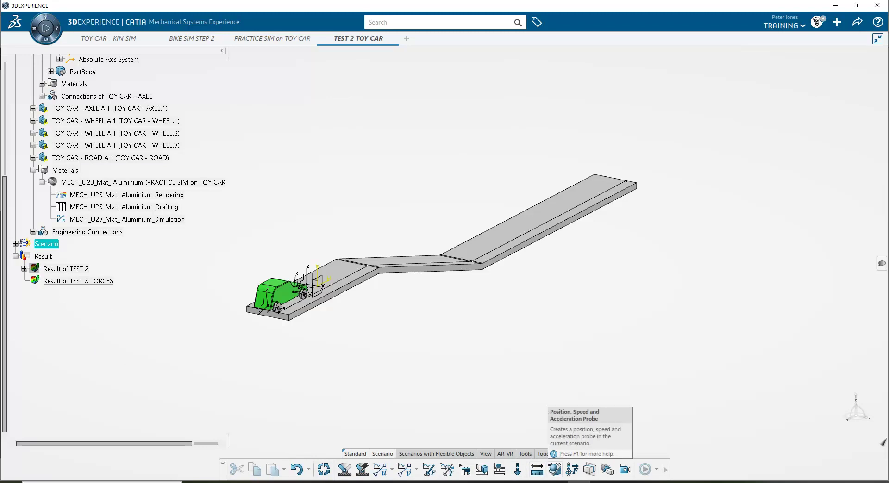
pyautogui.click(555, 470)
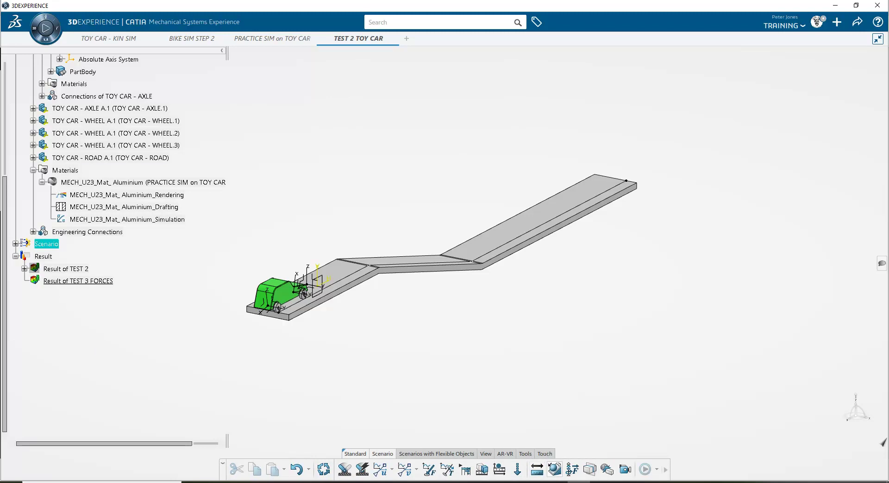
pyautogui.moveTo(398, 297); pyautogui.dragTo(565, 201, button='middle')
pyautogui.scroll(2, 481, 291)
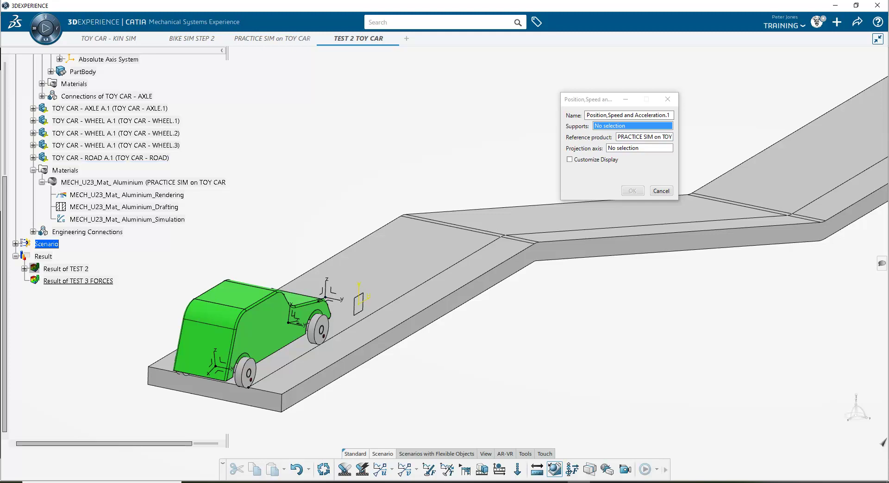
pyautogui.scroll(3, 115, 250)
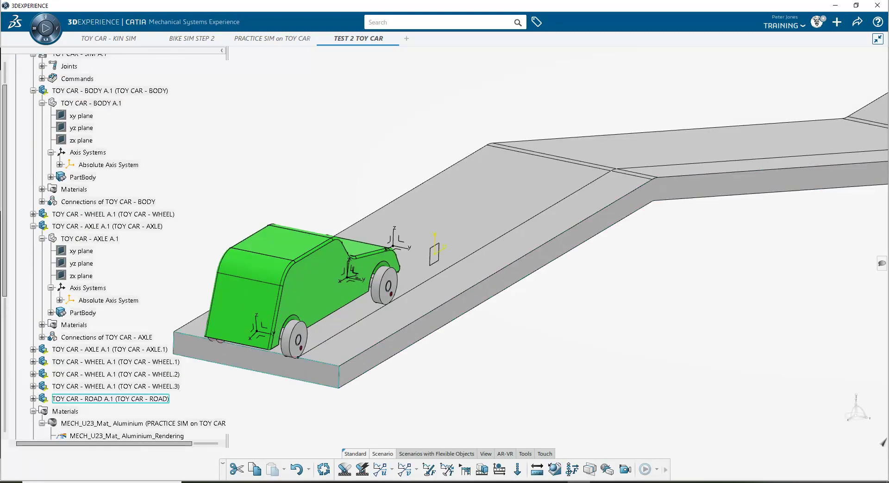
pyautogui.scroll(-6, 116, 245)
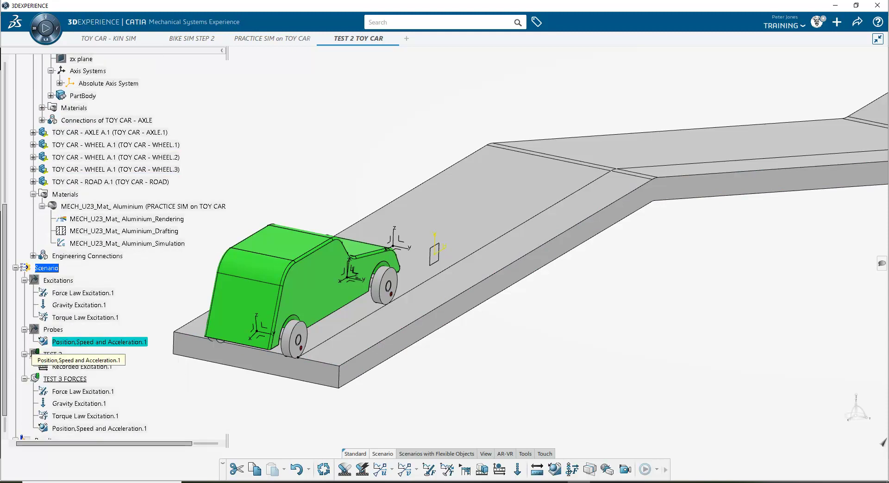
pyautogui.scroll(-1, 46, 300)
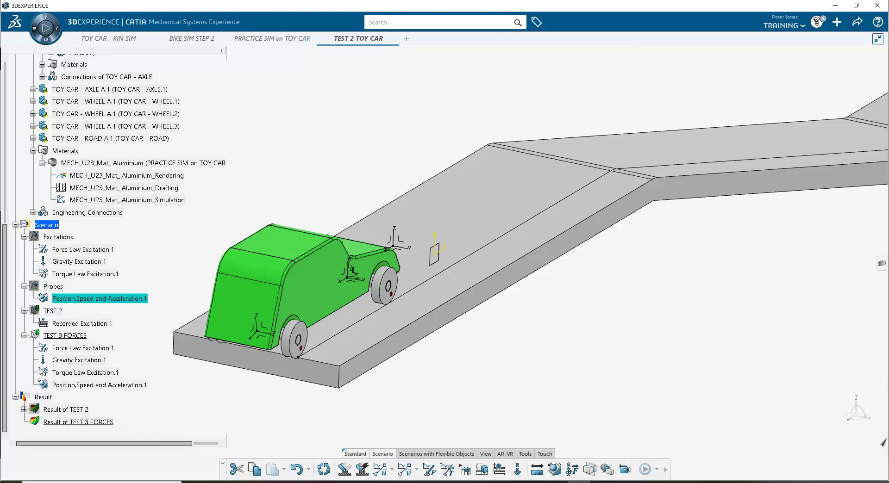
# Start a second Position, Speed and Acceleration probe with TOY CAR - BODY as reference product and the axle's axis system origin as support.
pyautogui.click(554, 470)
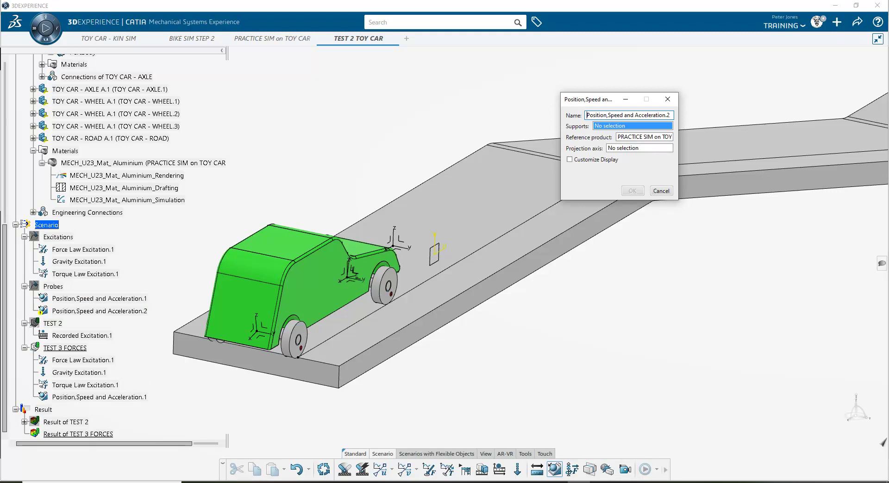
pyautogui.click(644, 137)
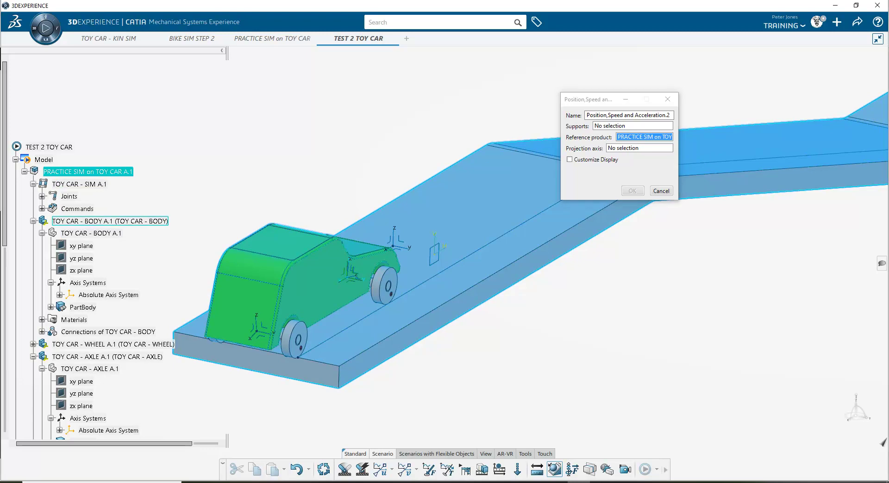
pyautogui.click(110, 221)
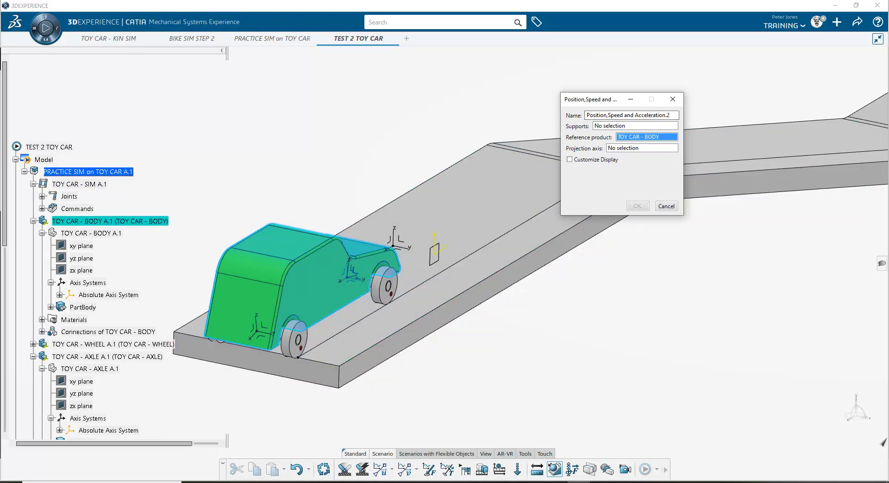
pyautogui.click(635, 126)
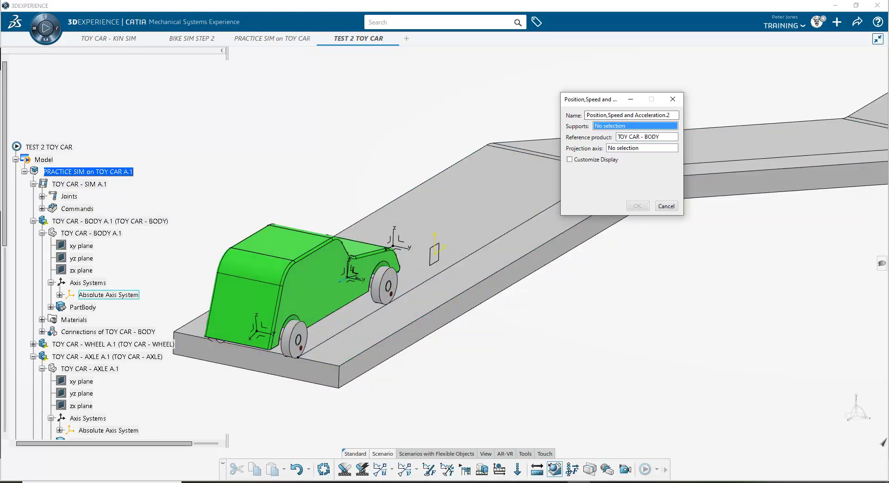
pyautogui.click(108, 430)
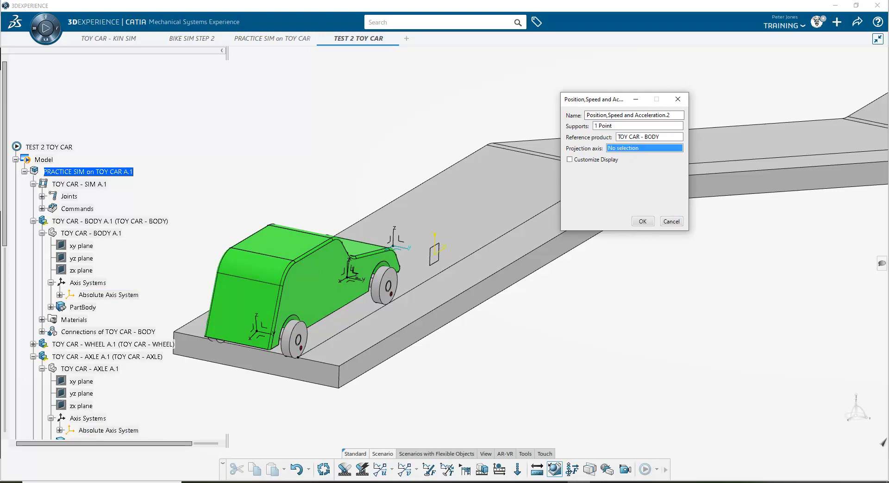
# Set the second probe's projection axis to the Absolute Axis System of TOY CAR - BODY.
pyautogui.click(393, 245)
pyautogui.click(517, 283)
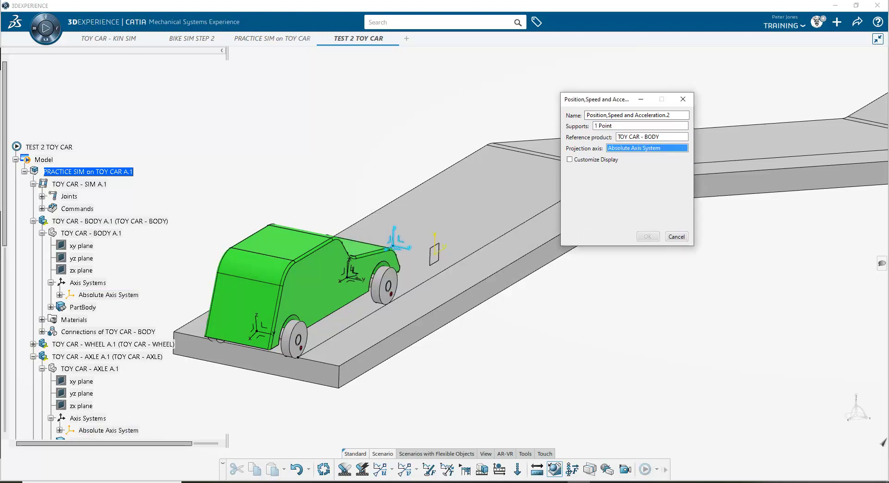
pyautogui.click(640, 126)
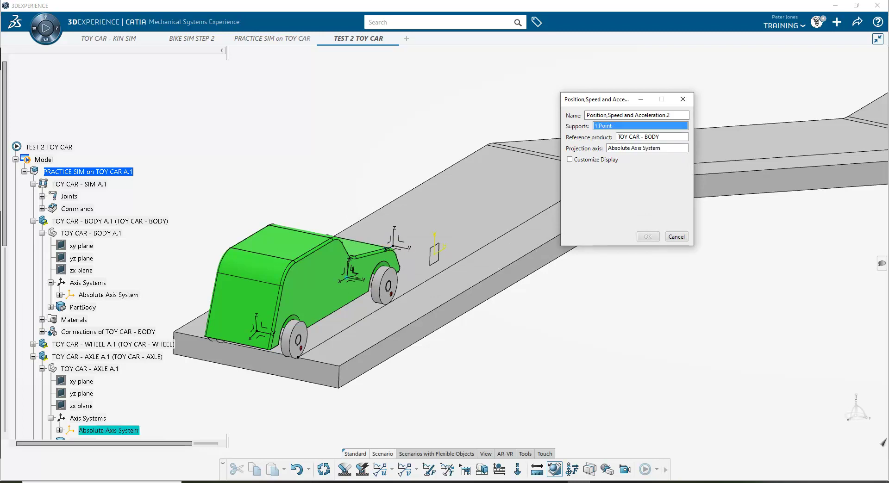
pyautogui.click(108, 430)
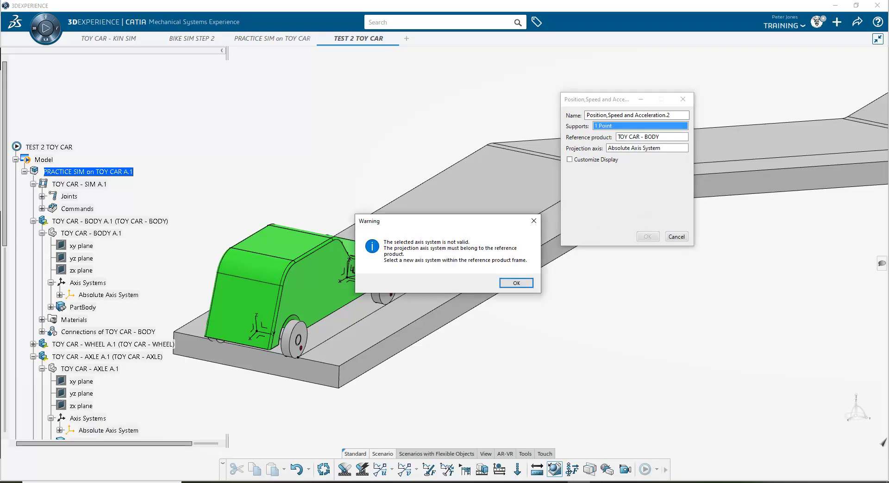
pyautogui.click(517, 283)
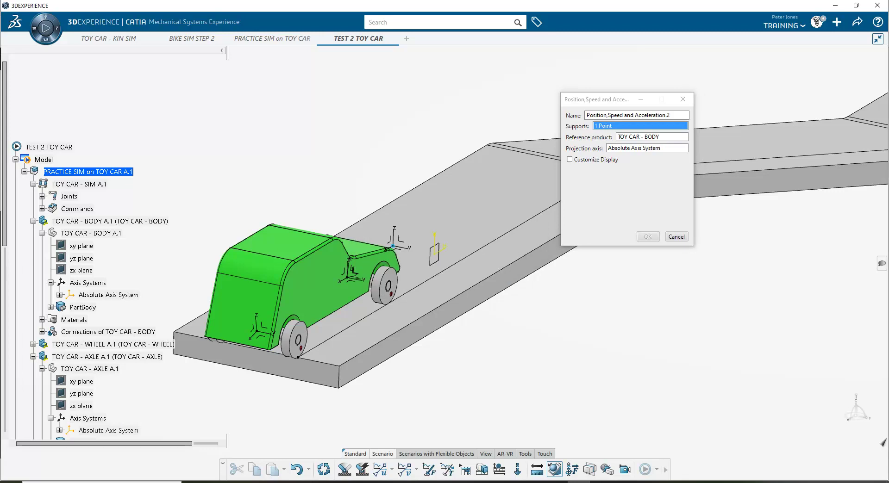
pyautogui.click(648, 148)
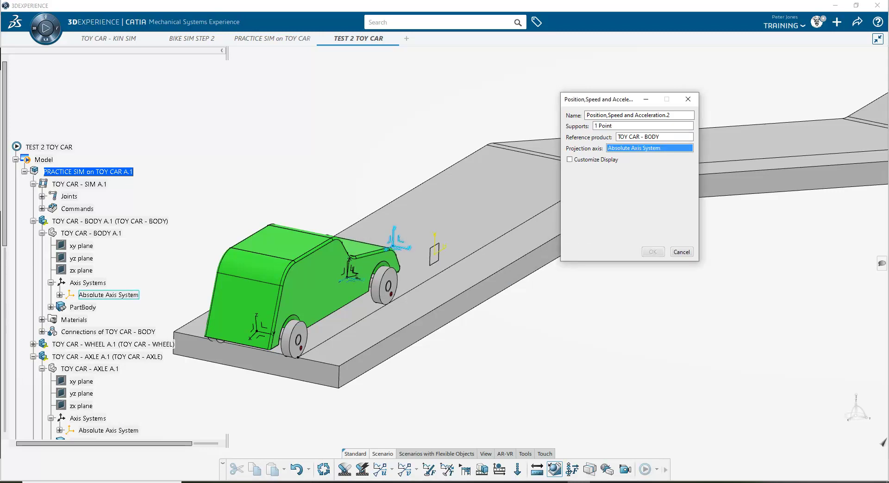
pyautogui.click(348, 279)
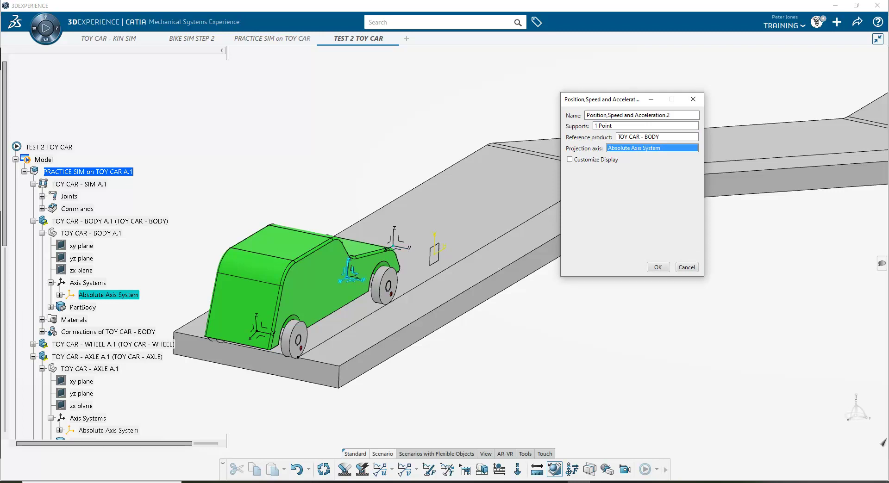
# Customize the second probe's display to show only Position X and accept the probe.
pyautogui.moveTo(445, 324); pyautogui.dragTo(466, 324, button='middle')
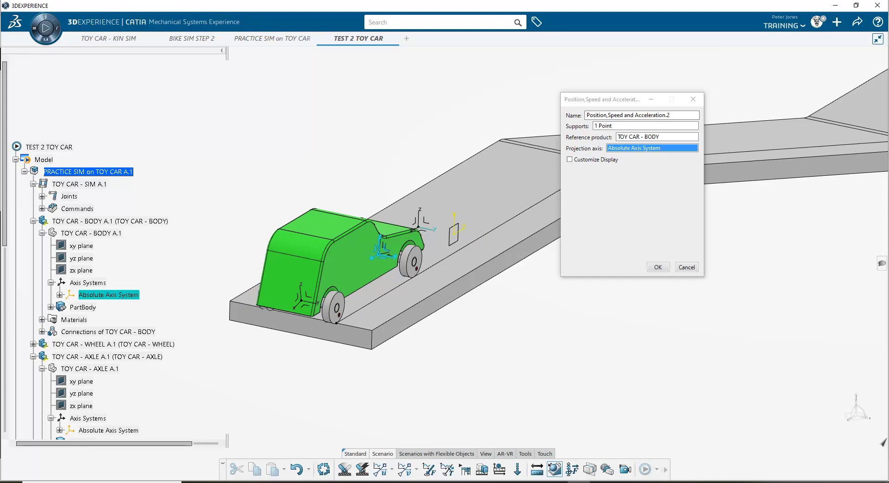
pyautogui.click(570, 160)
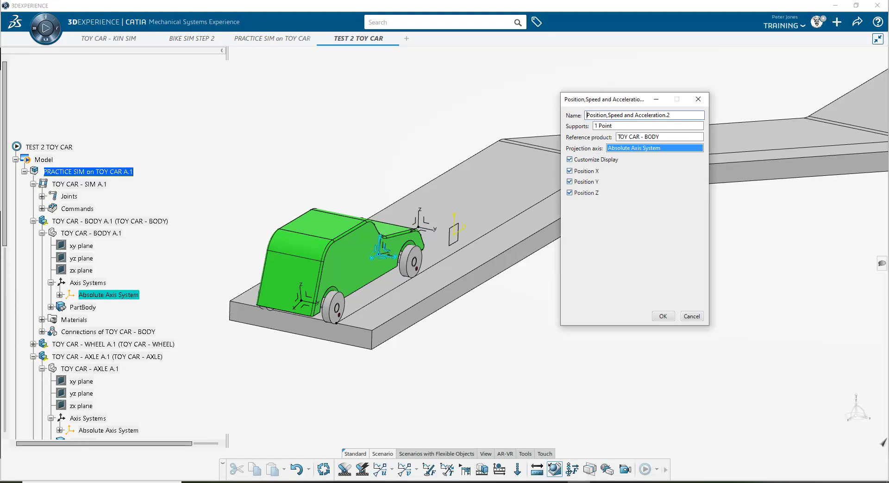
pyautogui.click(570, 182)
pyautogui.click(569, 193)
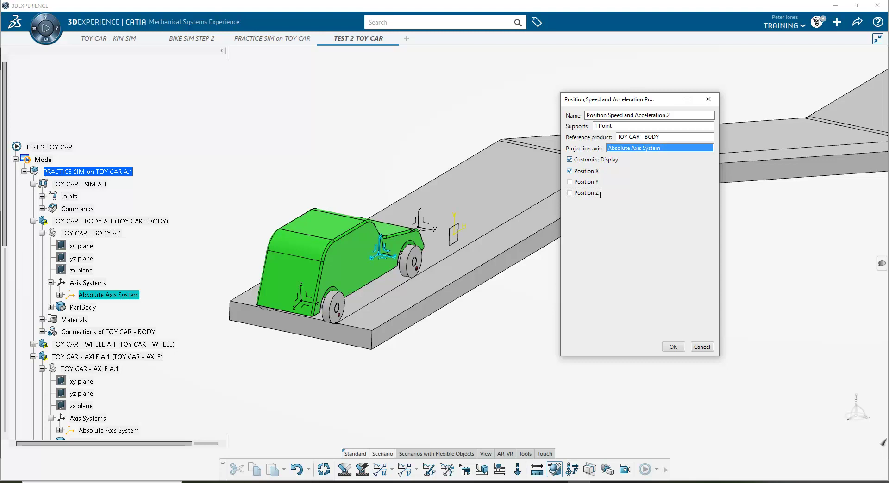
pyautogui.click(674, 347)
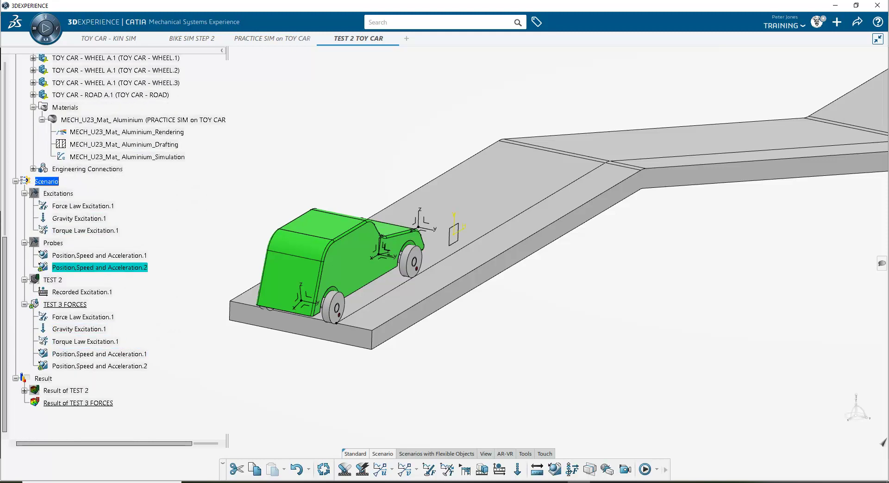
# Remove the first Position, Speed and Acceleration probe from the probes referenced by the TEST 3 FORCES scenario.
pyautogui.doubleClick(65, 304)
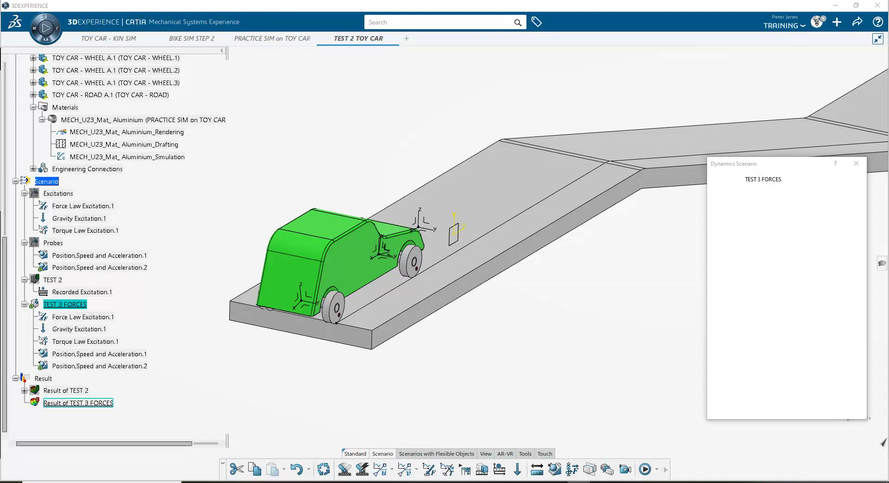
pyautogui.click(763, 213)
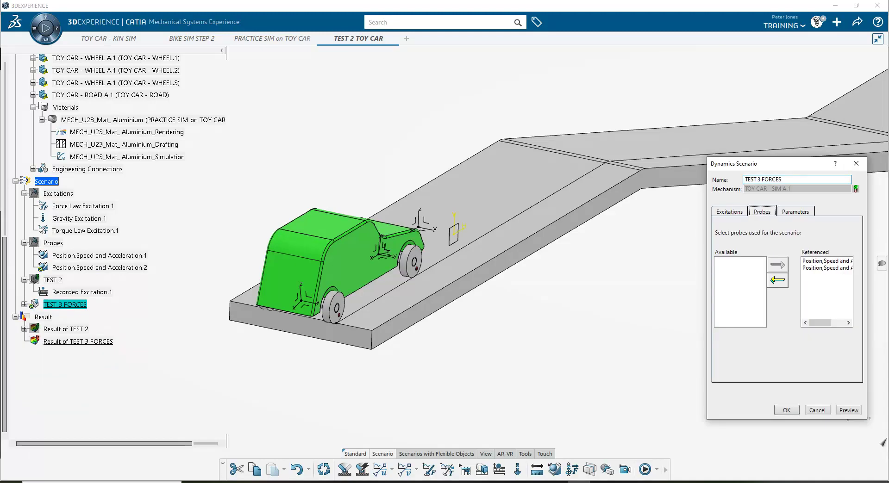
pyautogui.click(827, 261)
pyautogui.click(778, 280)
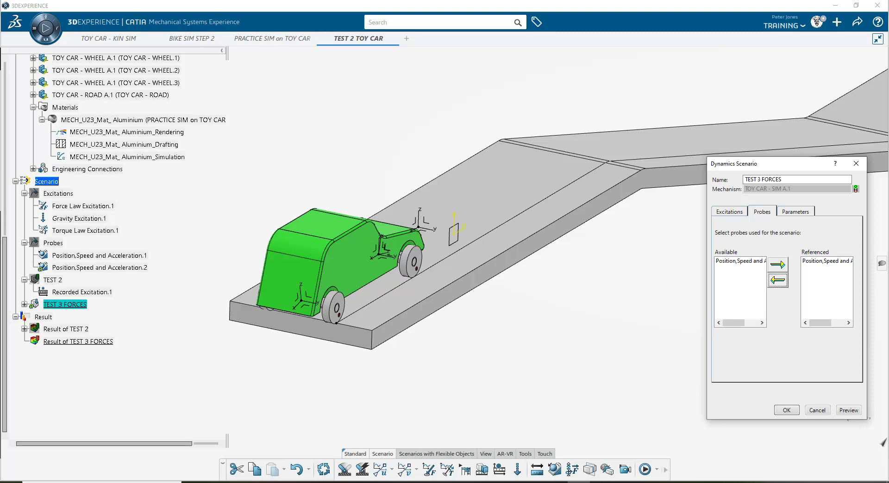
# Preview the TEST 3 FORCES scenario with its remaining probe, and accept and simulate it to generate results.
pyautogui.click(795, 212)
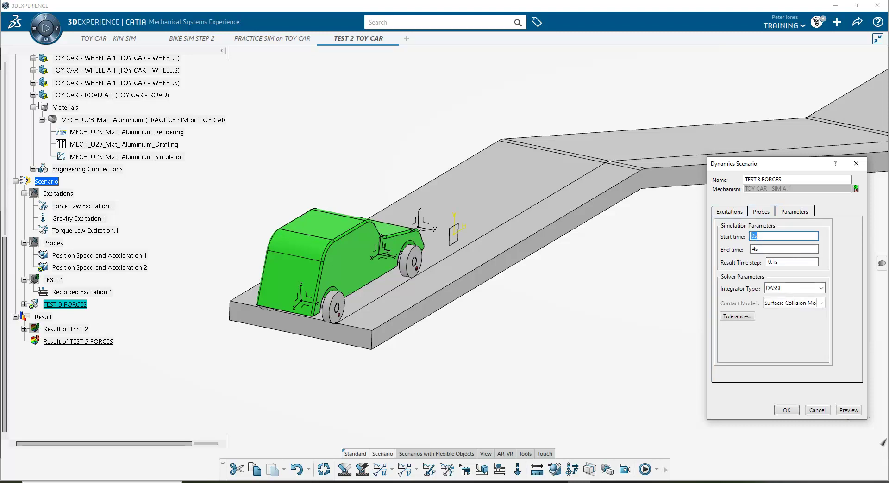
pyautogui.press('Return')
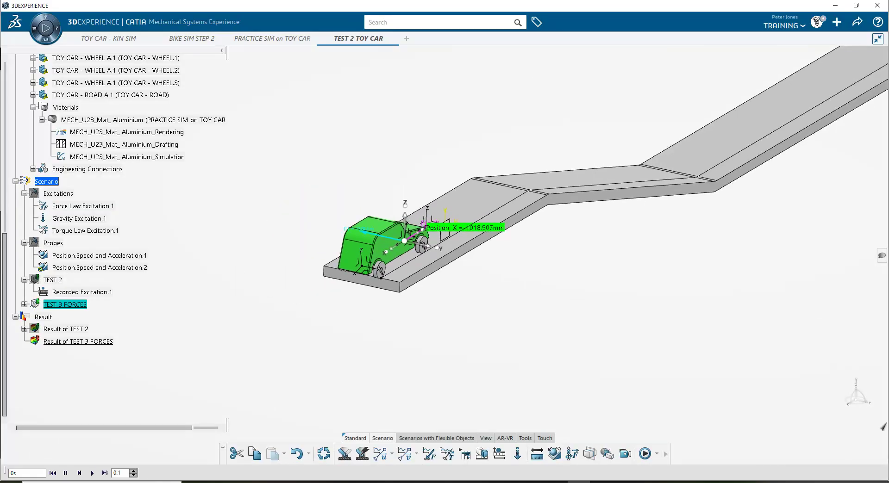
pyautogui.click(92, 474)
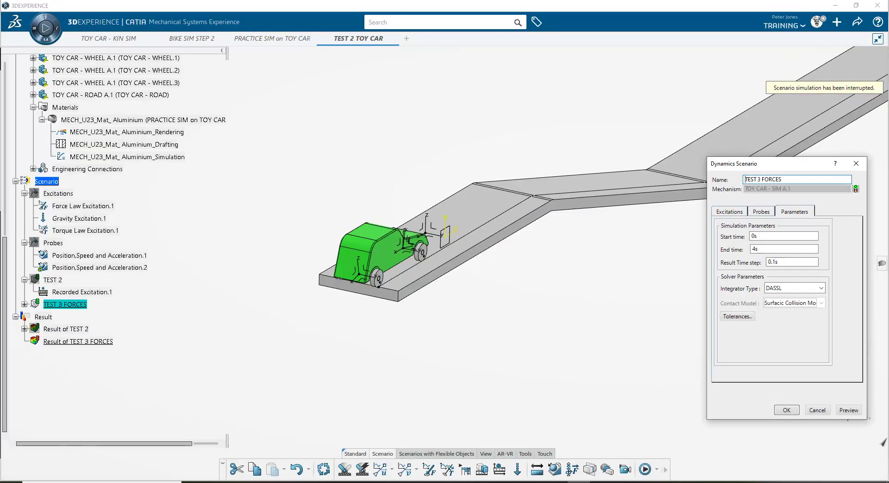
pyautogui.click(786, 411)
pyautogui.click(644, 470)
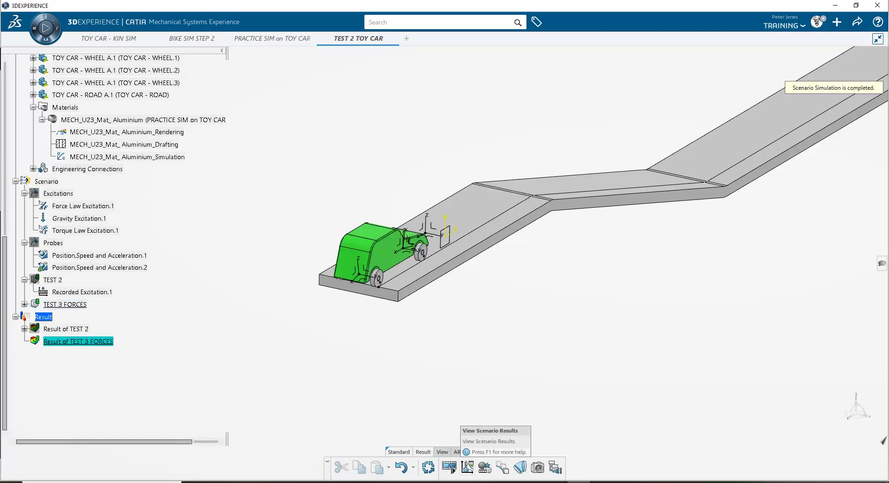
# Plot only the second probe's LinearVelocity(Magnitude) from the TEST 3 FORCES results and inspect the curve at 3.1 s.
pyautogui.click(468, 467)
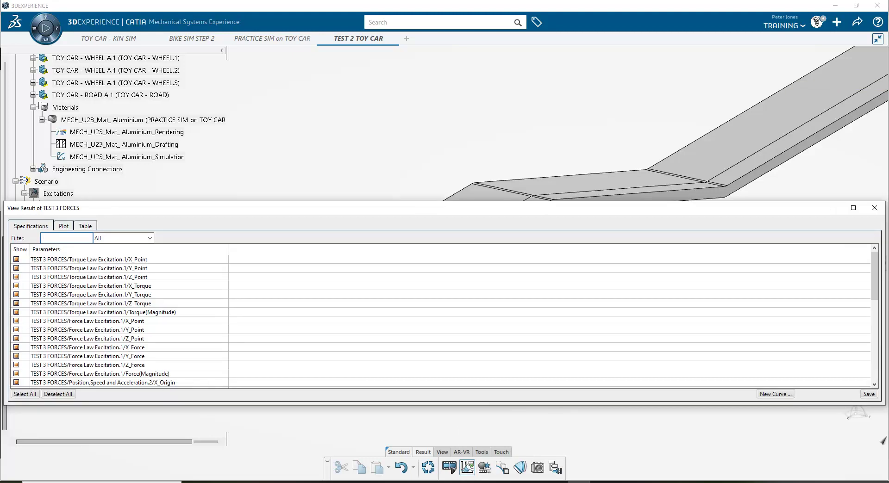
pyautogui.click(58, 394)
pyautogui.scroll(-4, 116, 320)
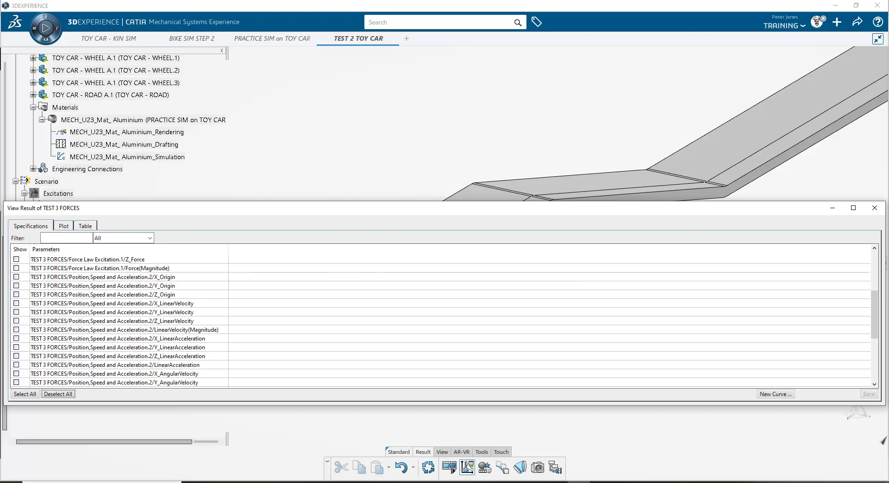
pyautogui.click(16, 331)
pyautogui.click(63, 226)
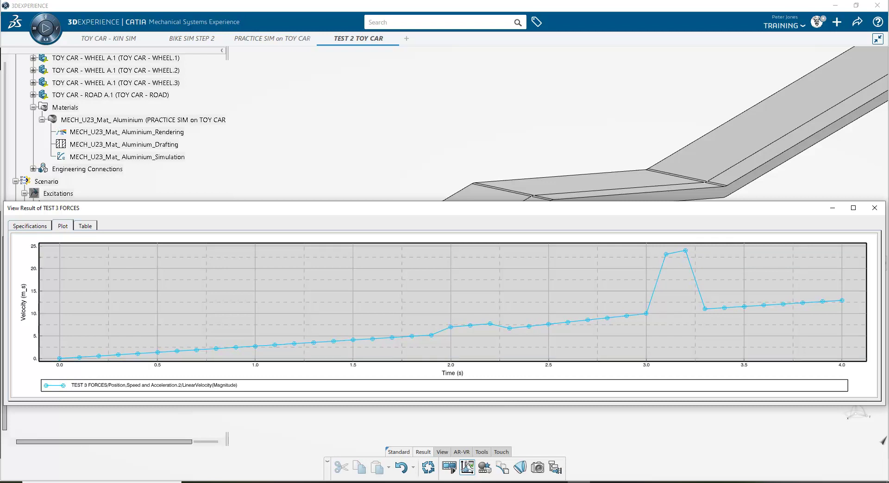
pyautogui.moveTo(666, 254)
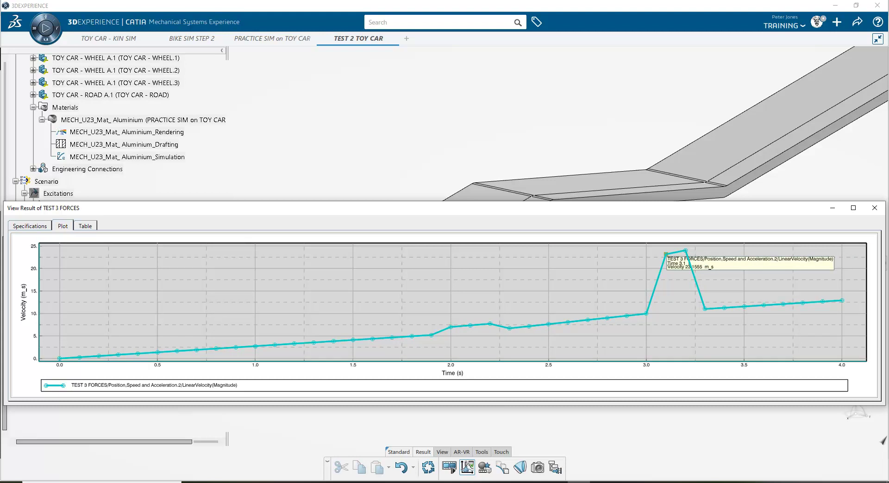
pyautogui.click(875, 208)
# Switch to the BIKE SIM STEP 2 simulation and view the bike model up close.
pyautogui.moveTo(528, 259); pyautogui.dragTo(465, 317, button='middle')
pyautogui.click(646, 482)
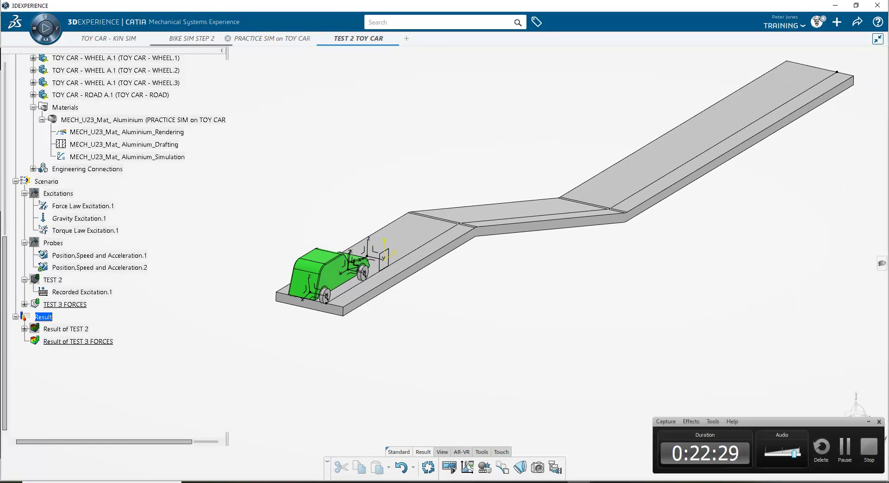
pyautogui.click(191, 38)
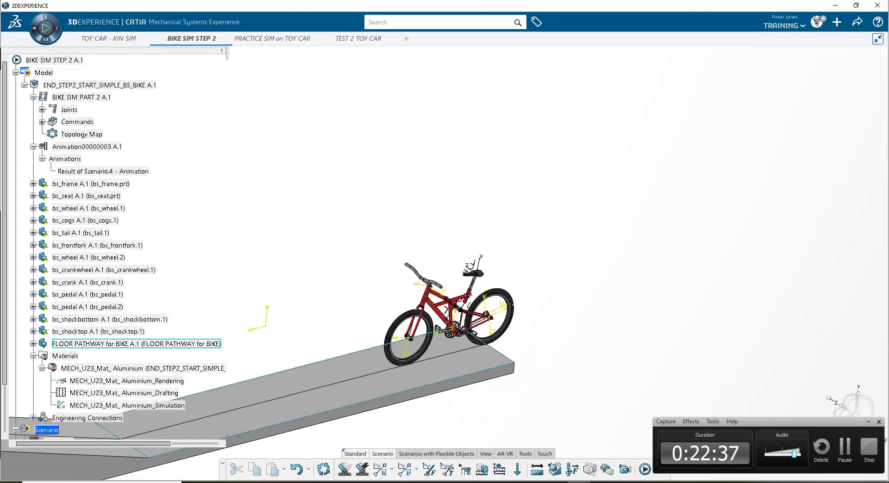
pyautogui.keyDown('ctrl'); pyautogui.moveTo(518, 419); pyautogui.dragTo(521, 385, button='middle'); pyautogui.keyUp('ctrl')
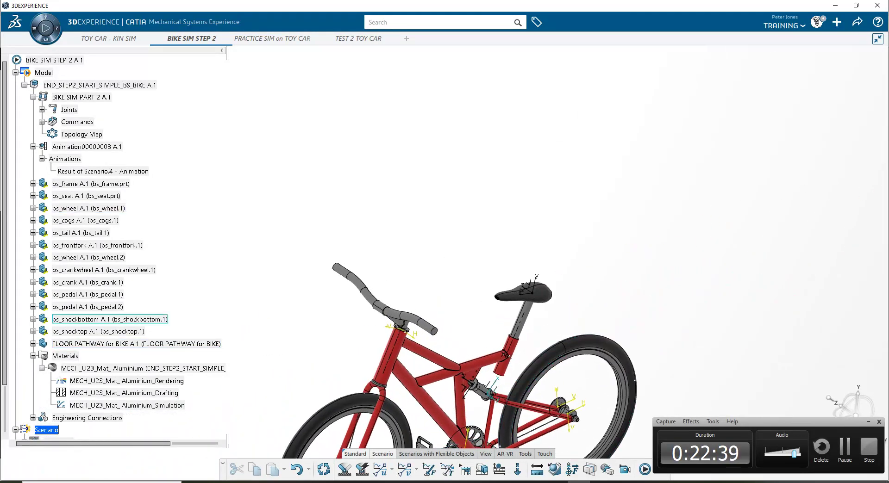